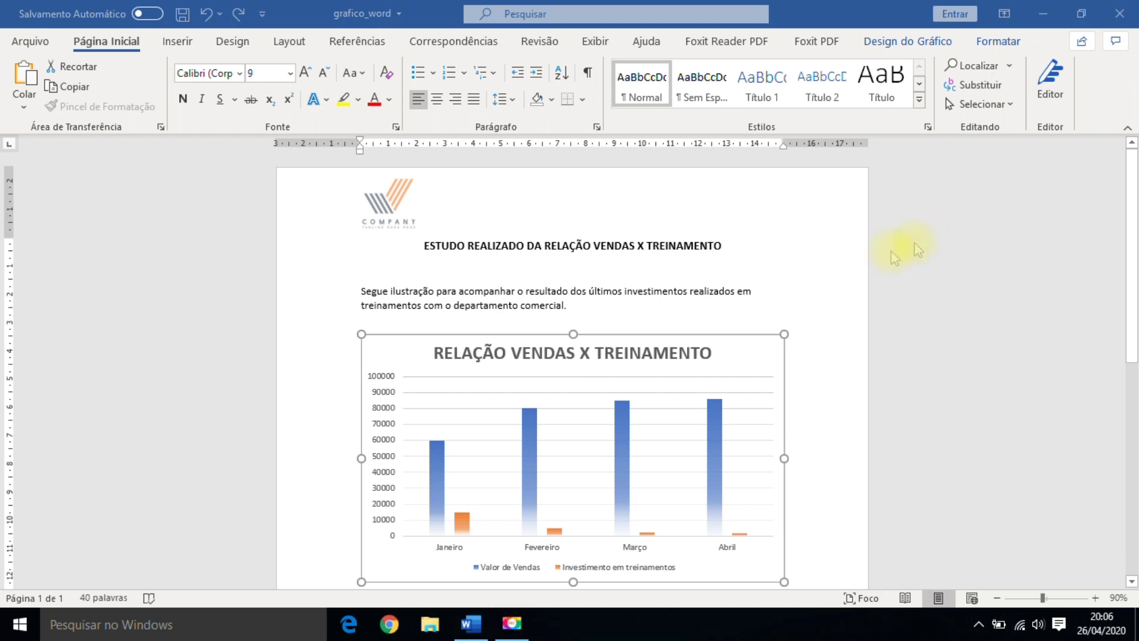
Review the finished sales and training report, and close the grafico_word document without saving its changes.
{"action": "scroll", "coordinate": [777, 274], "scroll_direction": "down", "scroll_amount": 3}
{"action": "scroll", "coordinate": [776, 270], "scroll_direction": "up", "scroll_amount": 3}
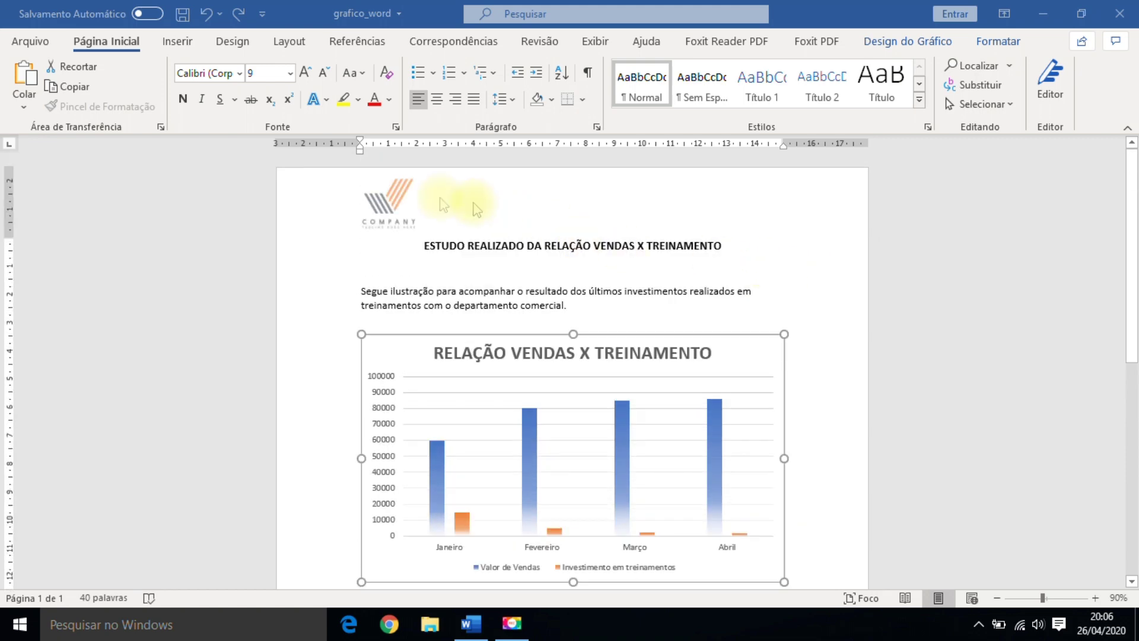
{"action": "scroll", "coordinate": [623, 279], "scroll_direction": "down", "scroll_amount": 3}
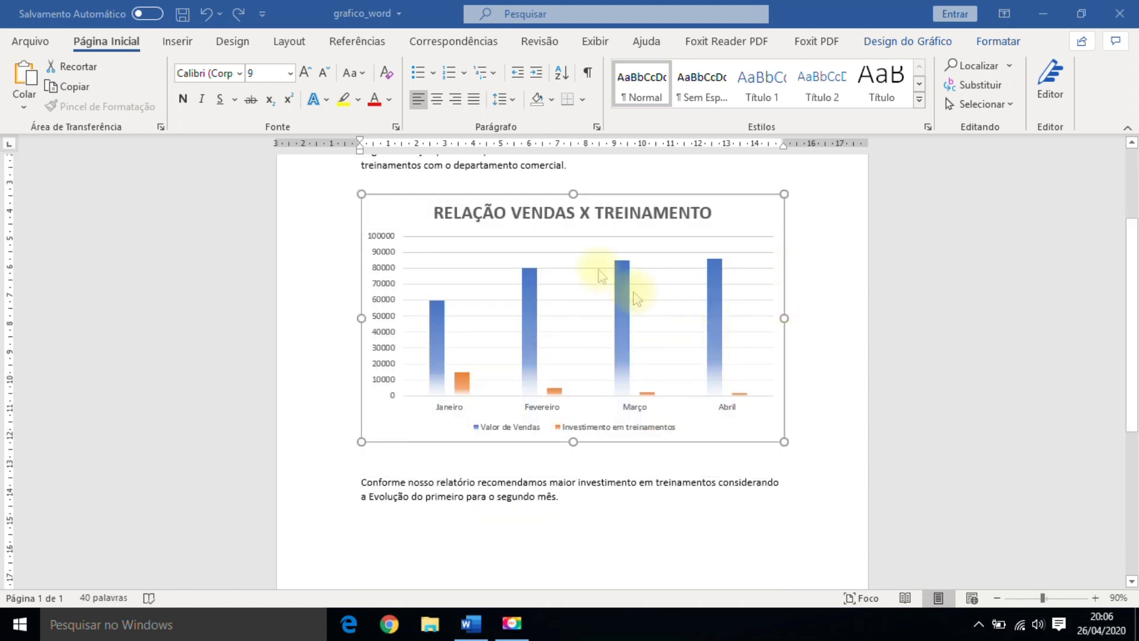
{"action": "scroll", "coordinate": [721, 415], "scroll_direction": "up", "scroll_amount": 3}
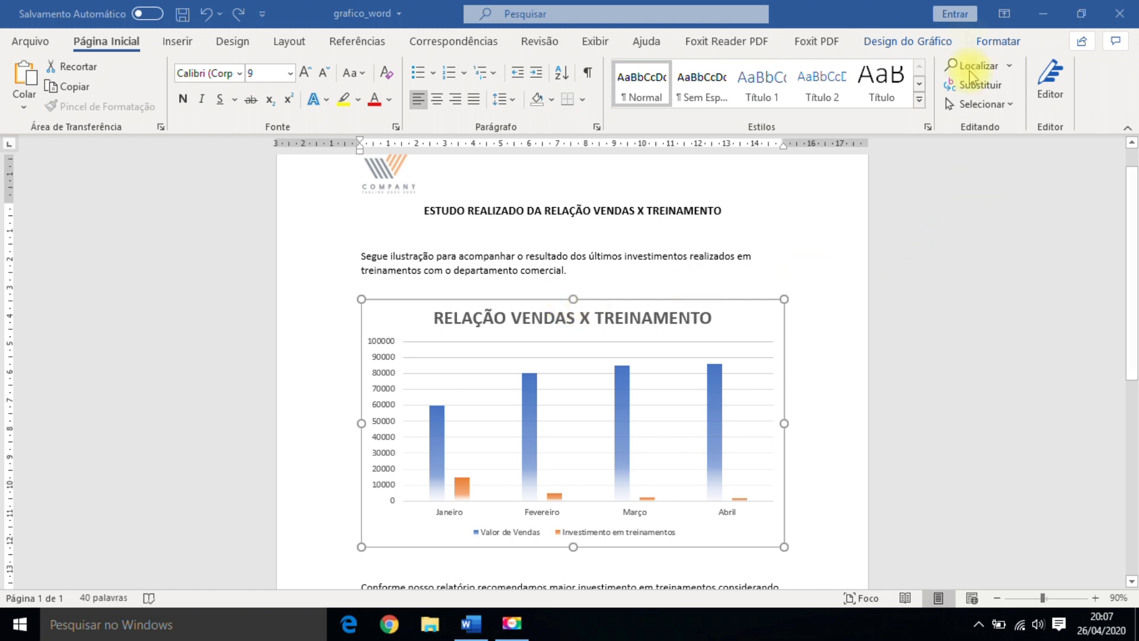
{"action": "left_click", "coordinate": [1119, 13]}
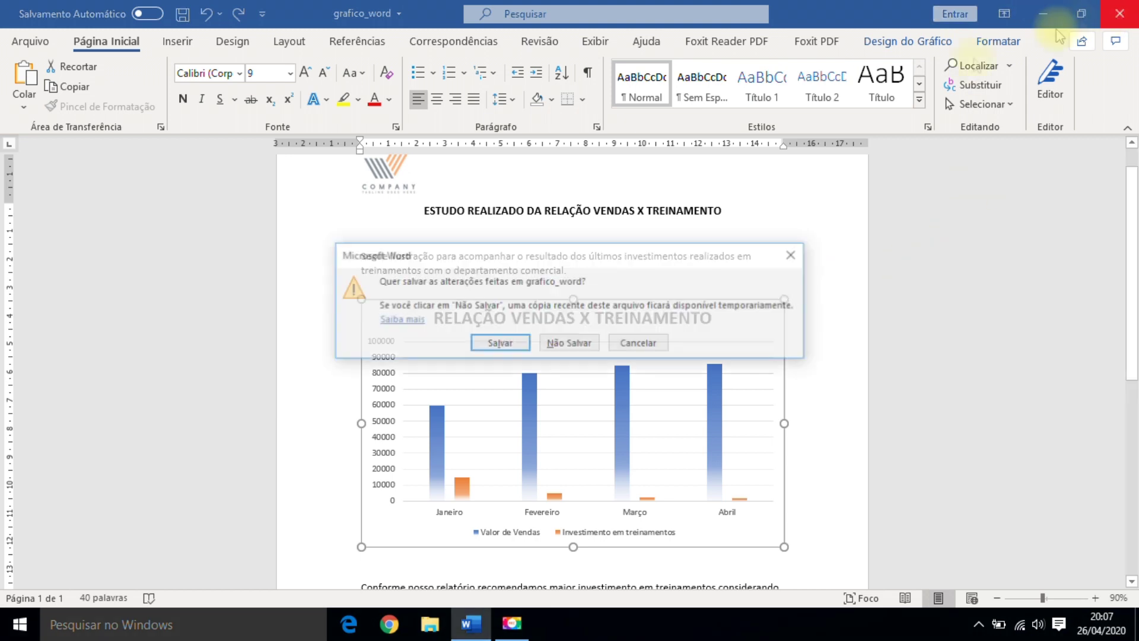
{"action": "left_click", "coordinate": [564, 347]}
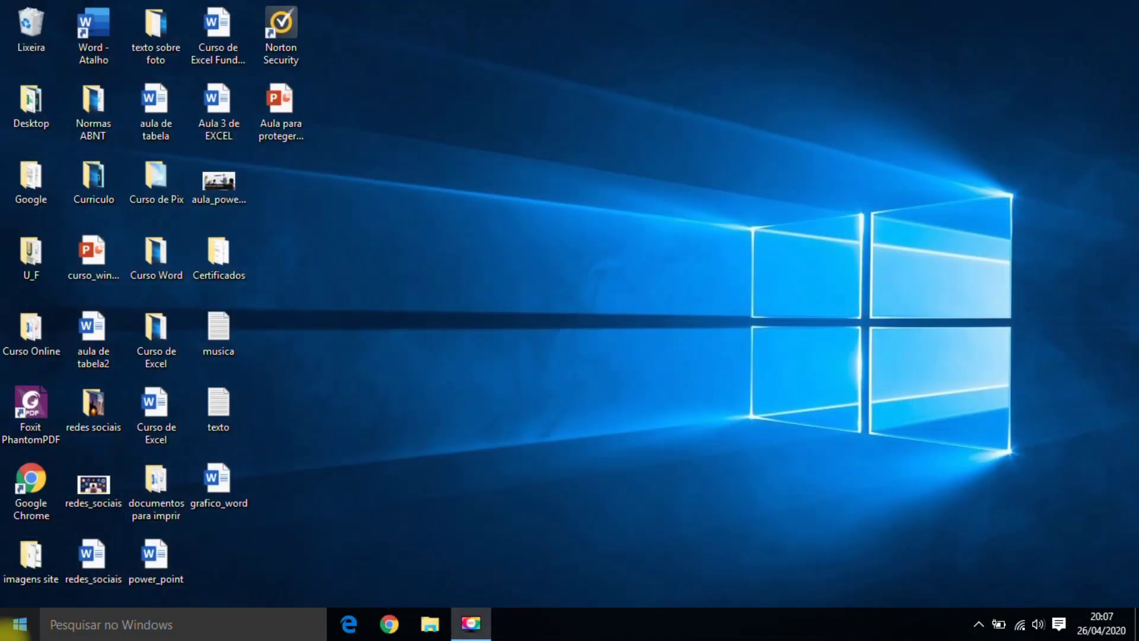
Find and launch Word from the Windows search, and create a new blank document.
{"action": "left_click", "coordinate": [17, 630]}
{"action": "type", "text": "word"}
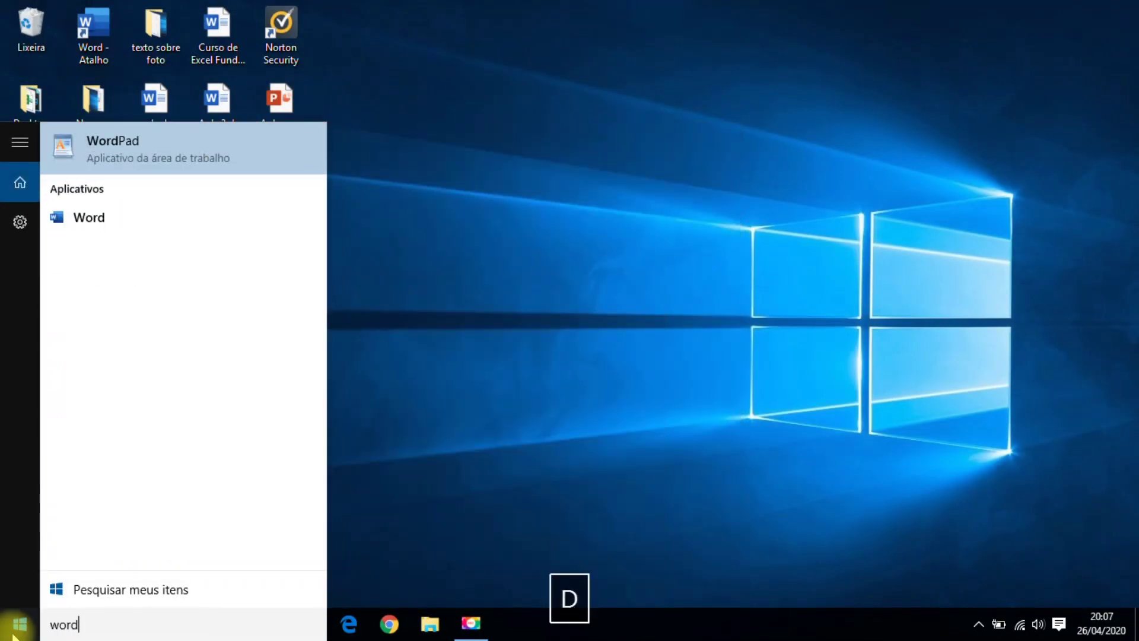
{"action": "left_click", "coordinate": [89, 217]}
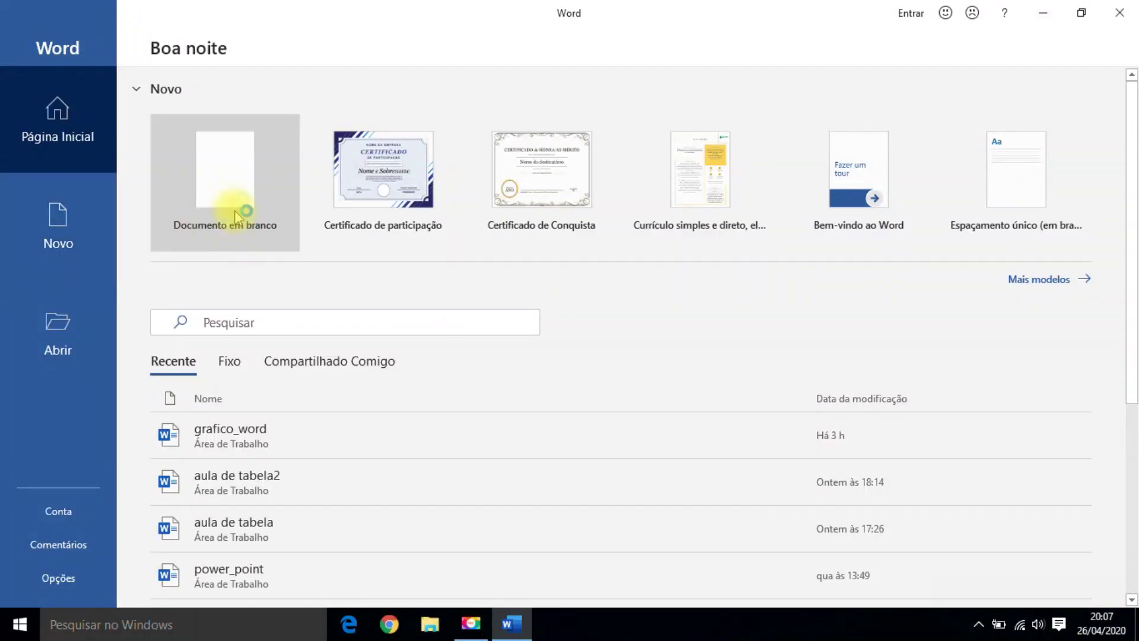
{"action": "left_click", "coordinate": [231, 190]}
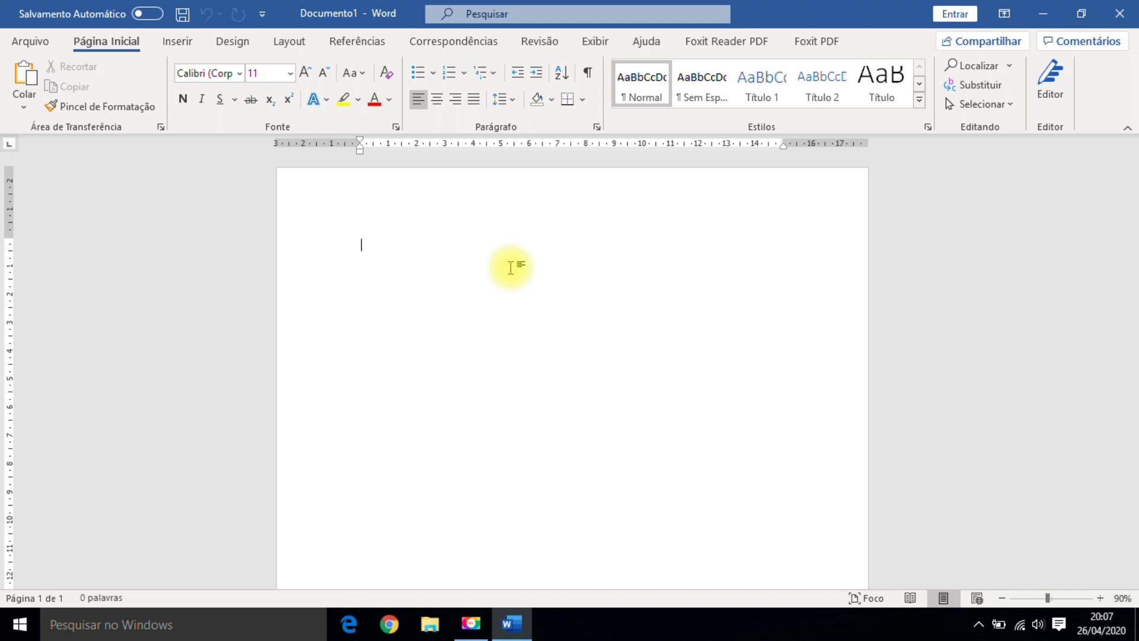
Enter the heading "ESTUDO REALIZADO DA RELAÇÃO VENDAS X TREINAMENTO" with the two report paragraphs, and add blank lines between those paragraphs.
{"action": "type", "text": "ESTUDO REALIZADO DA RELAÇÃO VENDAS X TREINAMENTO  Segue ilustração para acompanhar o resultado dos últimos investimentos realizados em treinamentos com o departamento comercial. Conforme nosso relatório recomendamos maior investimento em treinamentos considerando a Evolução do primeiro para o segundo mês."}
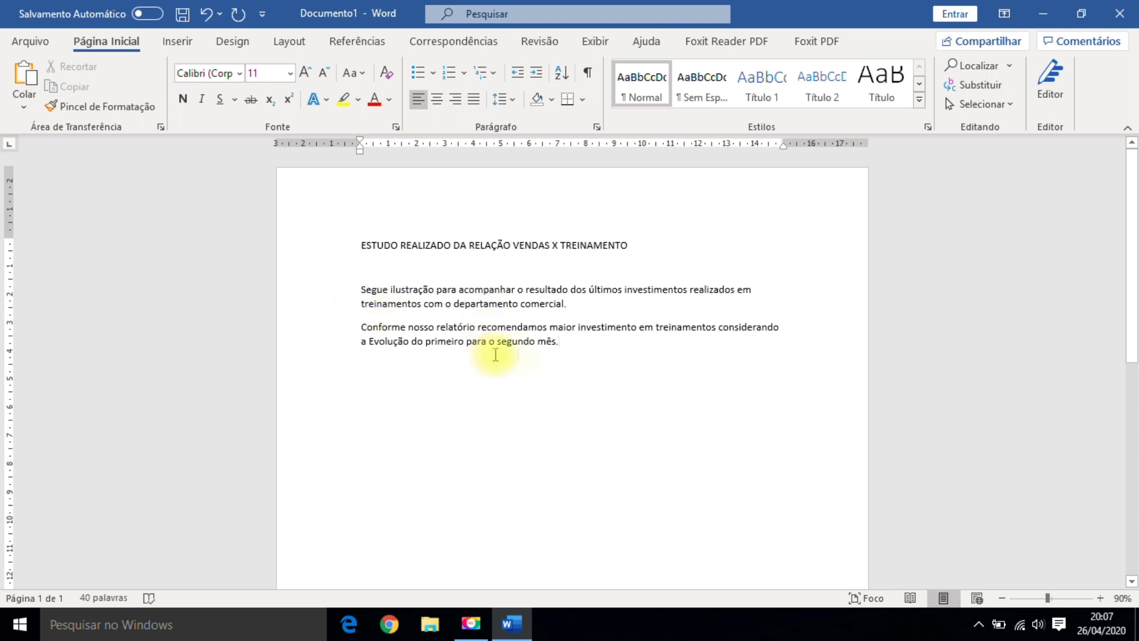
{"action": "left_click", "coordinate": [584, 304]}
{"action": "key", "text": "Return"}
{"action": "key", "text": "Return"}
{"action": "key", "text": "Return"}
{"action": "key", "text": "Return"}
{"action": "key", "text": "Return"}
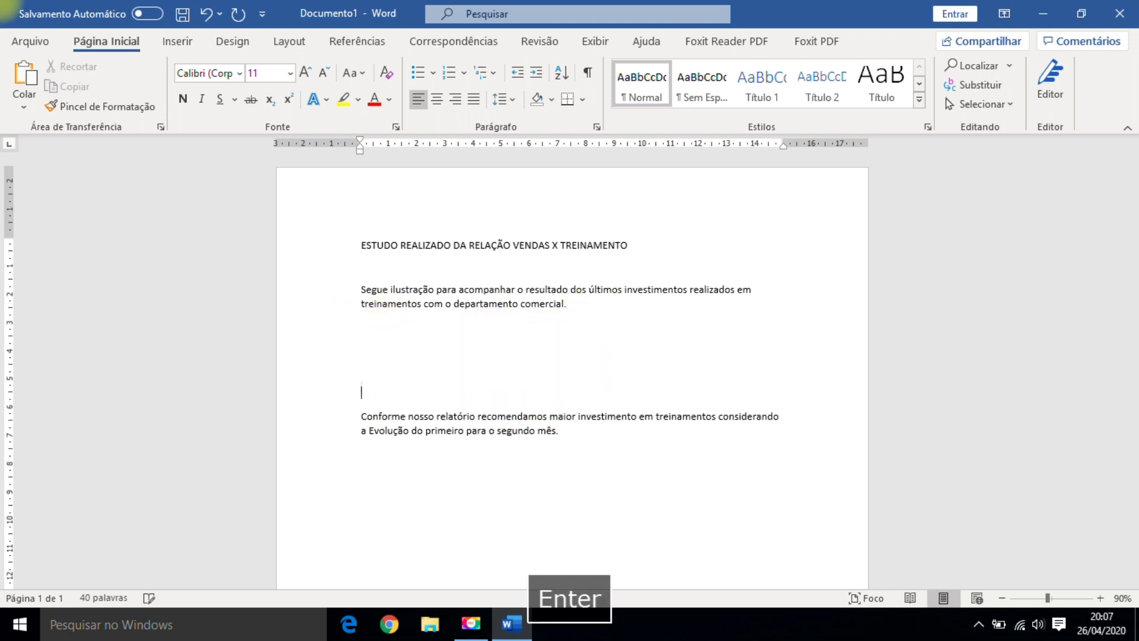
Insert a Coluna Agrupada chart in the blank space between the two paragraphs and move its data sheet clear of the chart.
{"action": "left_click", "coordinate": [377, 331]}
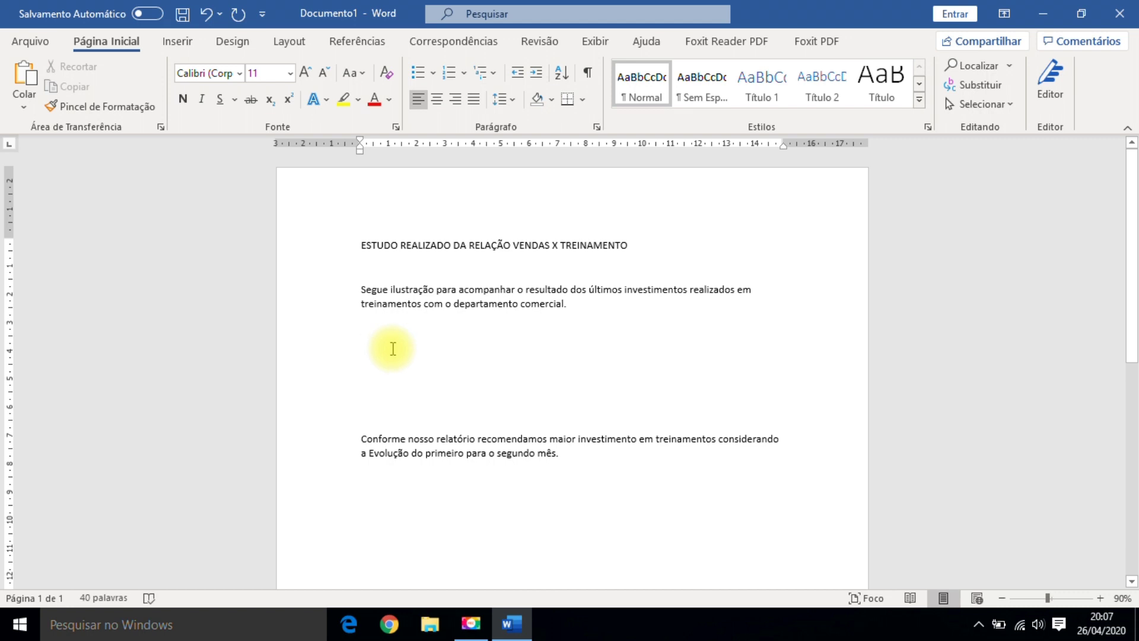
{"action": "left_click", "coordinate": [178, 41]}
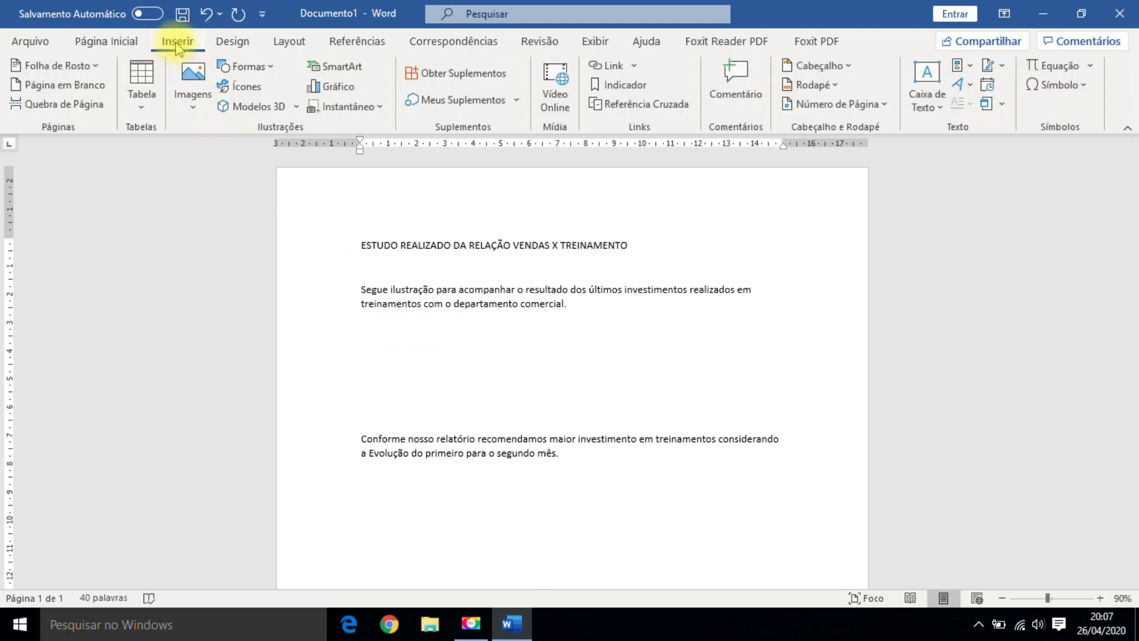
{"action": "left_click", "coordinate": [337, 87]}
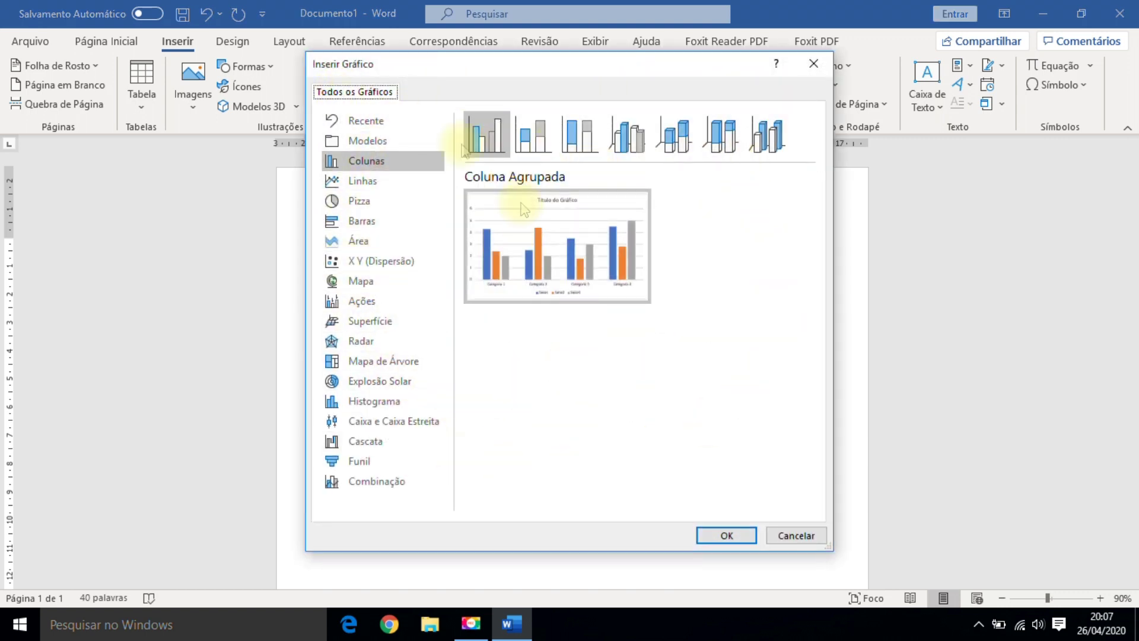
{"action": "left_click", "coordinate": [364, 205]}
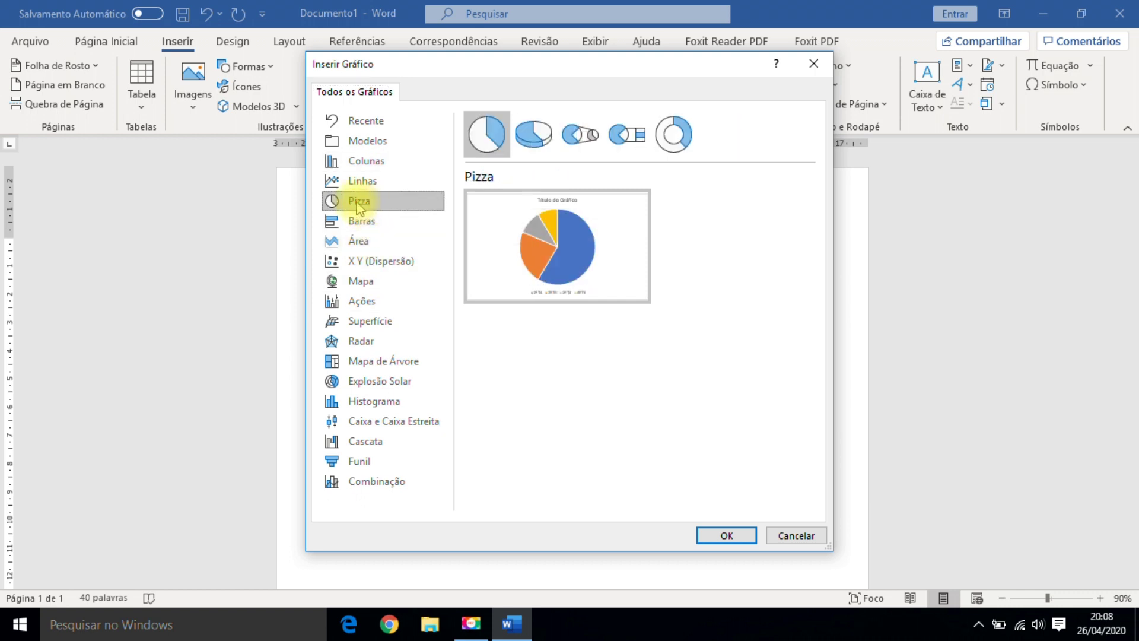
{"action": "left_click", "coordinate": [353, 225]}
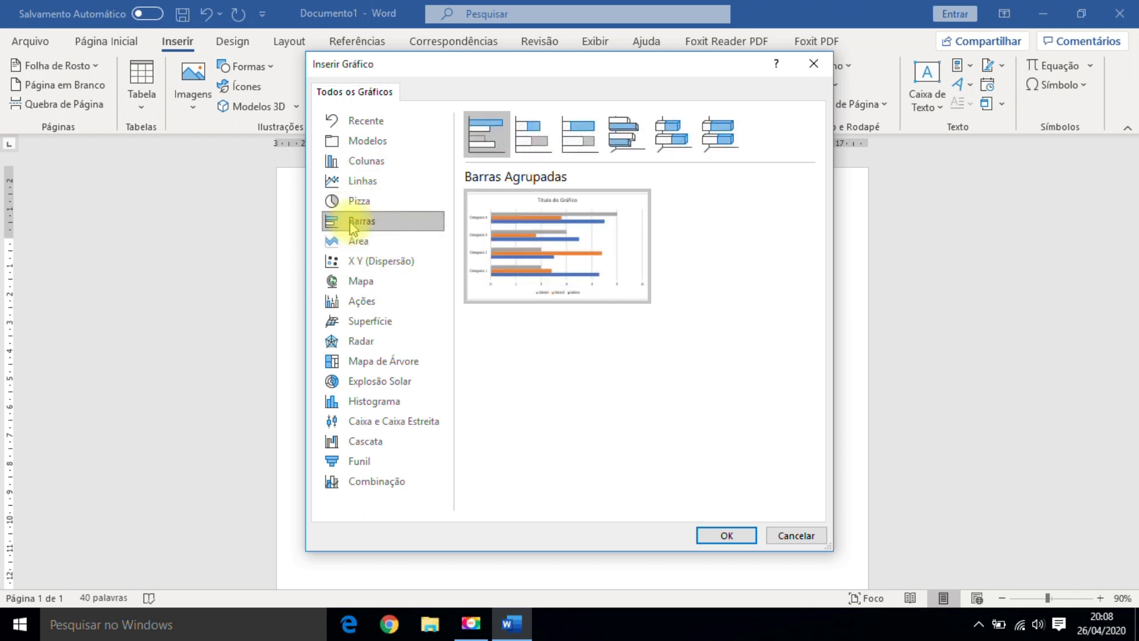
{"action": "left_click", "coordinate": [367, 183]}
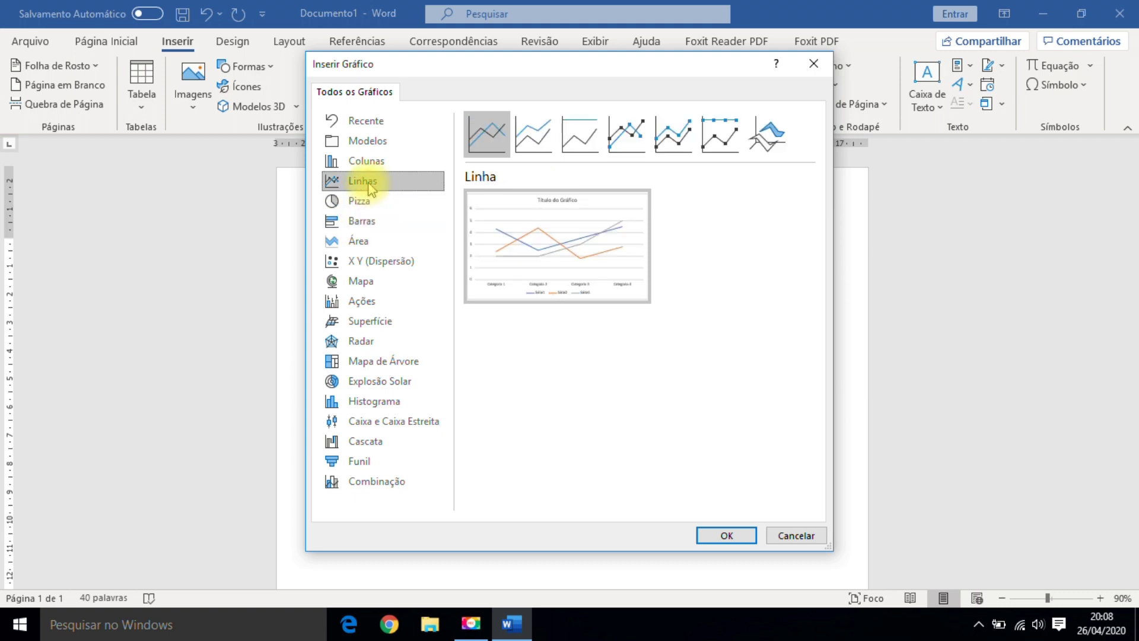
{"action": "left_click", "coordinate": [365, 165]}
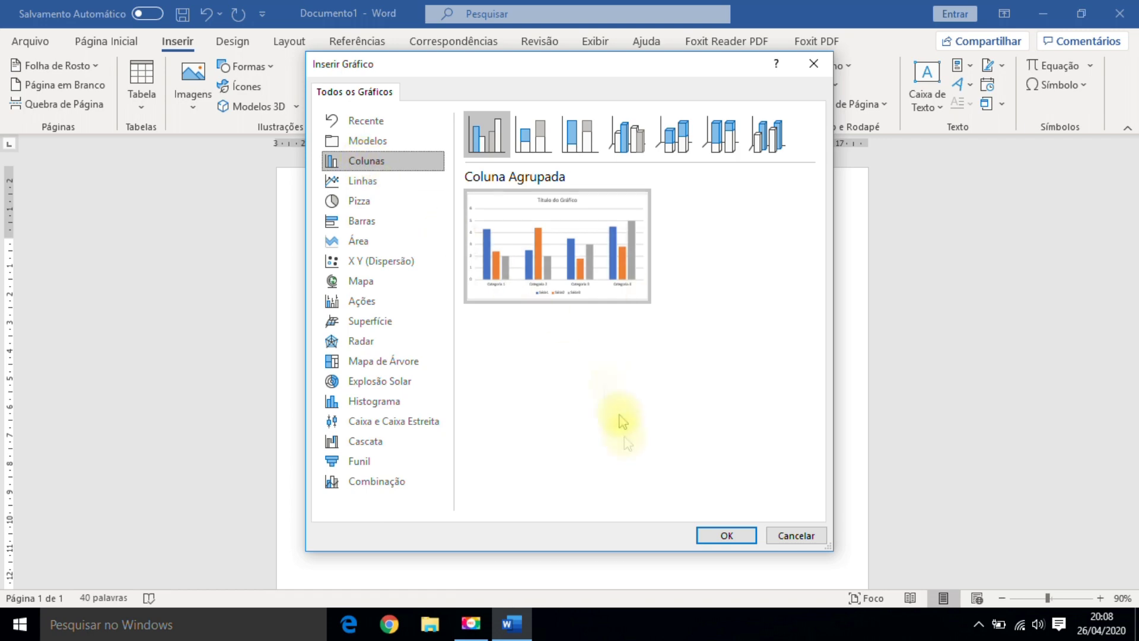
{"action": "left_click", "coordinate": [736, 535]}
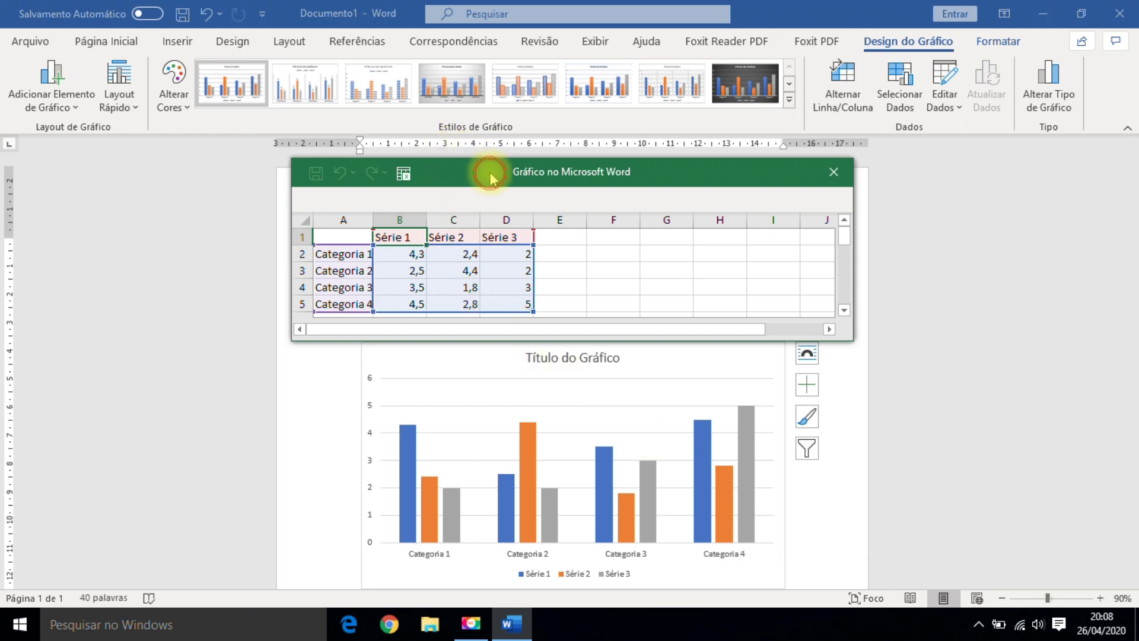
{"action": "left_click_drag", "start_coordinate": [489, 172], "coordinate": [431, 50]}
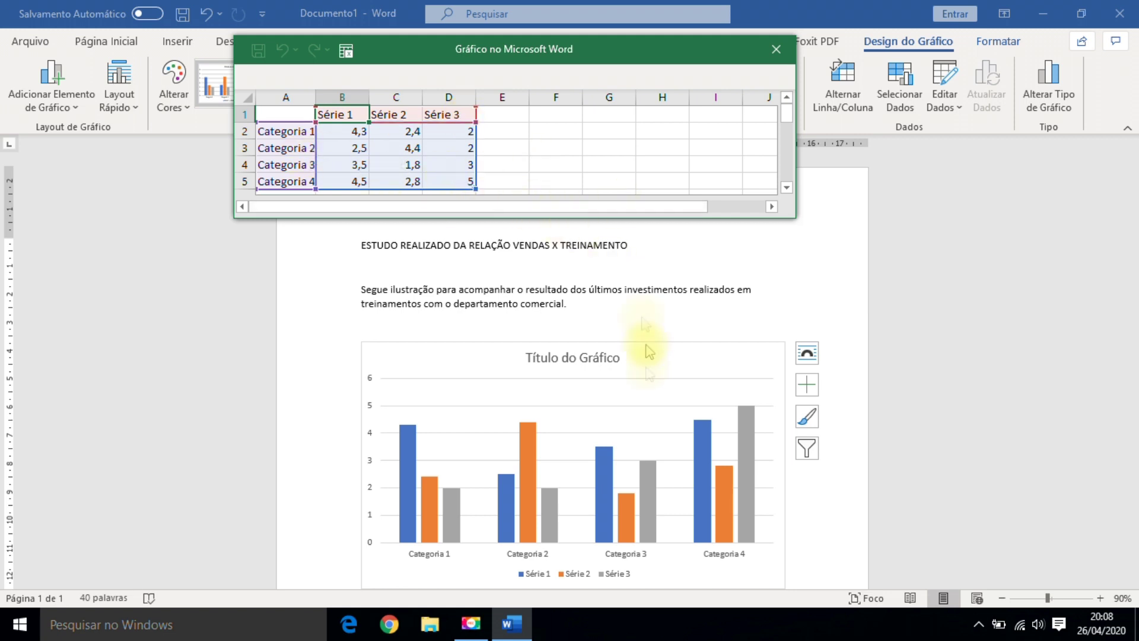
Clear all the sample series, categories and values in A1:D5 of the chart's data sheet.
{"action": "left_click", "coordinate": [335, 114]}
{"action": "key", "text": "Delete"}
{"action": "left_click", "coordinate": [291, 132]}
{"action": "left_click_drag", "start_coordinate": [334, 153], "coordinate": [542, 140]}
{"action": "left_click", "coordinate": [525, 142]}
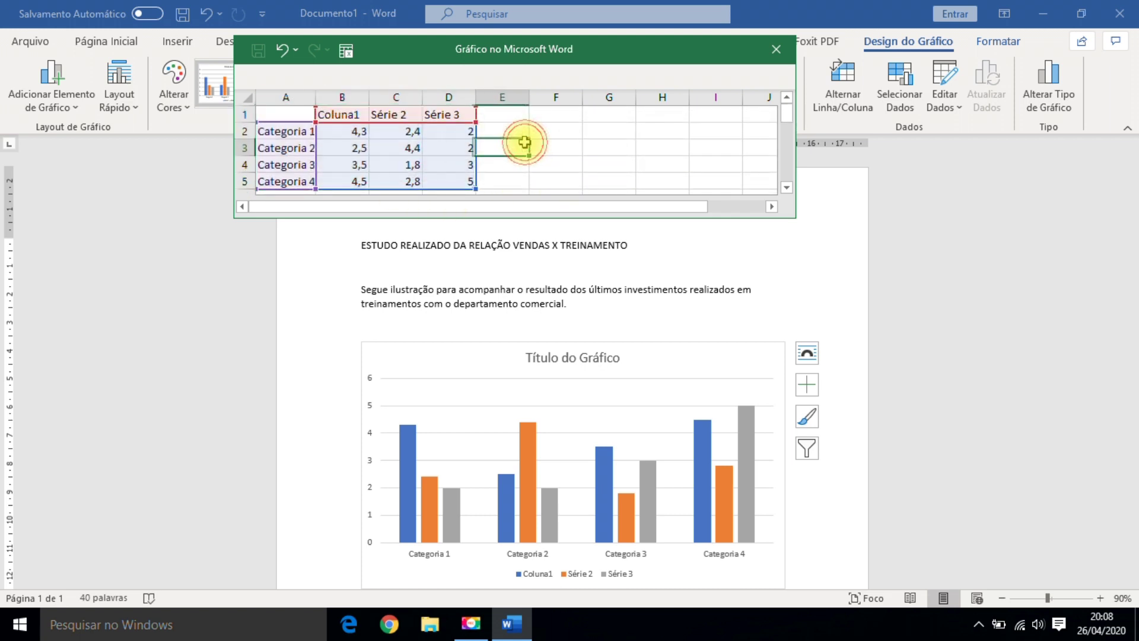
{"action": "left_click", "coordinate": [279, 114]}
{"action": "left_click_drag", "start_coordinate": [279, 113], "coordinate": [442, 188]}
{"action": "key", "text": "Delete"}
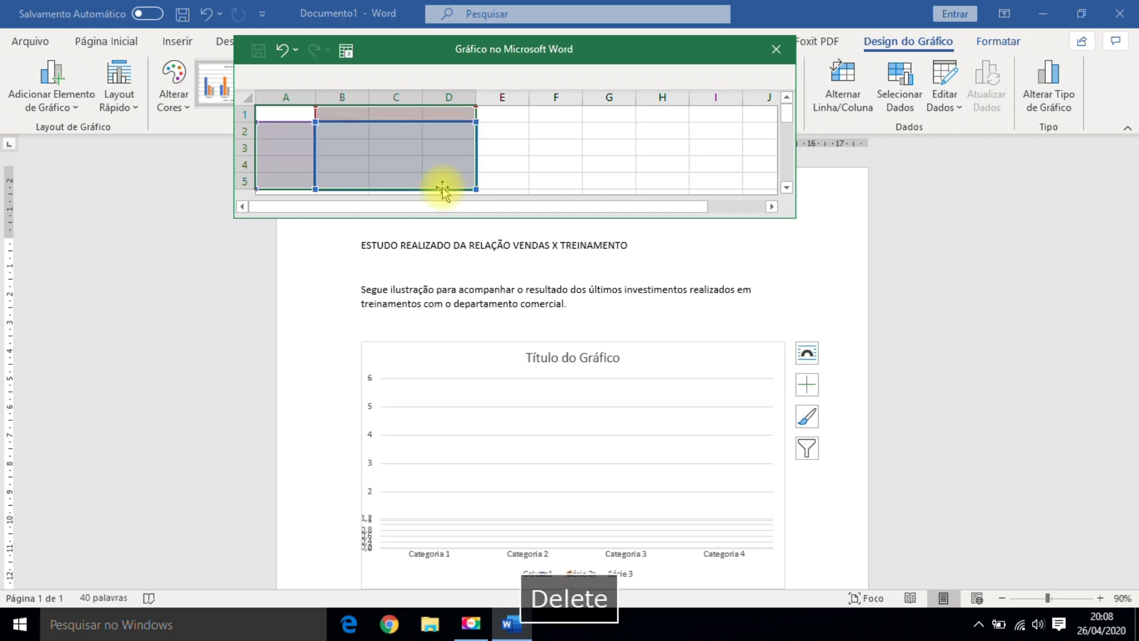
Enter the heading Mês in cell A1 and the months Janeiro, Fevereiro, Março and Abril in A2 to A5.
{"action": "left_click", "coordinate": [284, 112]}
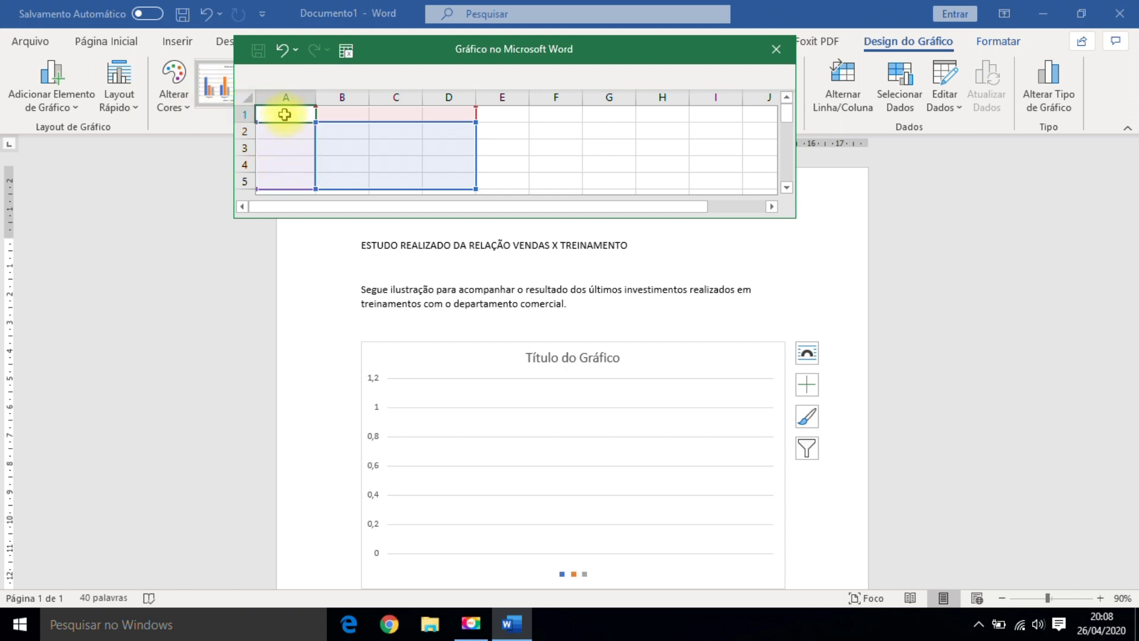
{"action": "key", "text": "BackSpace"}
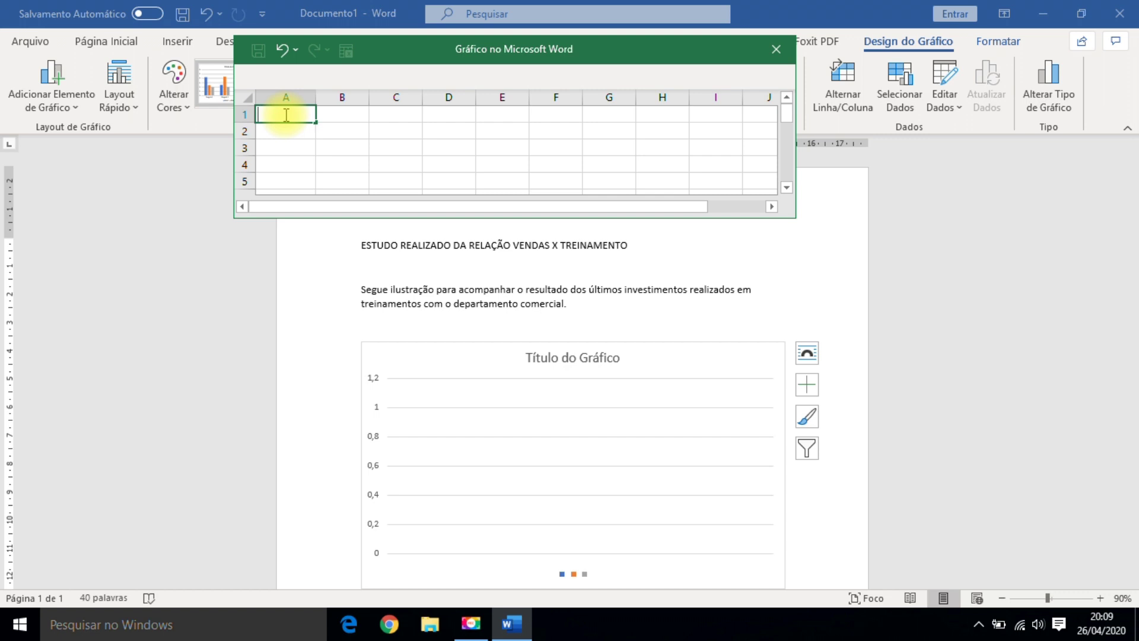
{"action": "type", "text": "Mês"}
{"action": "key", "text": "Return"}
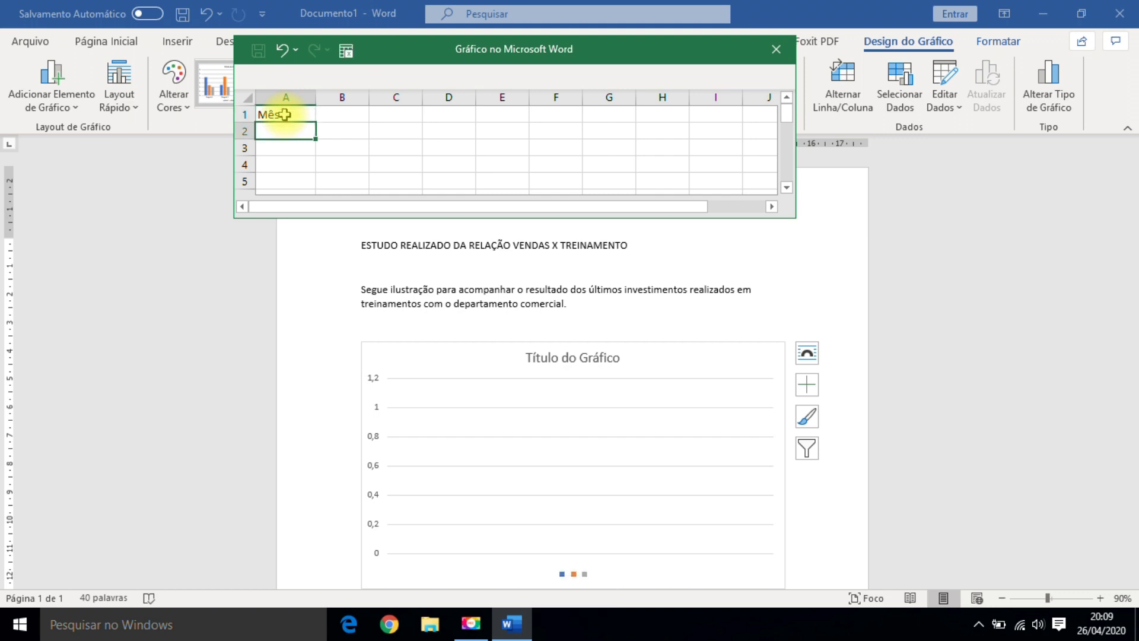
{"action": "type", "text": "Janeiro"}
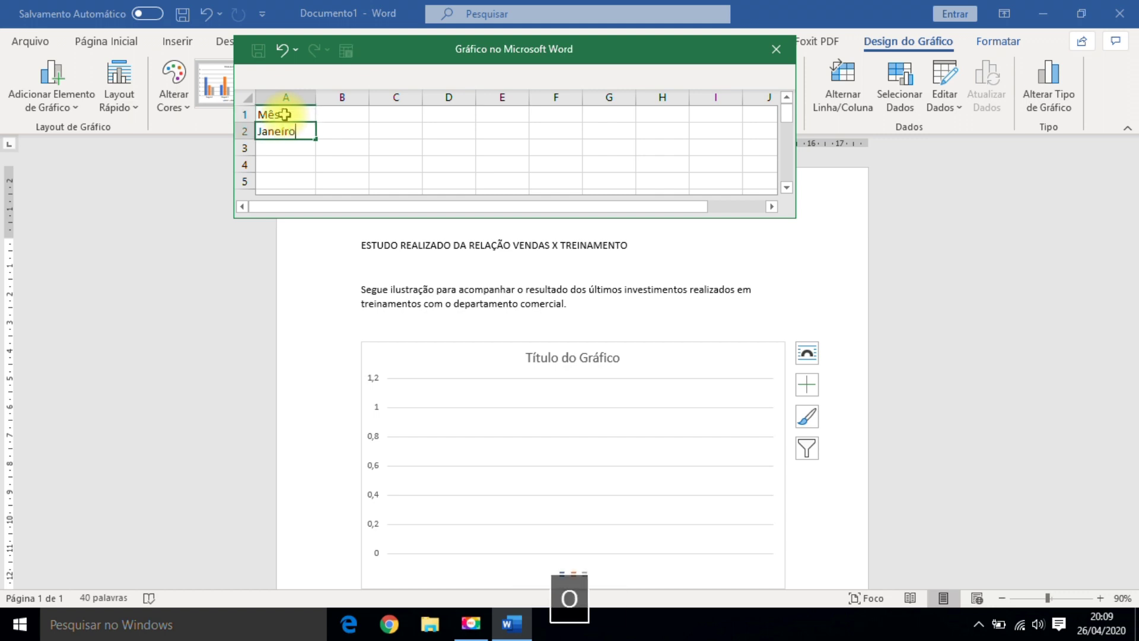
{"action": "key", "text": "Return"}
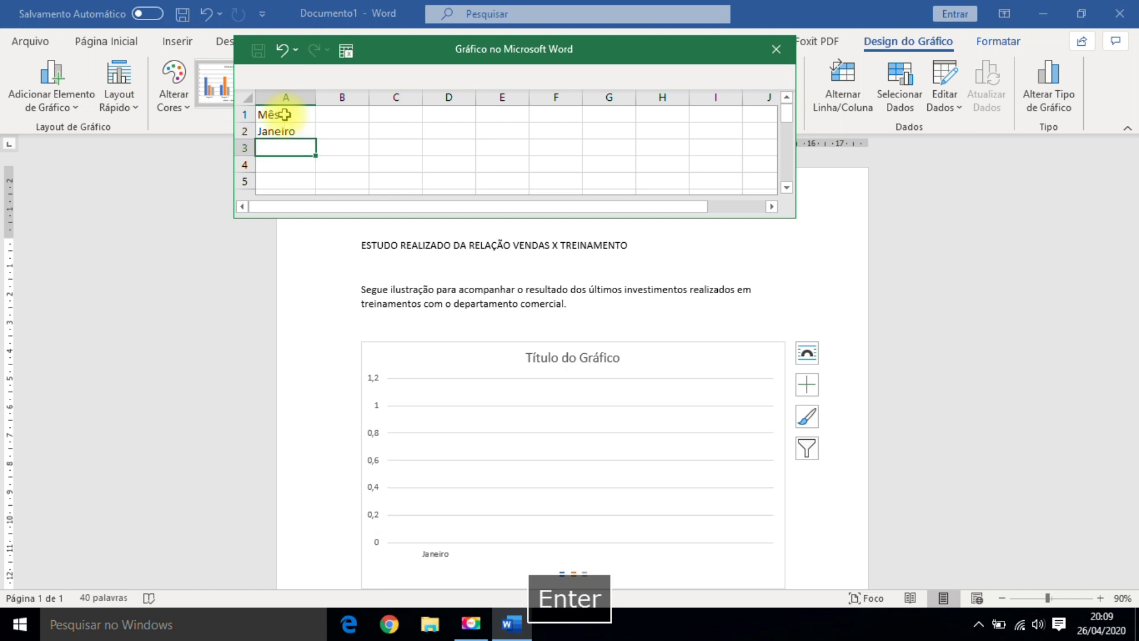
{"action": "type", "text": "Fevere"}
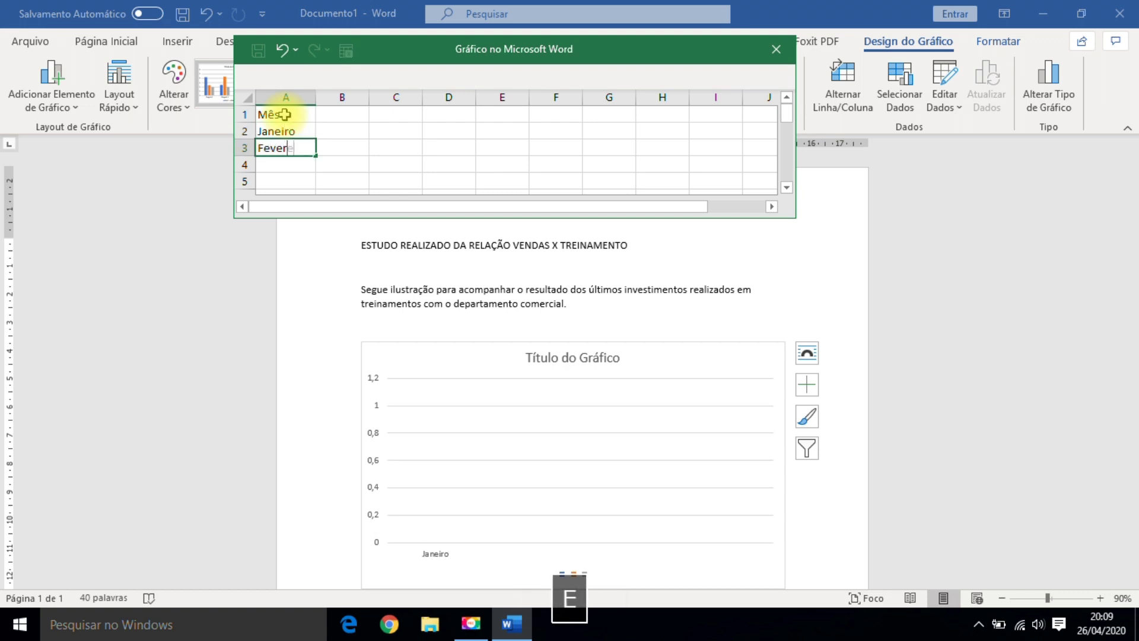
{"action": "type", "text": "iro"}
{"action": "key", "text": "Return"}
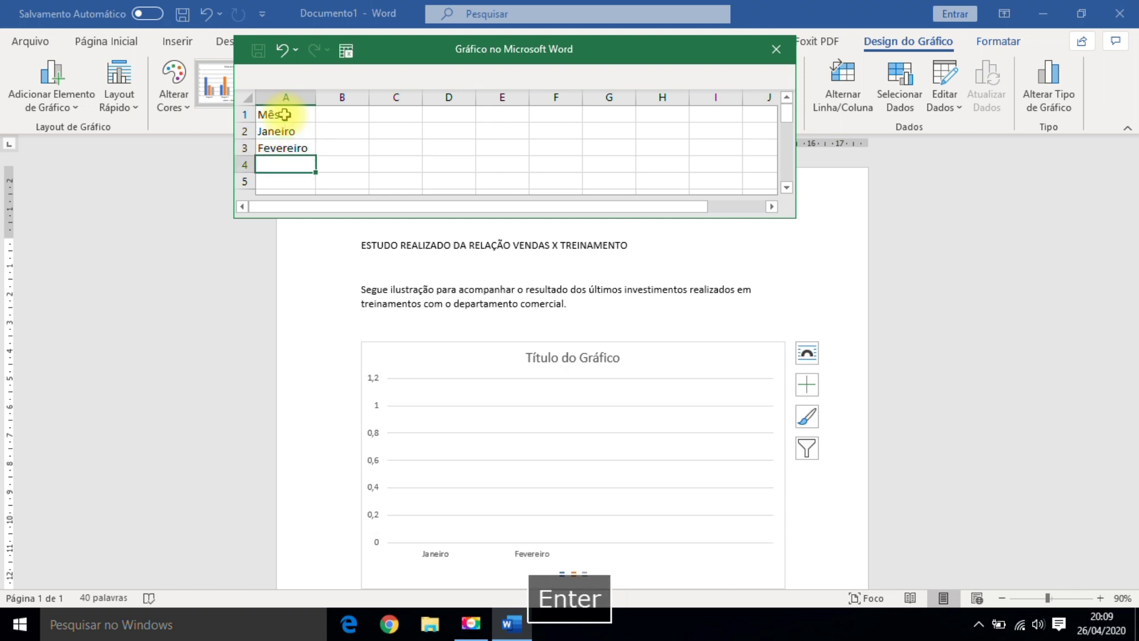
{"action": "type", "text": "Março"}
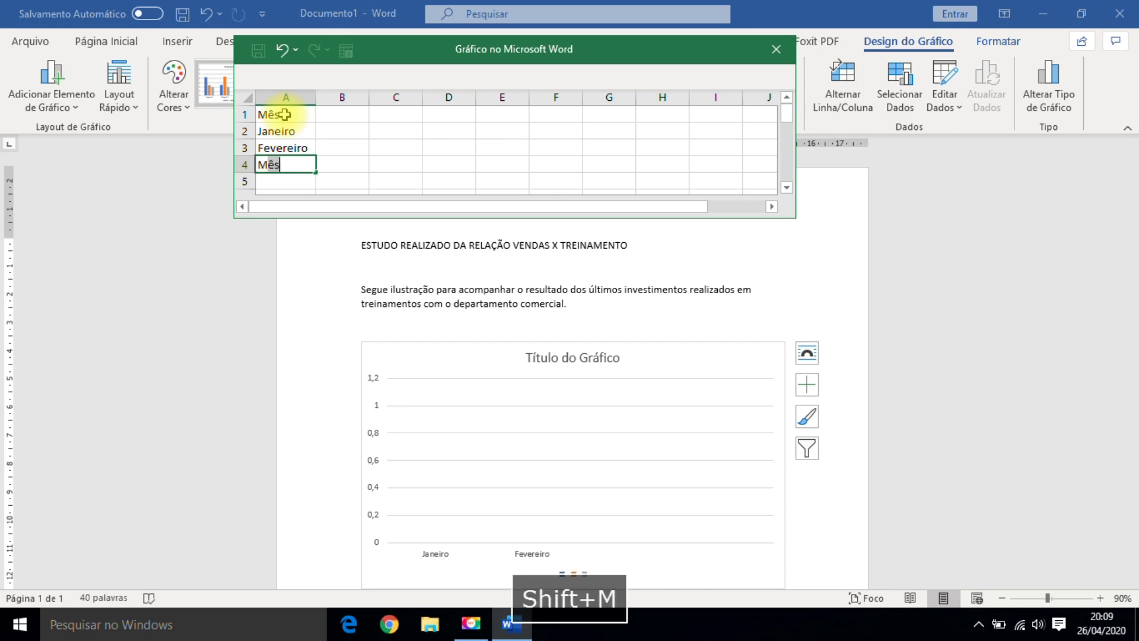
{"action": "key", "text": "Return"}
{"action": "type", "text": "Abril"}
{"action": "key", "text": "Return"}
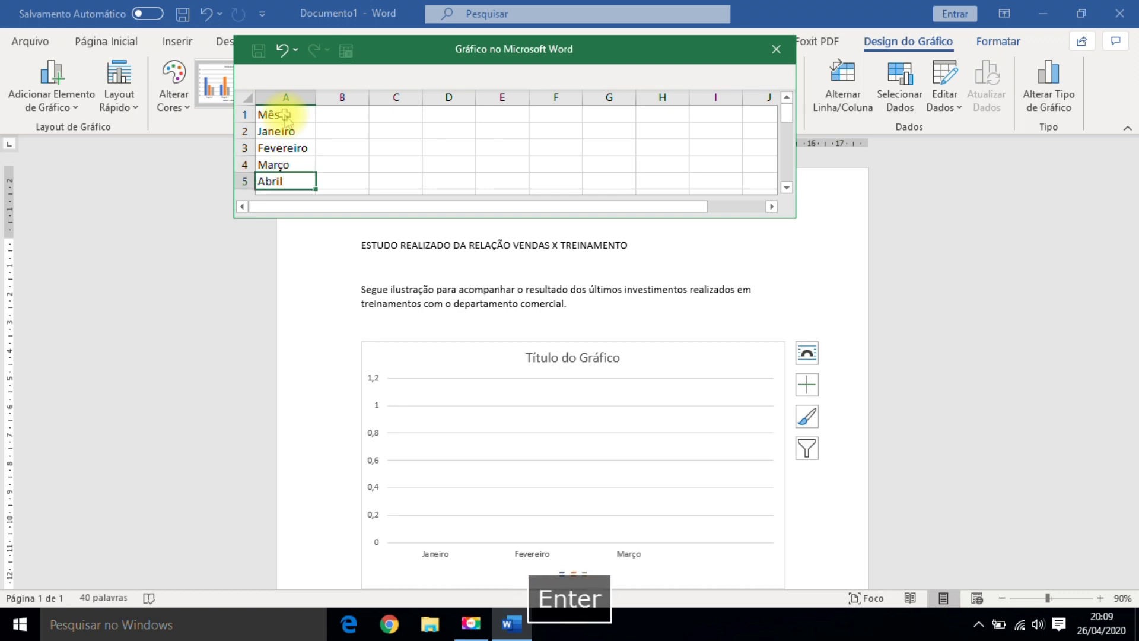
Enter the series heading "Valores de Venda" in cell B1 of the chart's data sheet.
{"action": "scroll", "coordinate": [371, 145], "scroll_direction": "up", "scroll_amount": 1}
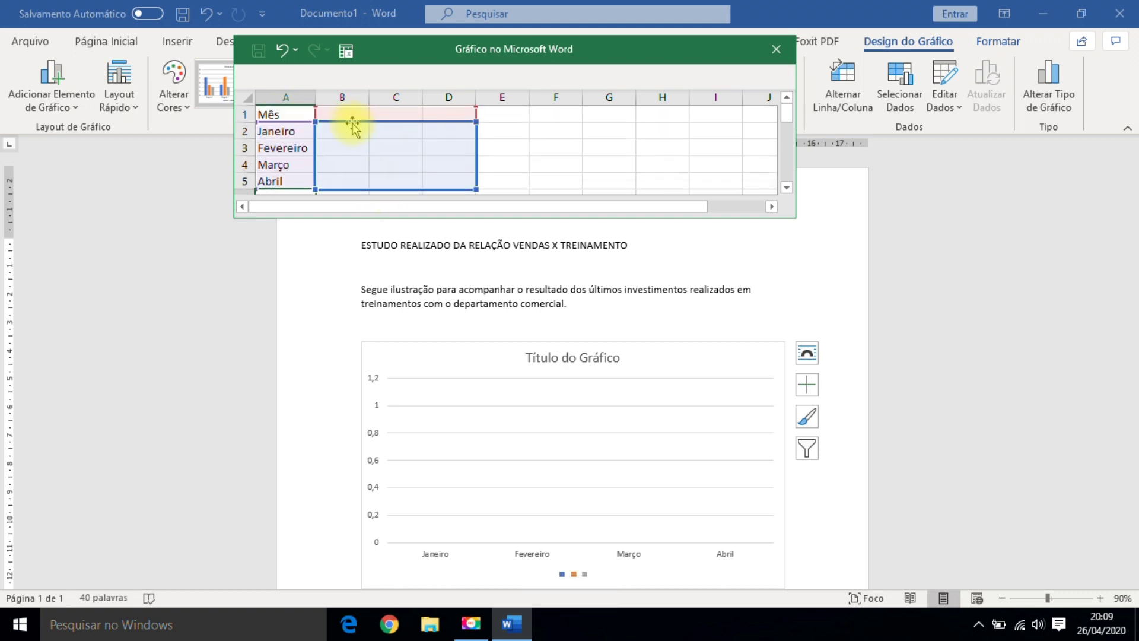
{"action": "left_click", "coordinate": [322, 114]}
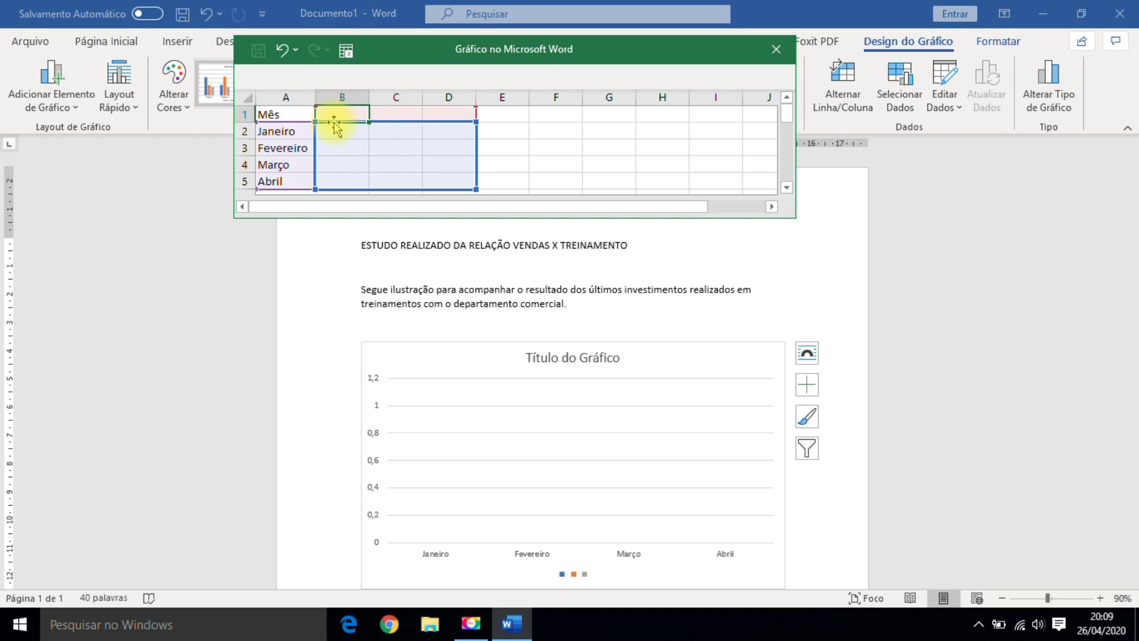
{"action": "type", "text": "Valores "}
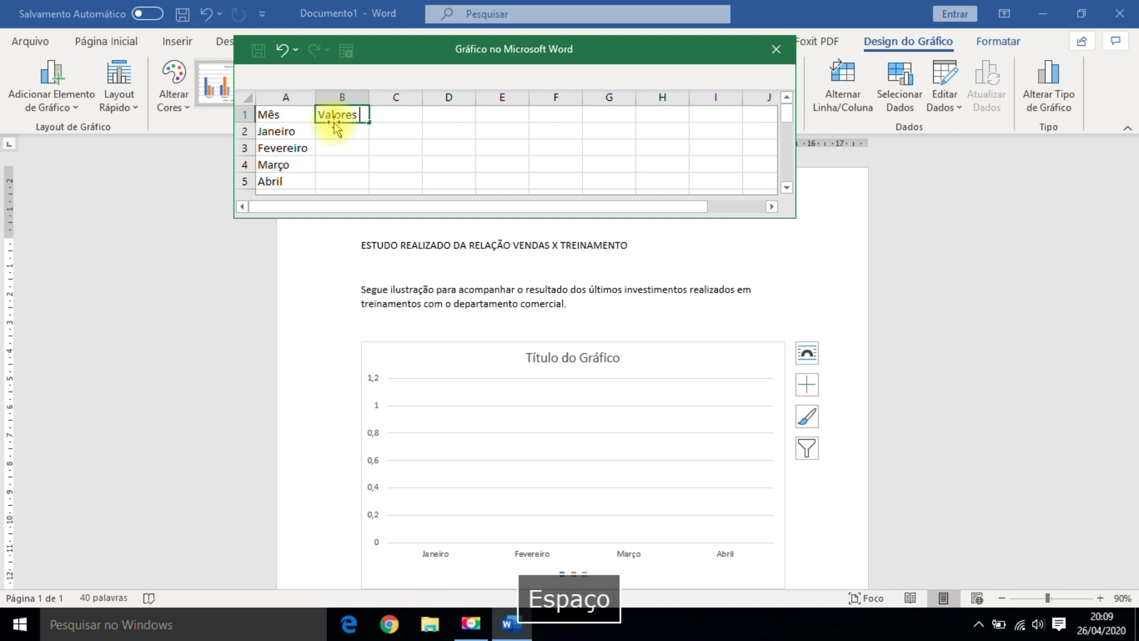
{"action": "type", "text": "de Venda"}
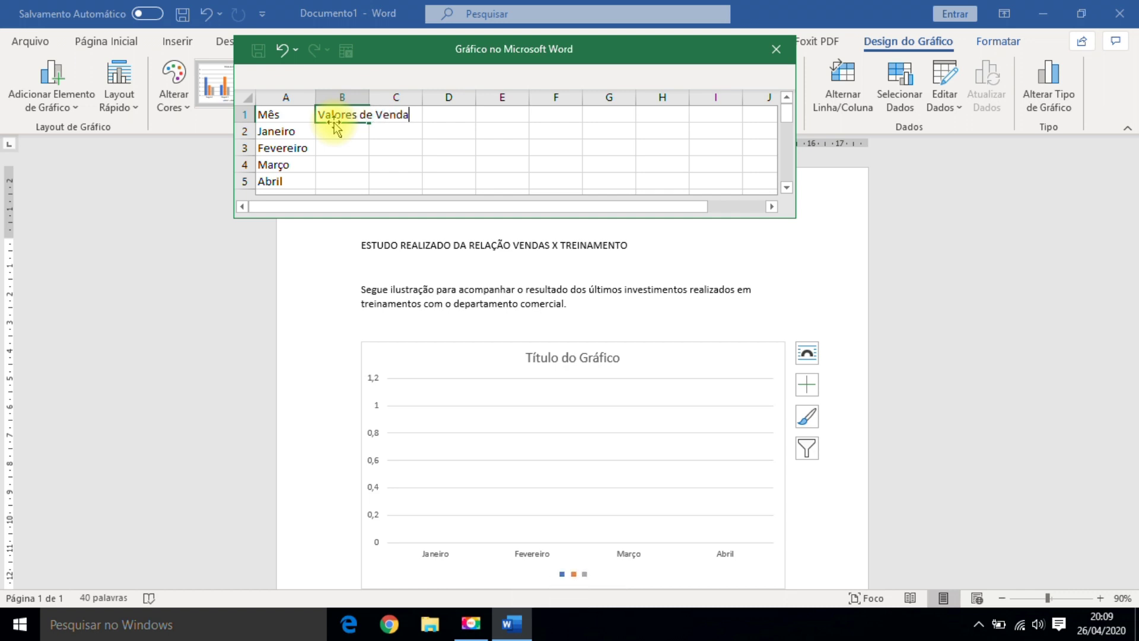
{"action": "key", "text": "Return"}
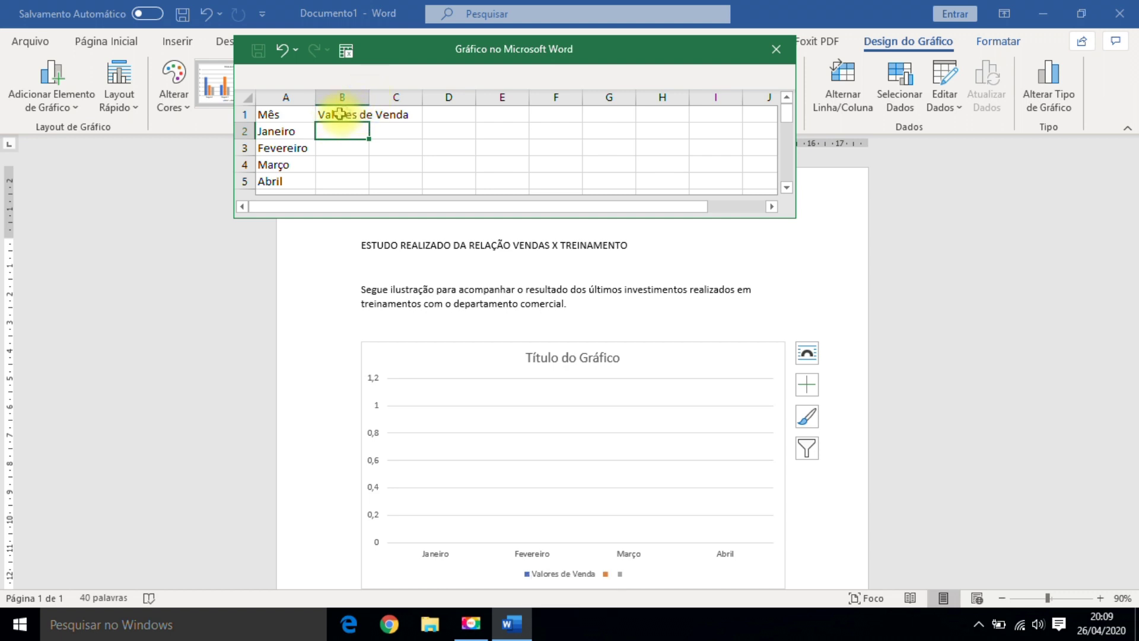
Fit column B to its heading and enter the sales values 60000, 80000, 85000 and 86000 in B2 to B5.
{"action": "double_click", "coordinate": [369, 98]}
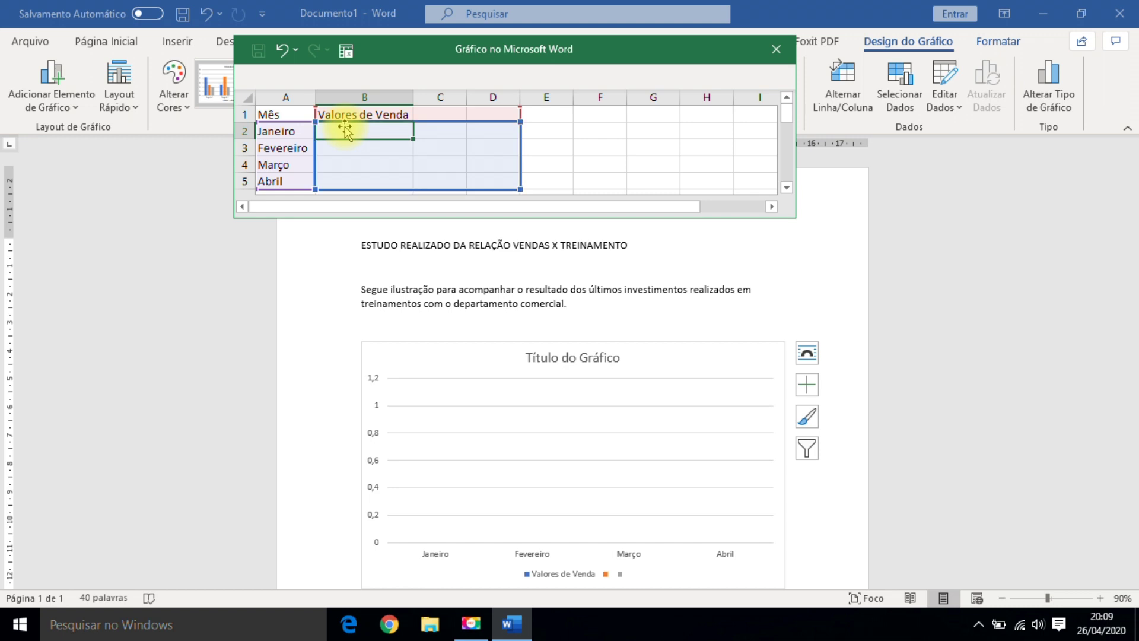
{"action": "type", "text": "60000"}
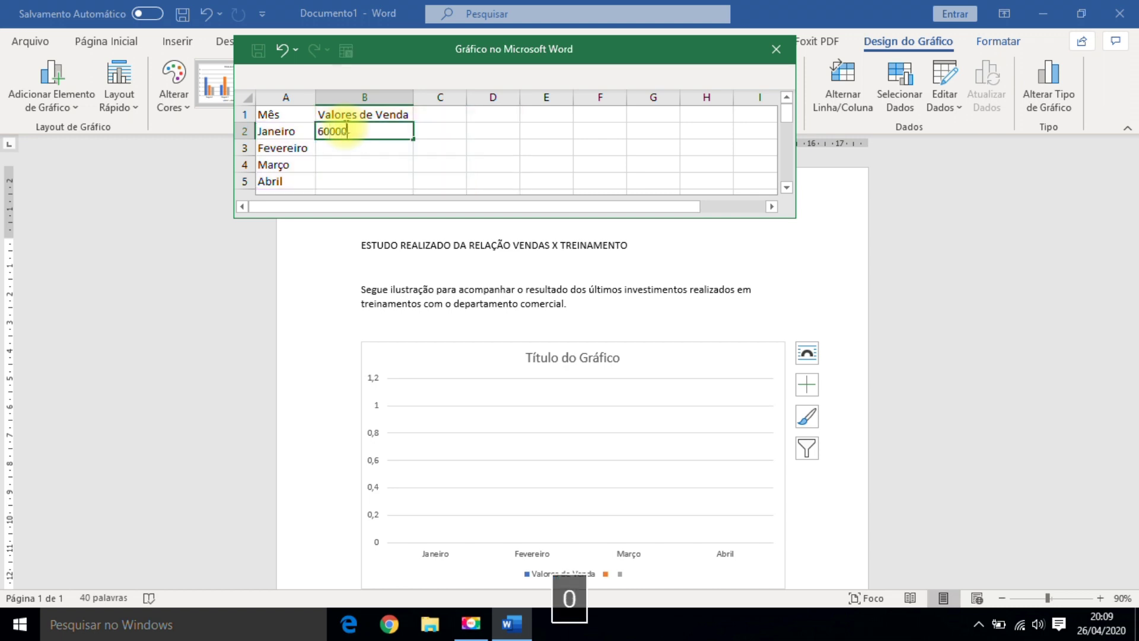
{"action": "key", "text": "Return"}
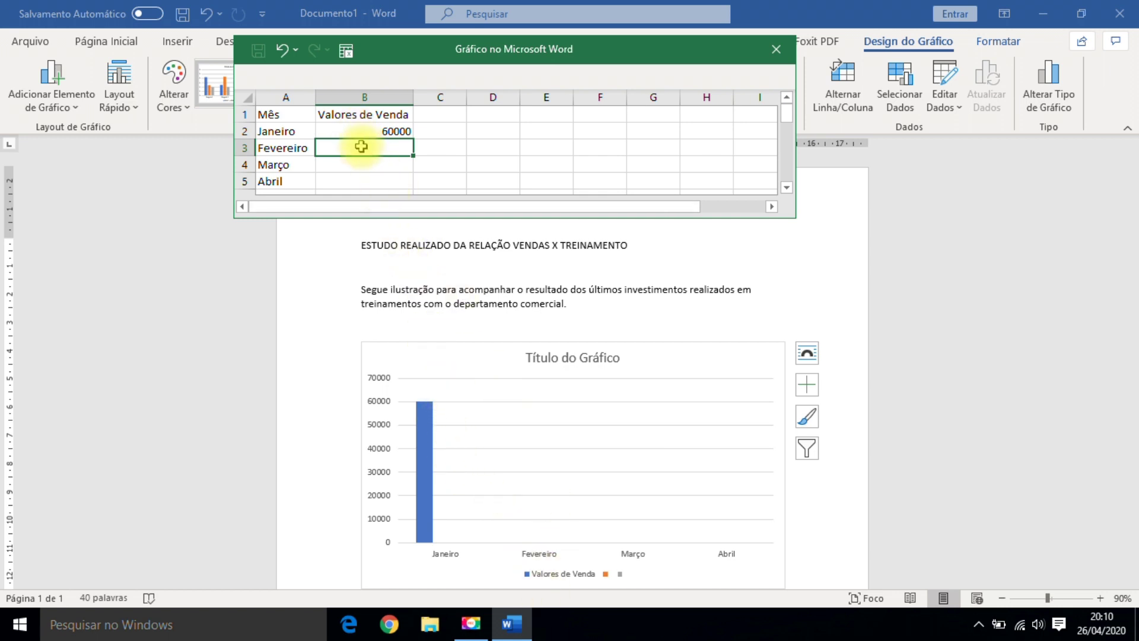
{"action": "type", "text": "80000"}
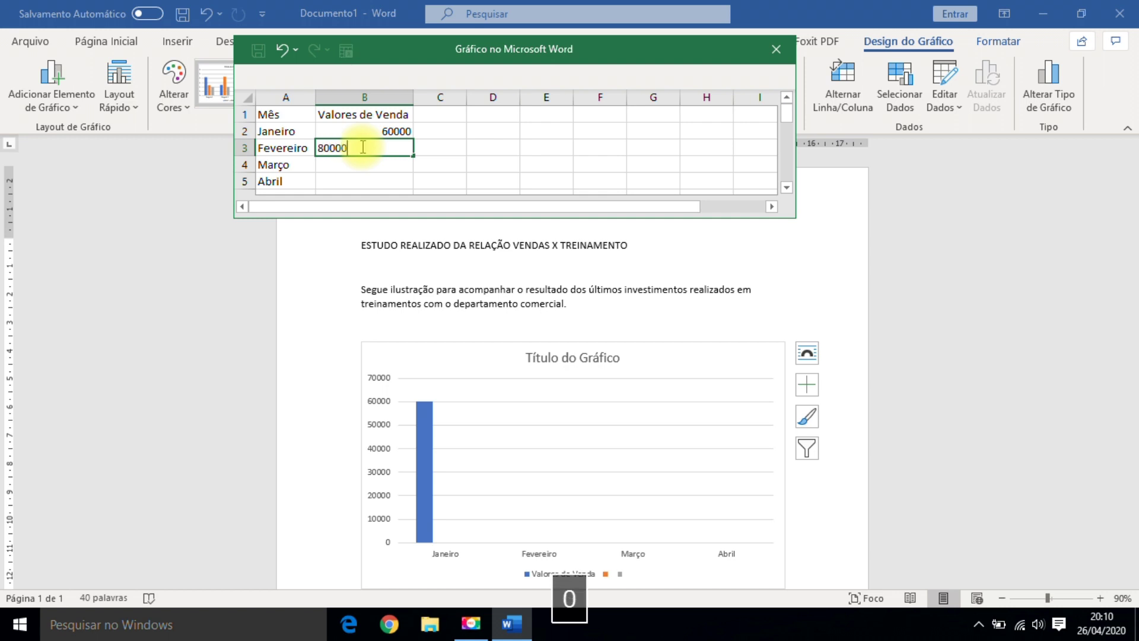
{"action": "key", "text": "Return"}
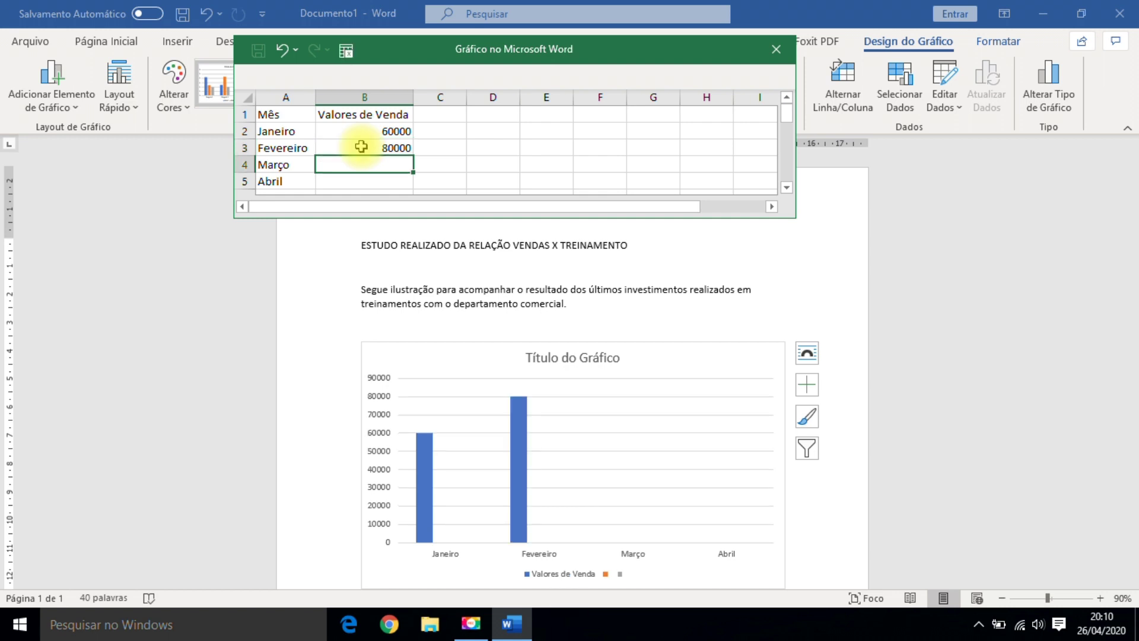
{"action": "type", "text": "85000"}
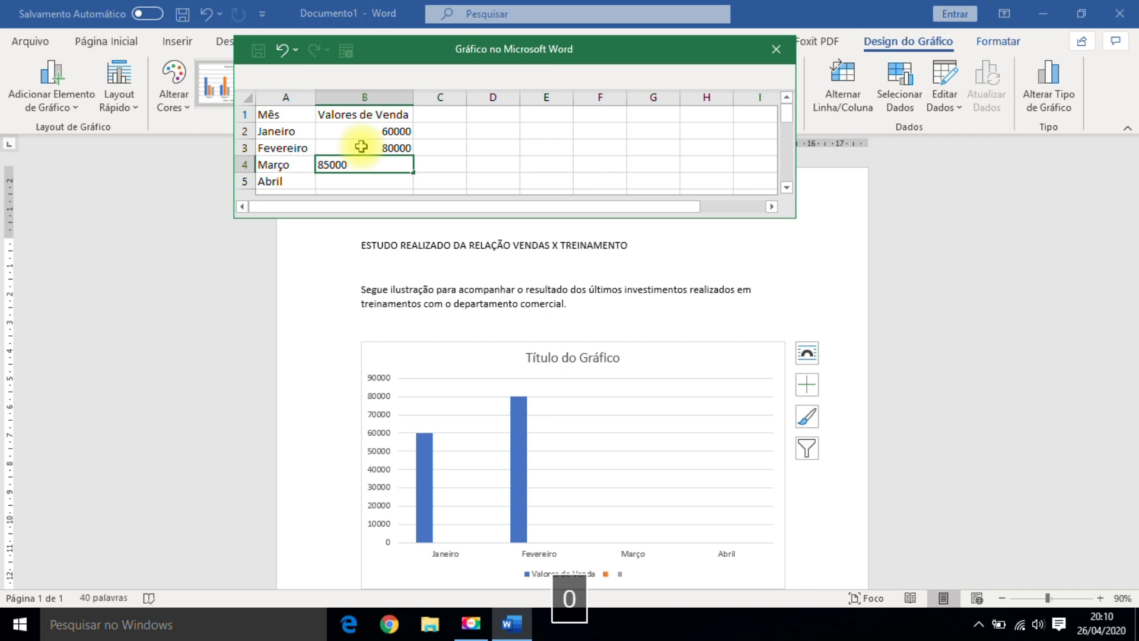
{"action": "key", "text": "Return"}
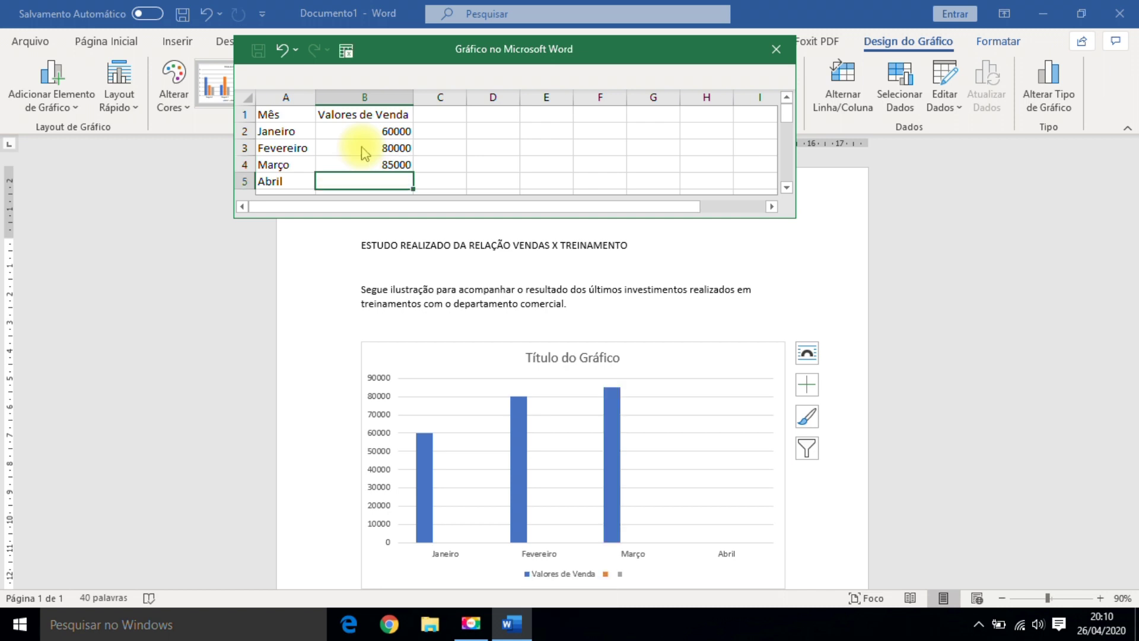
{"action": "type", "text": "86000"}
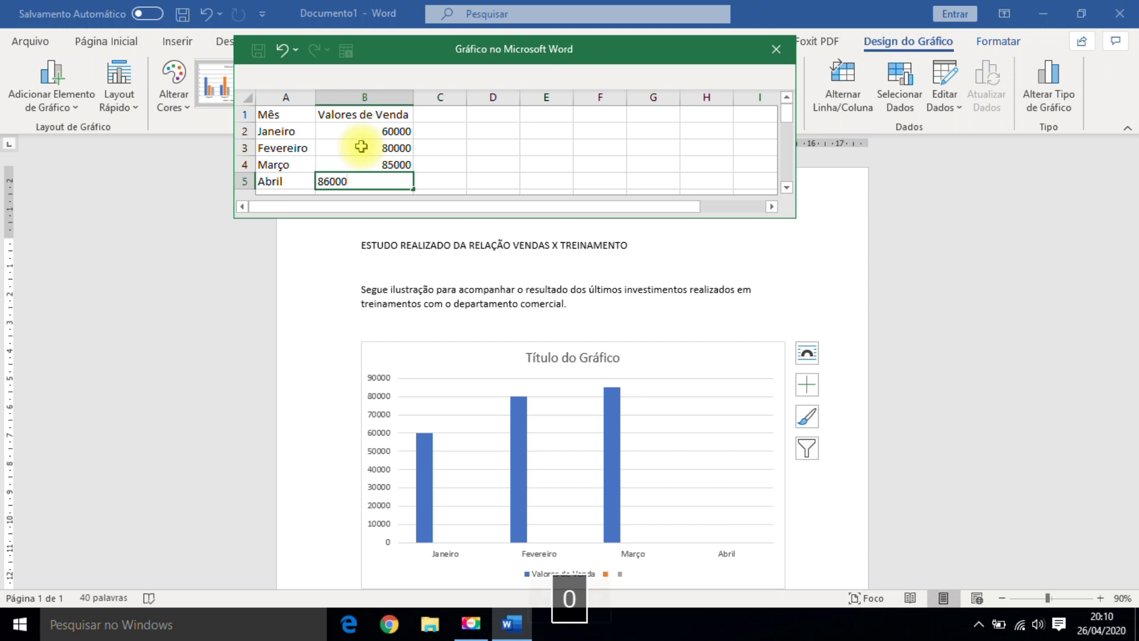
{"action": "key", "text": "Return"}
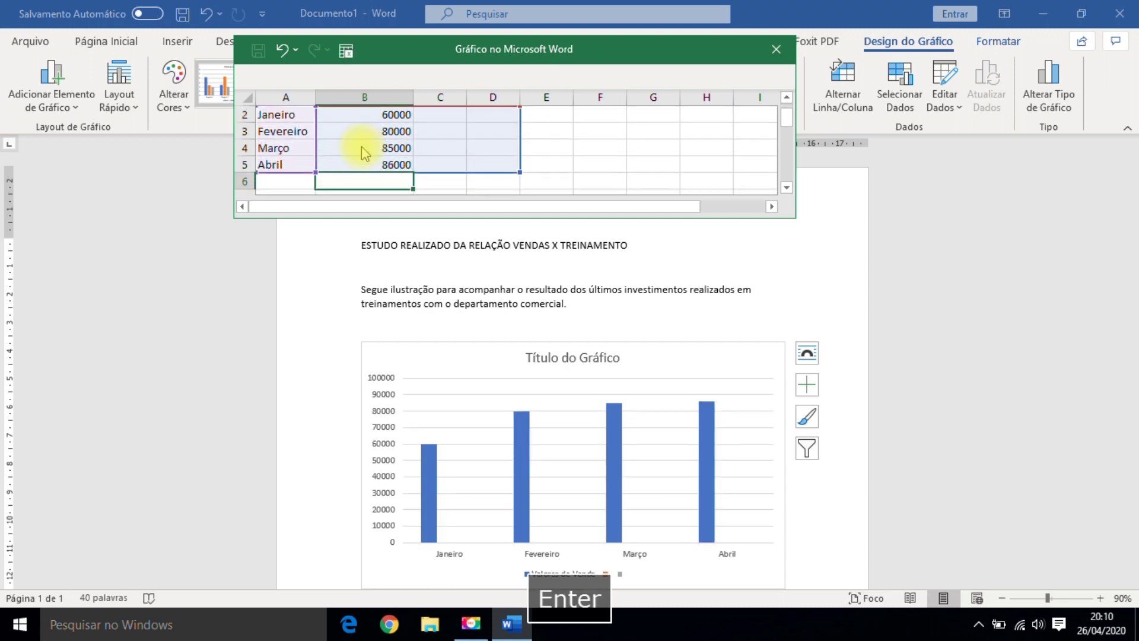
Enter the series heading "Investimento em Treinamento" in cell C1 and fit column C to its width.
{"action": "scroll", "coordinate": [440, 140], "scroll_direction": "up", "scroll_amount": 1}
{"action": "left_click", "coordinate": [433, 113]}
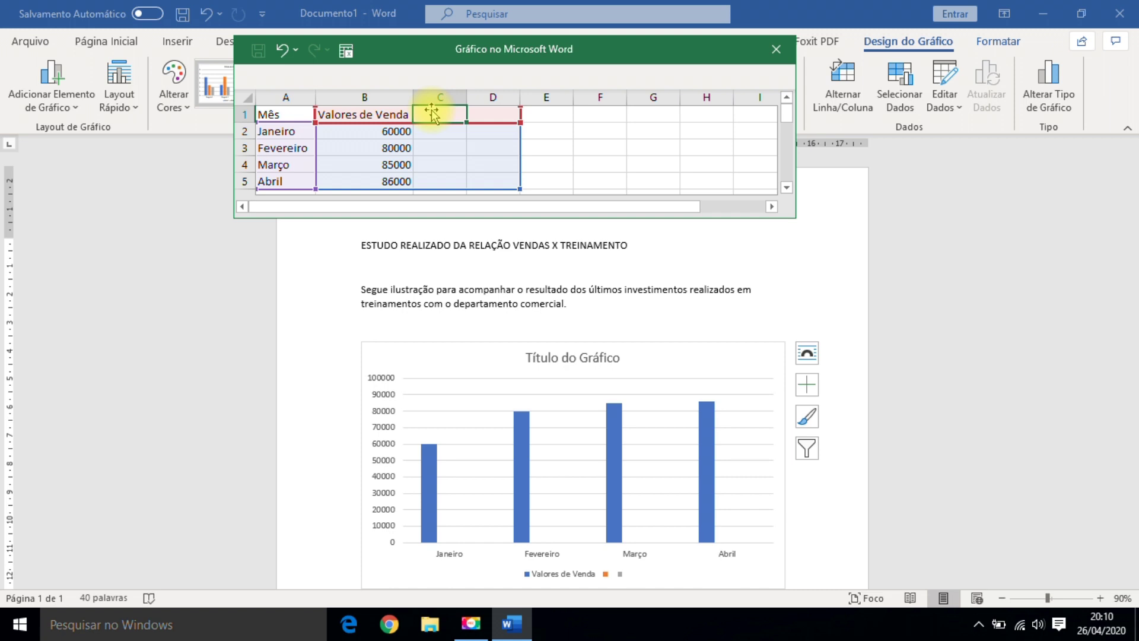
{"action": "type", "text": "I"}
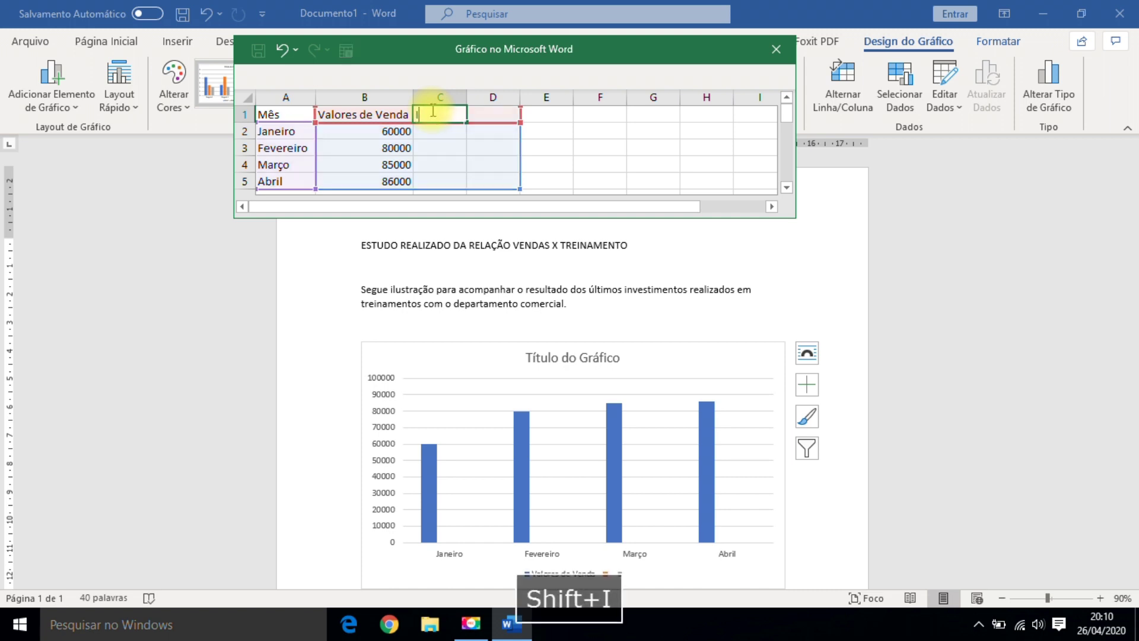
{"action": "type", "text": "nvest"}
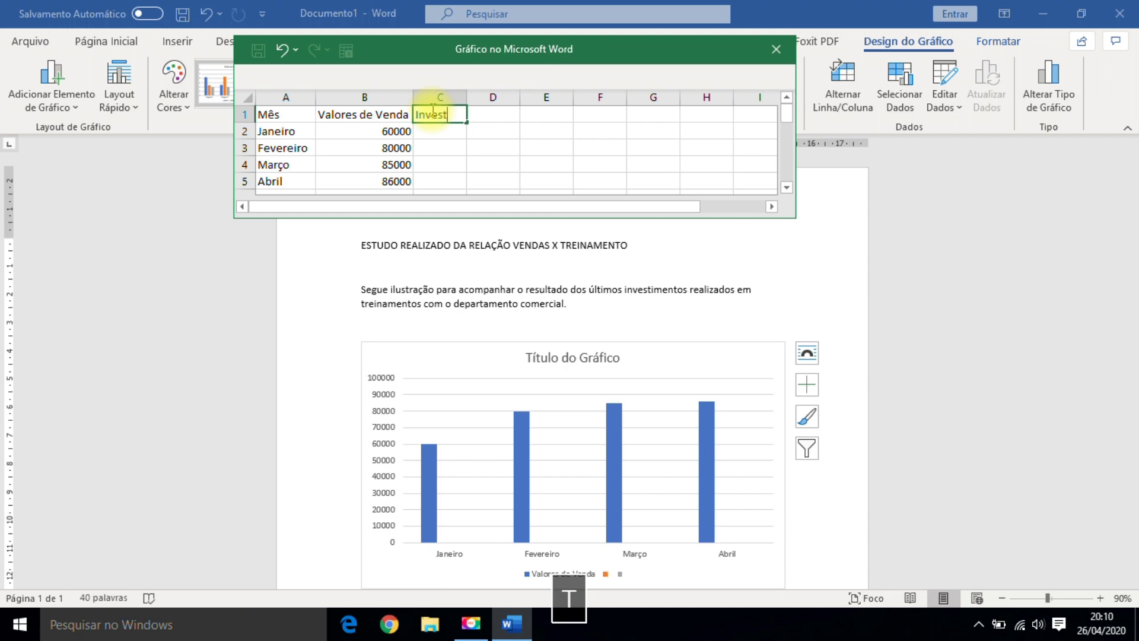
{"action": "type", "text": "imento "}
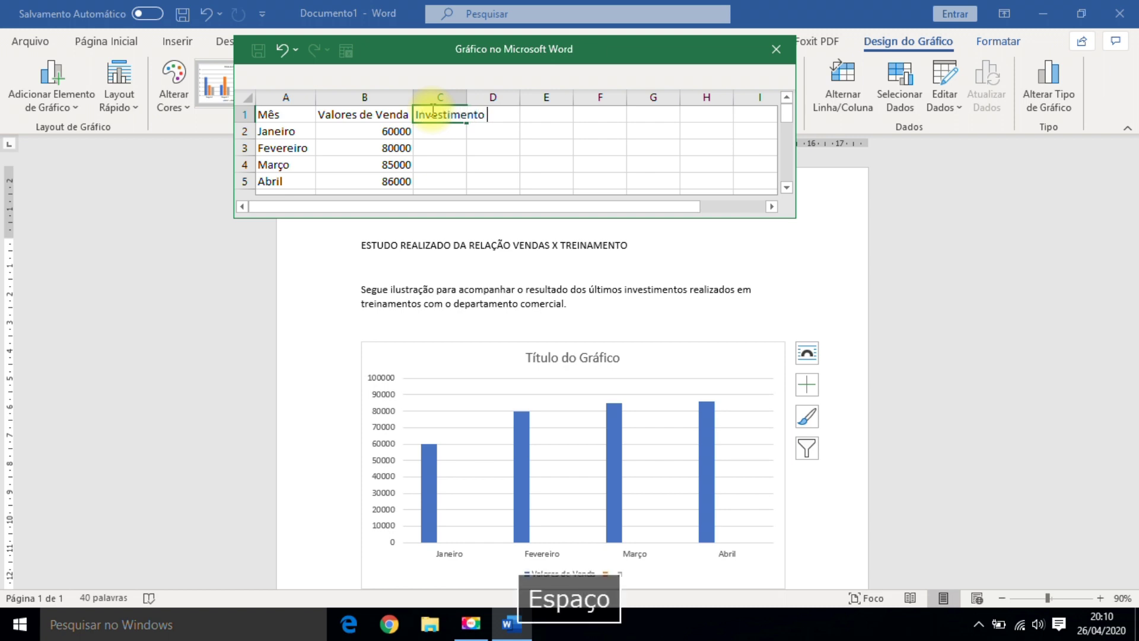
{"action": "type", "text": "em Treinamento"}
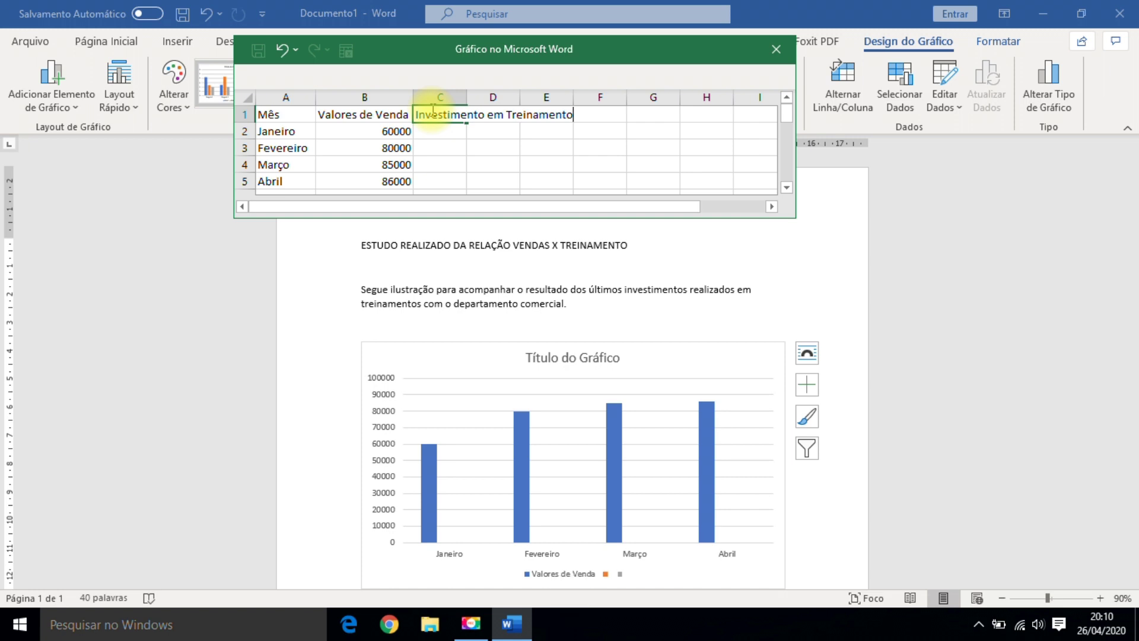
{"action": "key", "text": "Return"}
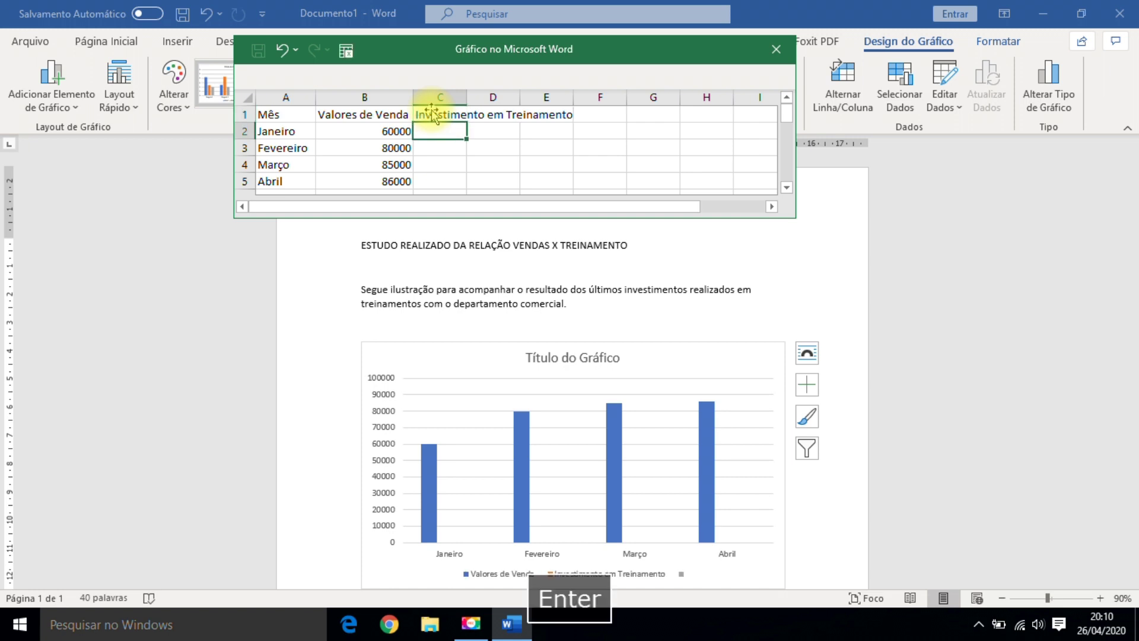
{"action": "double_click", "coordinate": [466, 96]}
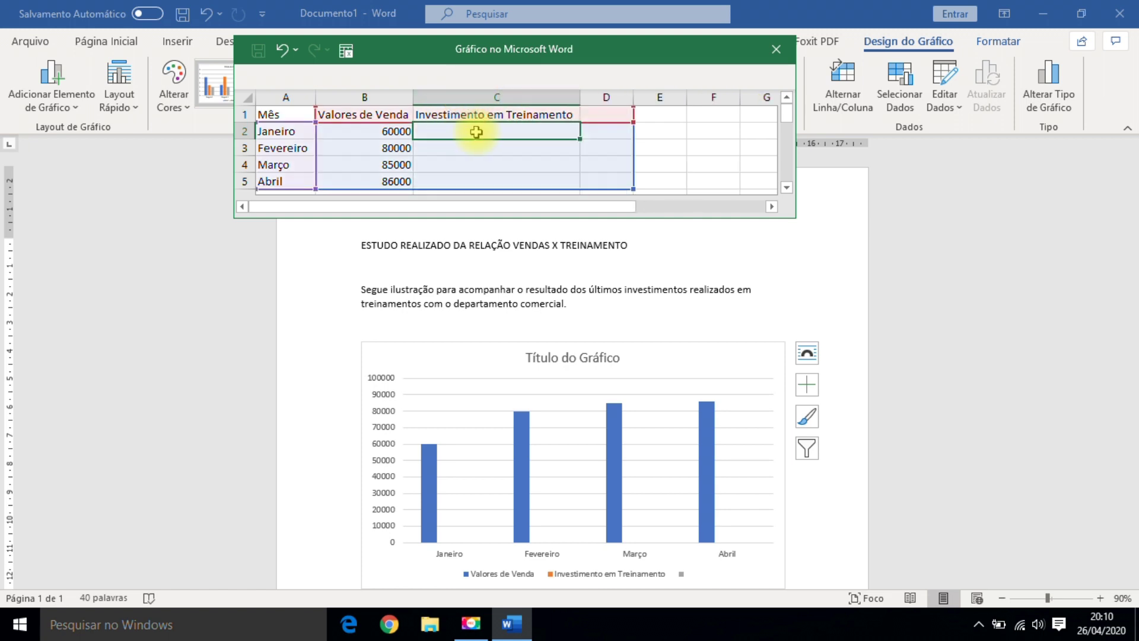
Enter the training investment values 15000, 5000, 2000 and 1500 in C2 to C5 for Janeiro to Abril.
{"action": "left_click", "coordinate": [469, 130]}
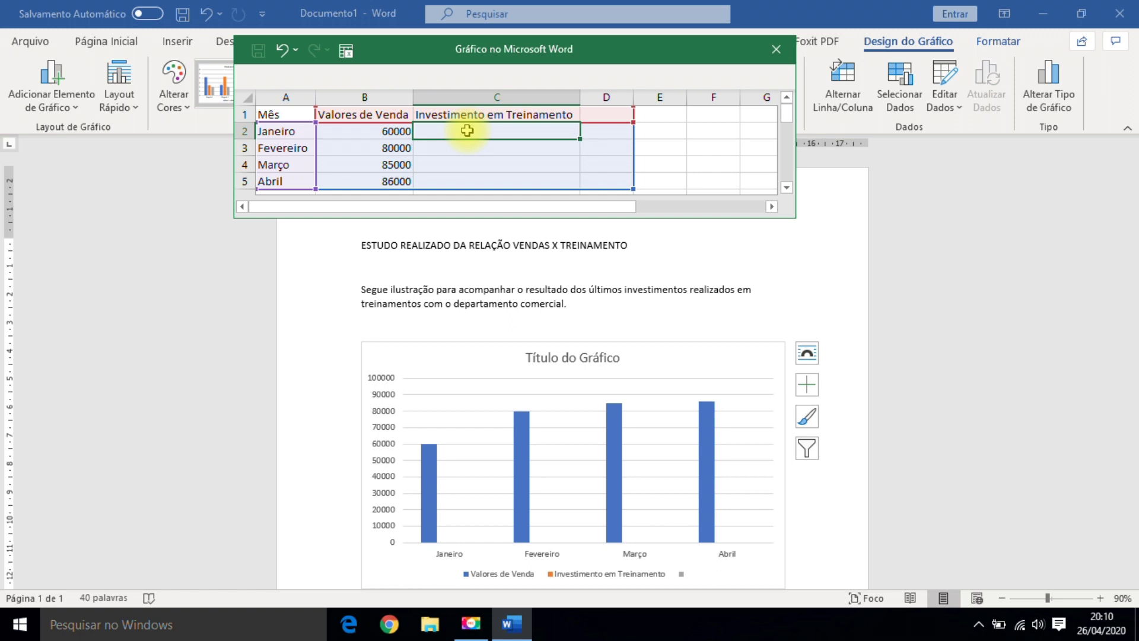
{"action": "type", "text": "15000"}
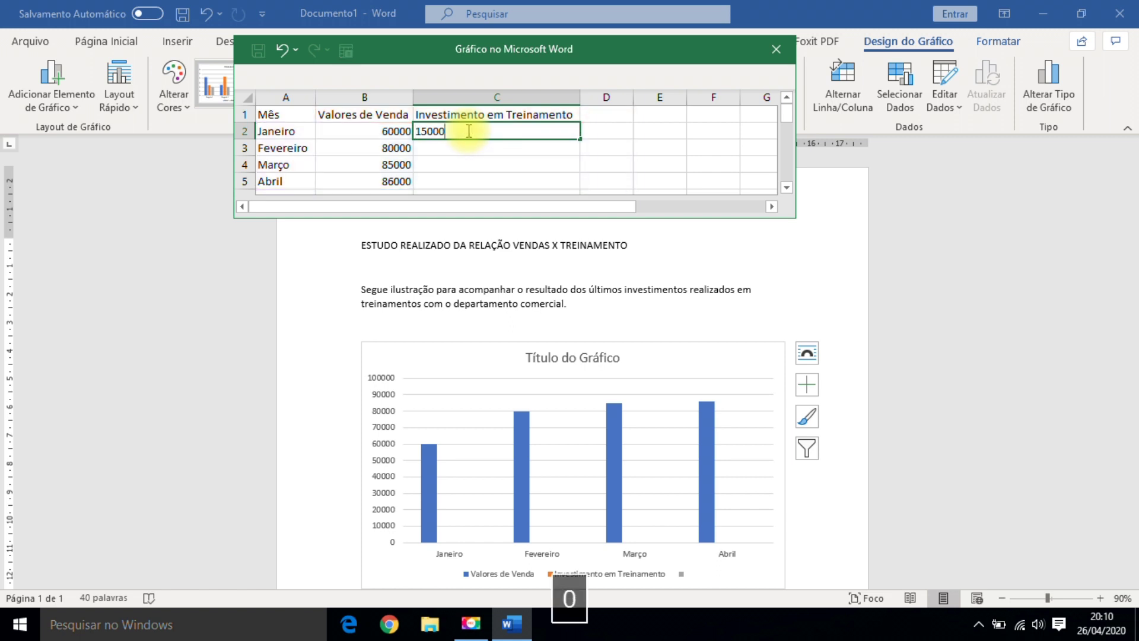
{"action": "key", "text": "Return"}
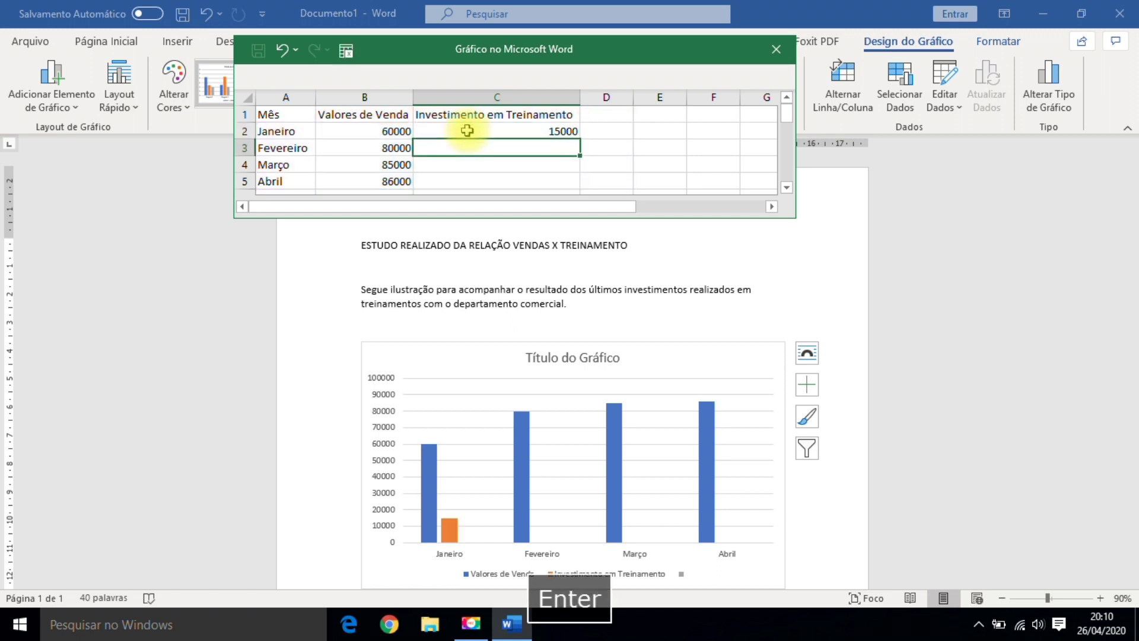
{"action": "type", "text": "5000"}
{"action": "key", "text": "Return"}
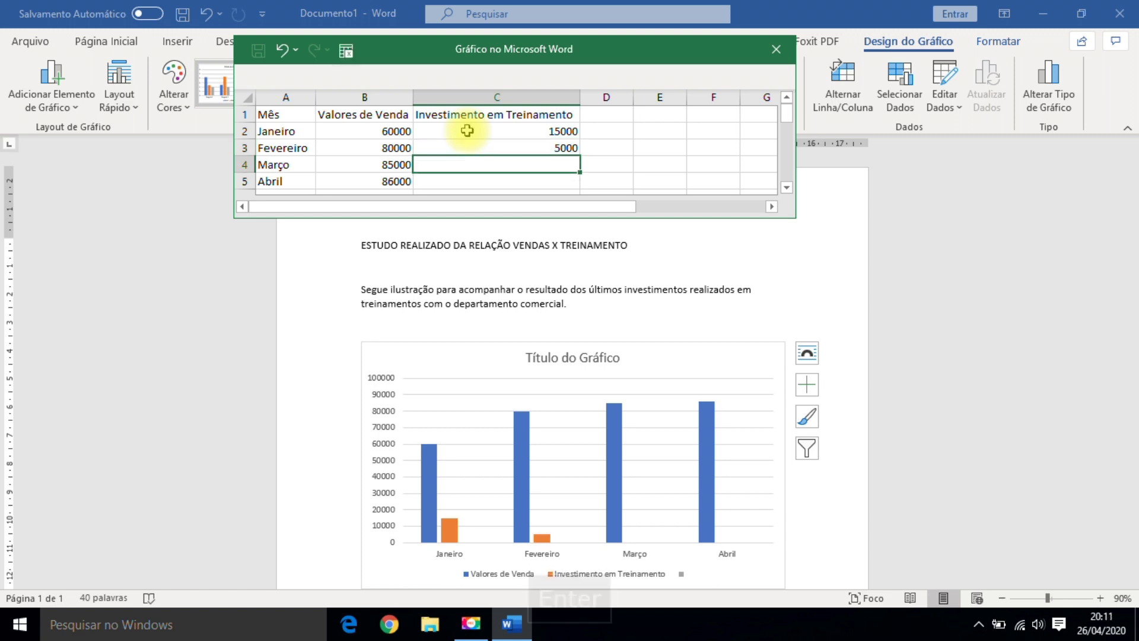
{"action": "type", "text": "2000"}
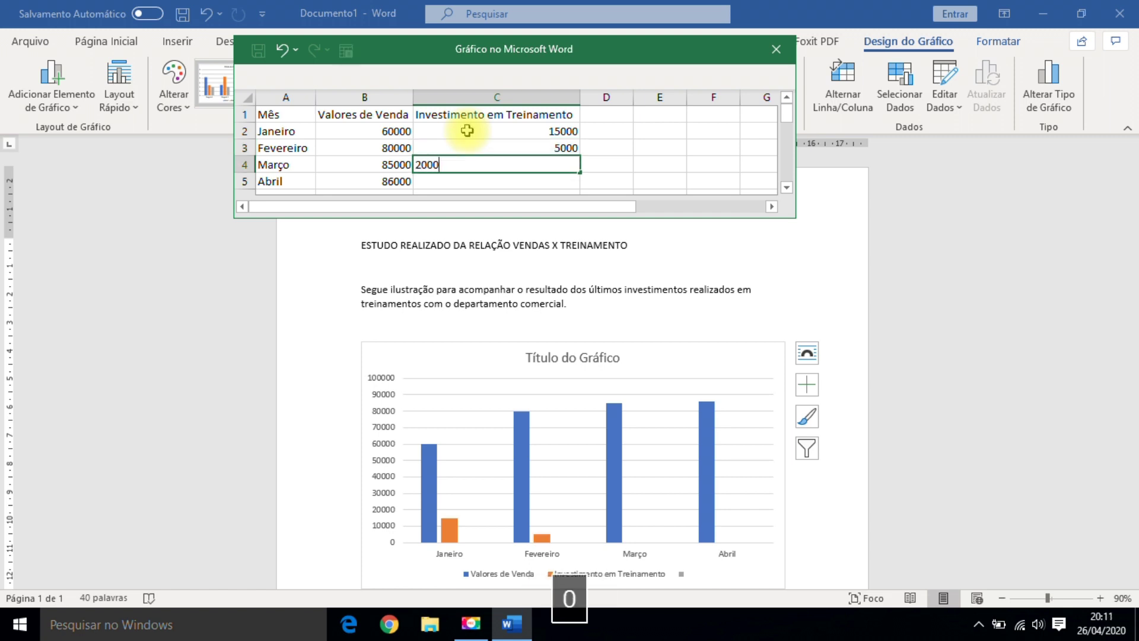
{"action": "key", "text": "Return"}
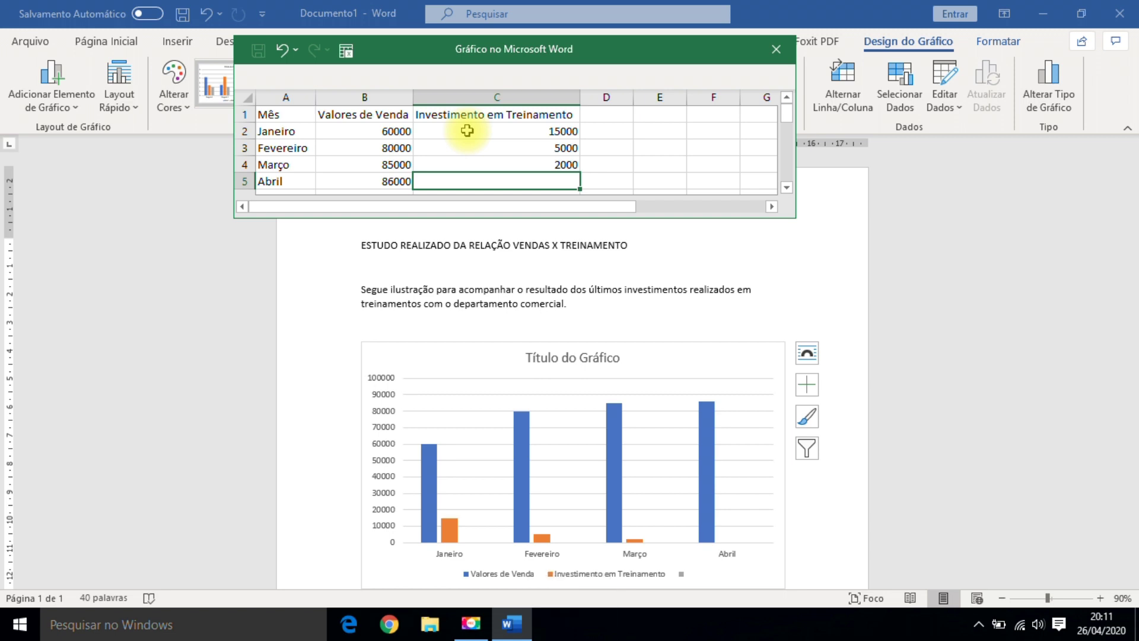
{"action": "type", "text": "1500"}
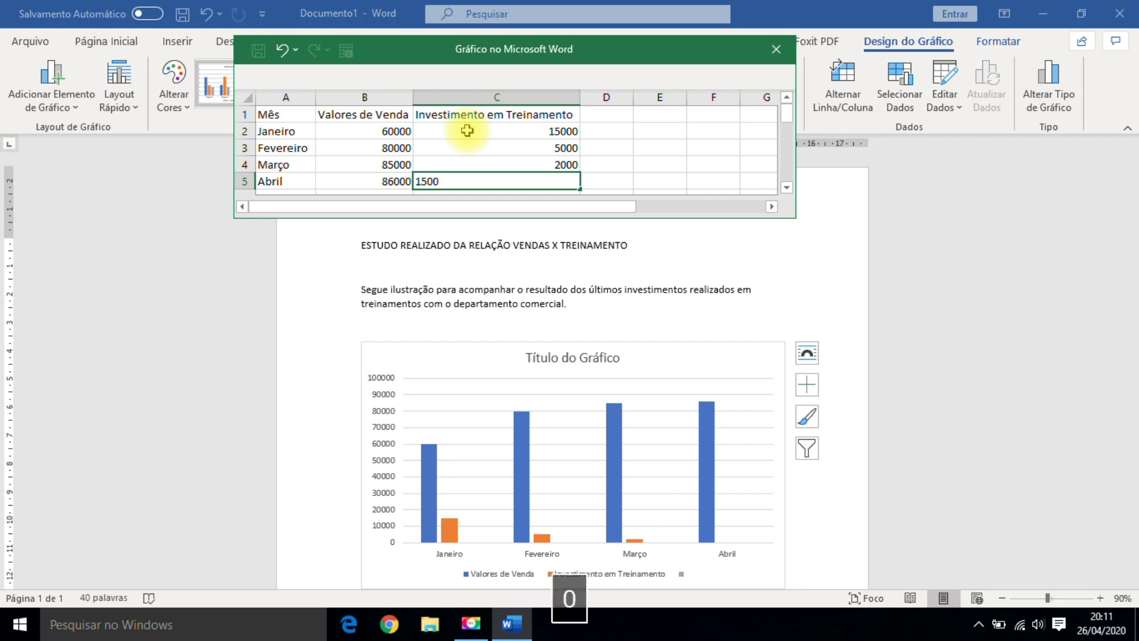
{"action": "key", "text": "Return"}
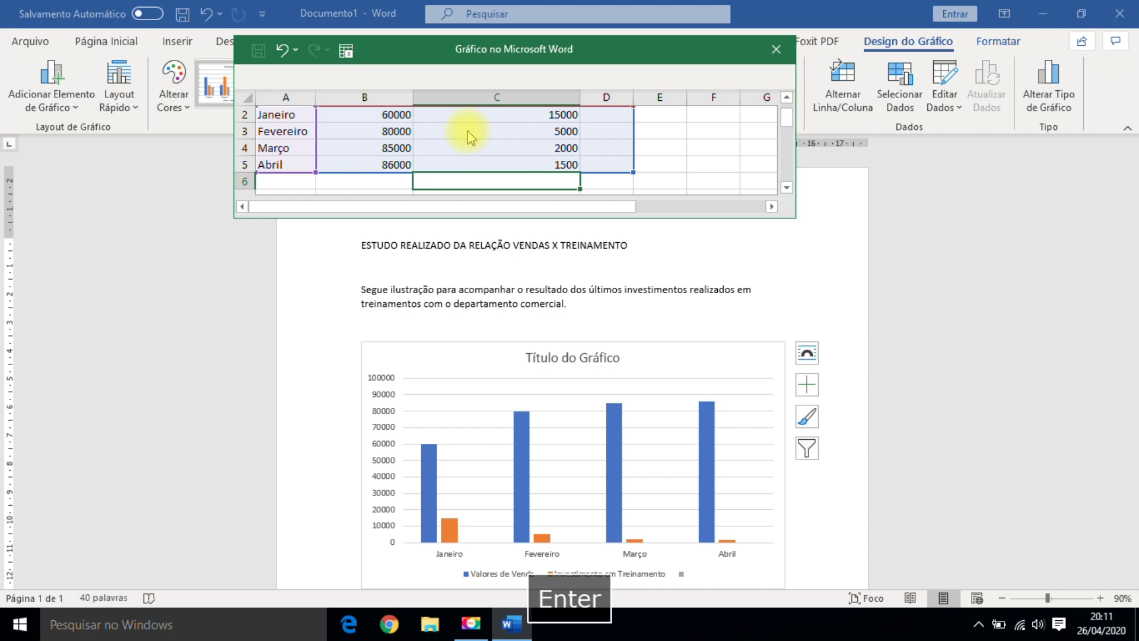
{"action": "scroll", "coordinate": [561, 133], "scroll_direction": "up", "scroll_amount": 1}
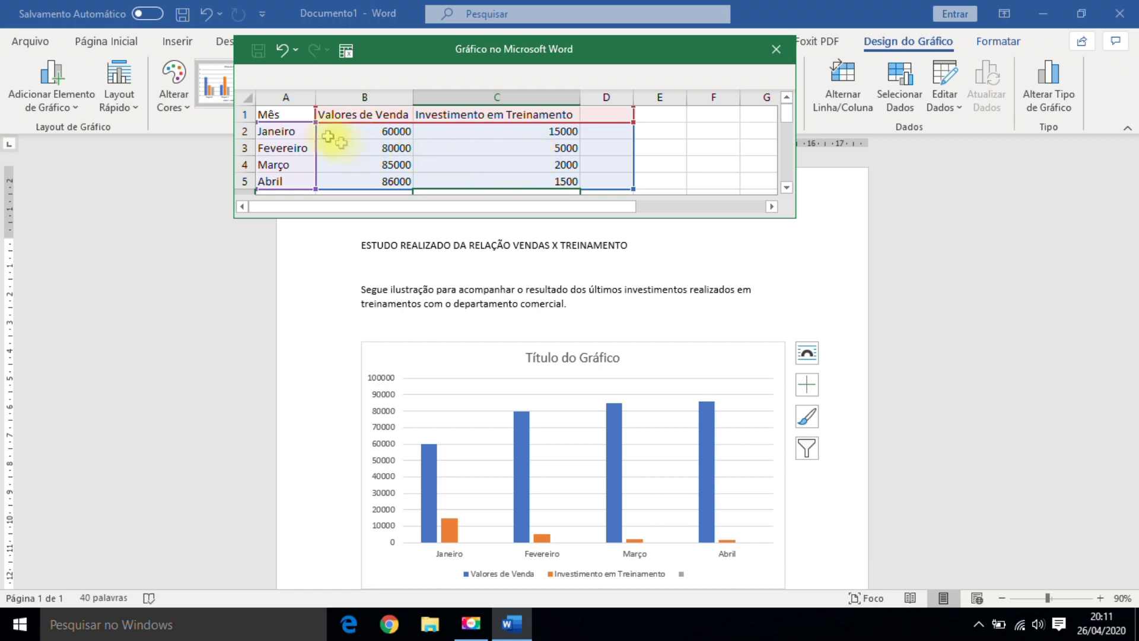
{"action": "left_click", "coordinate": [280, 114]}
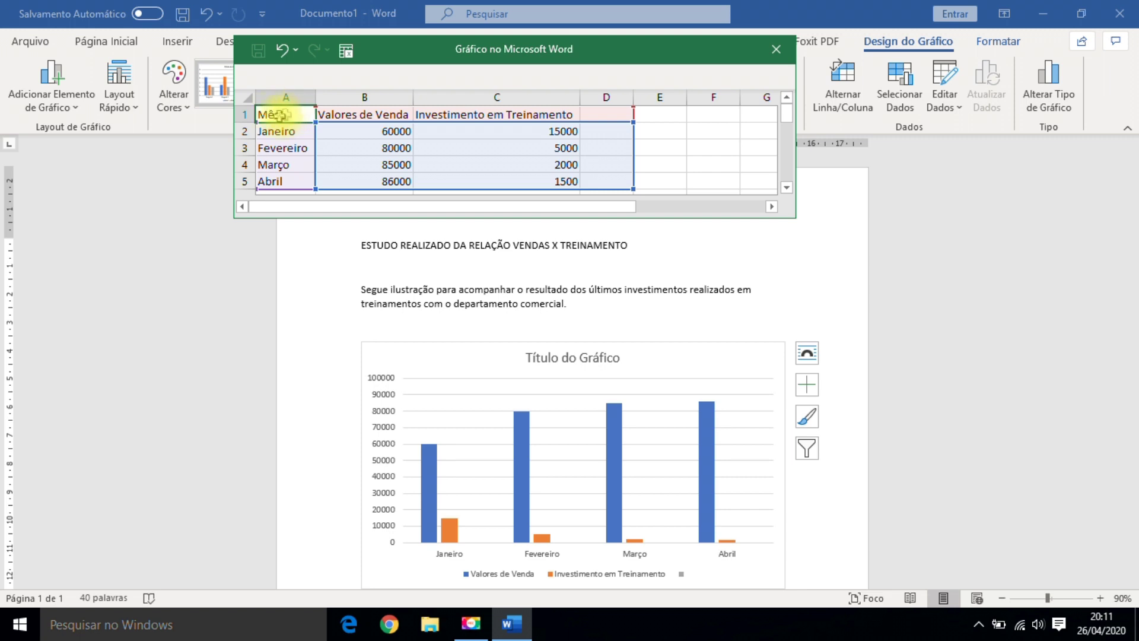
{"action": "left_click_drag", "start_coordinate": [289, 115], "coordinate": [564, 184]}
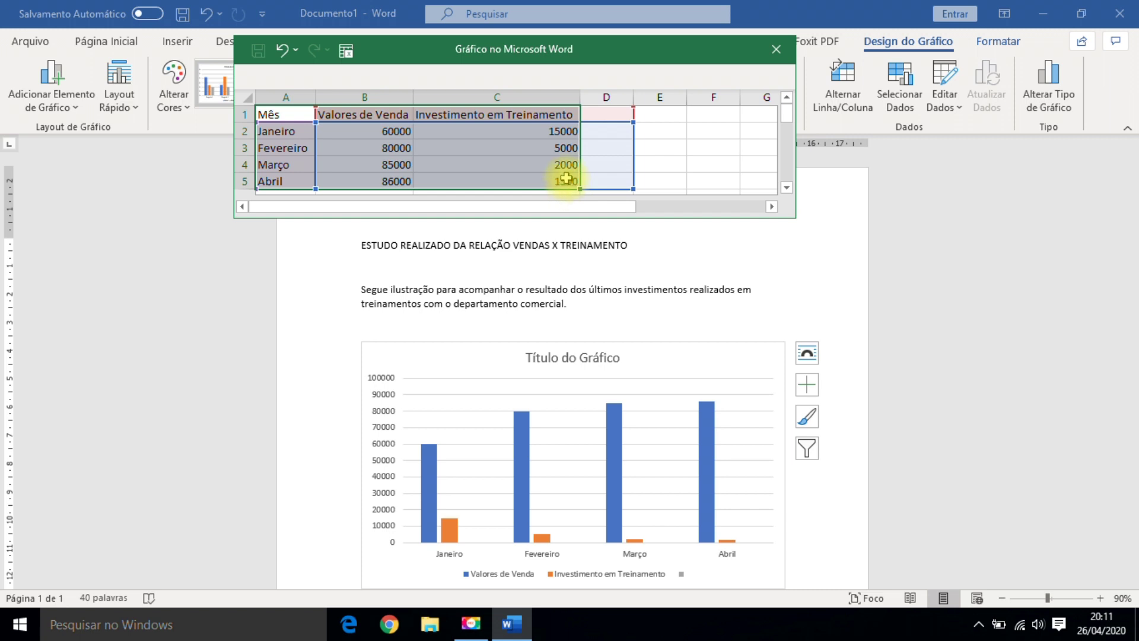
{"action": "left_click", "coordinate": [660, 146]}
{"action": "left_click_drag", "start_coordinate": [544, 111], "coordinate": [475, 158]}
{"action": "left_click_drag", "start_coordinate": [297, 109], "coordinate": [511, 147]}
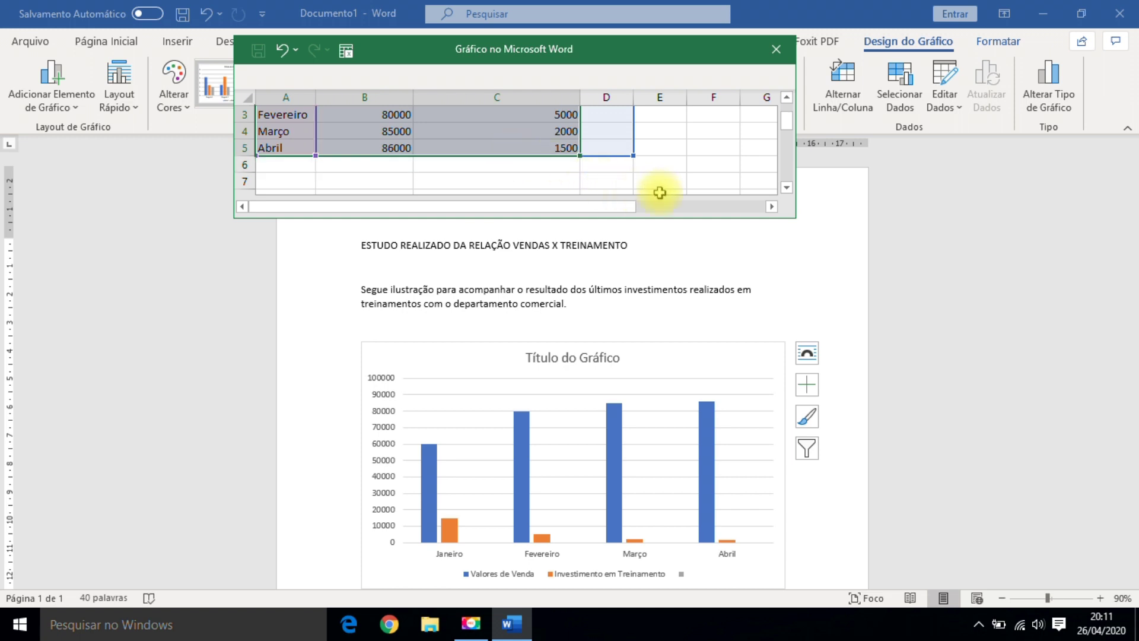
{"action": "scroll", "coordinate": [658, 190], "scroll_direction": "up", "scroll_amount": 1}
Close the data sheet and set the chart's source data range to A1:C5 of Planilha1, leaving out the empty series in column D.
{"action": "left_click", "coordinate": [776, 52]}
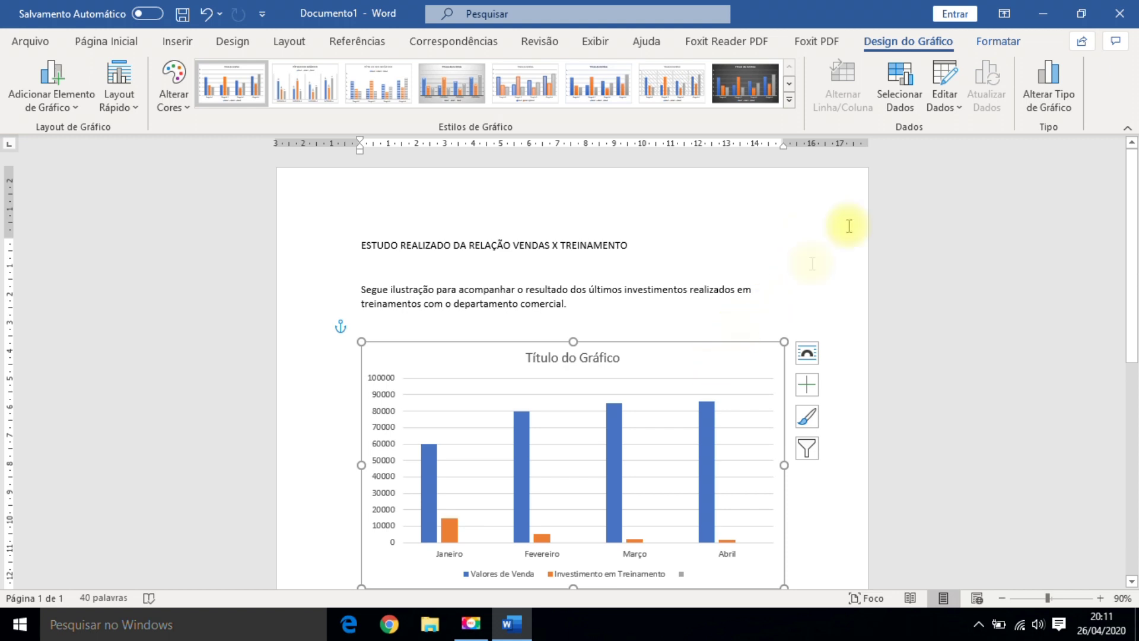
{"action": "left_click", "coordinate": [900, 80]}
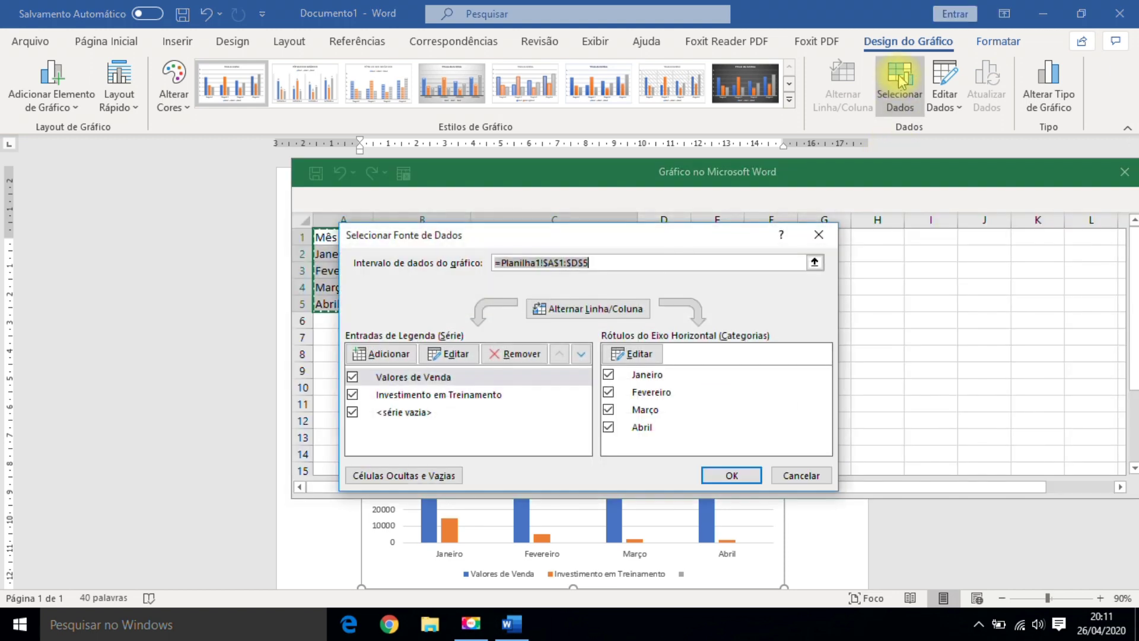
{"action": "left_click_drag", "start_coordinate": [692, 237], "coordinate": [586, 408]}
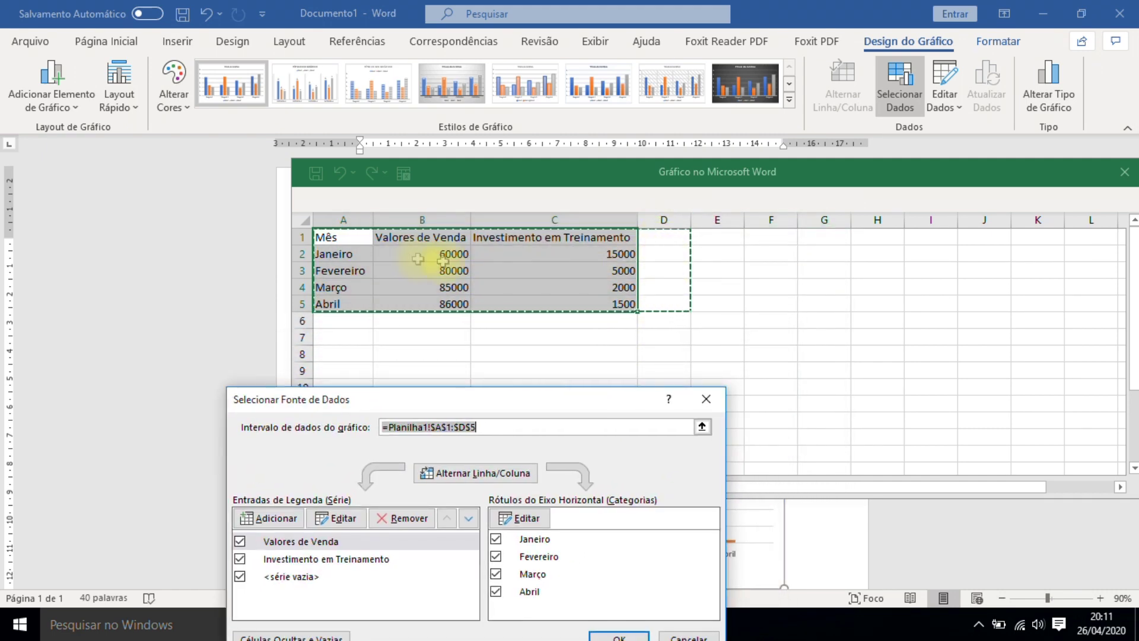
{"action": "left_click_drag", "start_coordinate": [341, 236], "coordinate": [561, 315]}
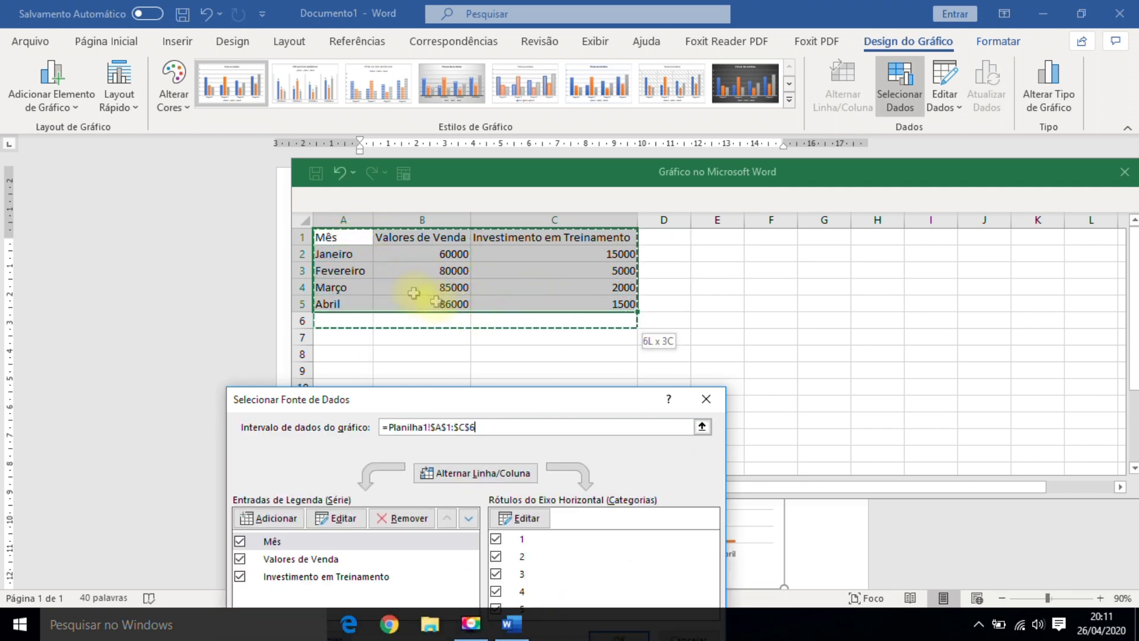
{"action": "left_click_drag", "start_coordinate": [343, 237], "coordinate": [547, 308]}
{"action": "left_click_drag", "start_coordinate": [579, 406], "coordinate": [548, 111]}
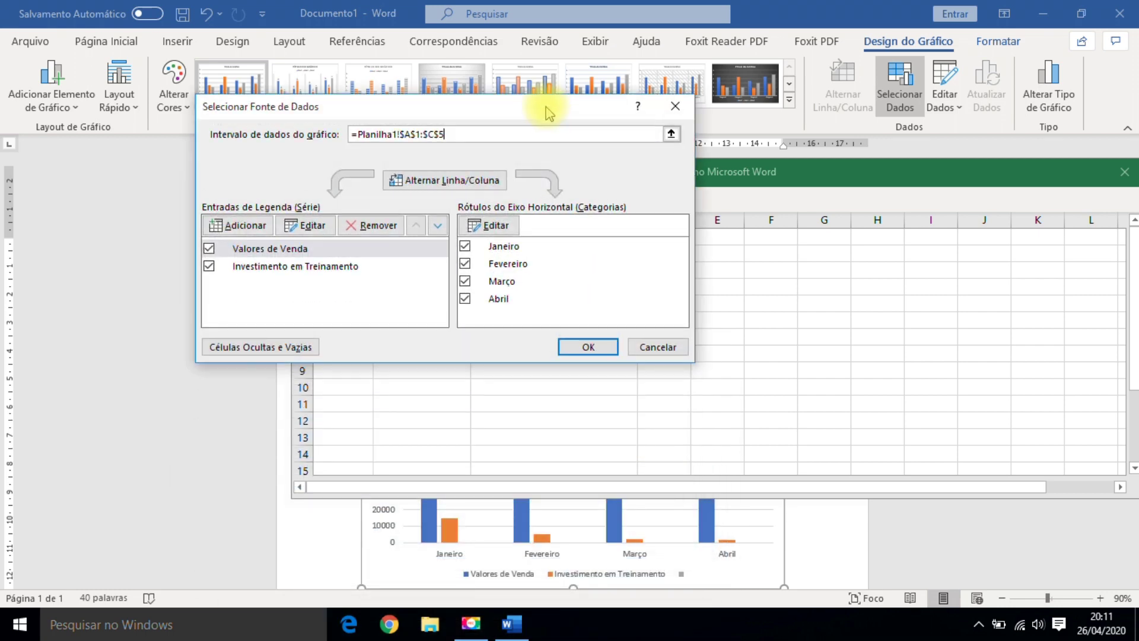
{"action": "left_click", "coordinate": [589, 346]}
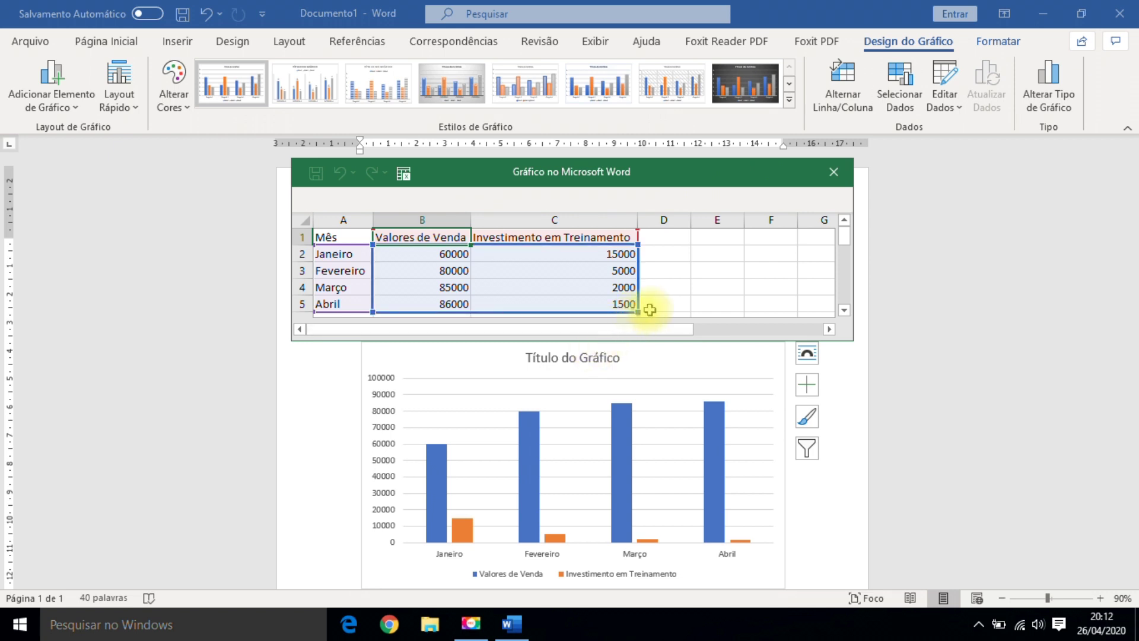
{"action": "scroll", "coordinate": [772, 291], "scroll_direction": "down", "scroll_amount": 2}
{"action": "scroll", "coordinate": [769, 296], "scroll_direction": "up", "scroll_amount": 2}
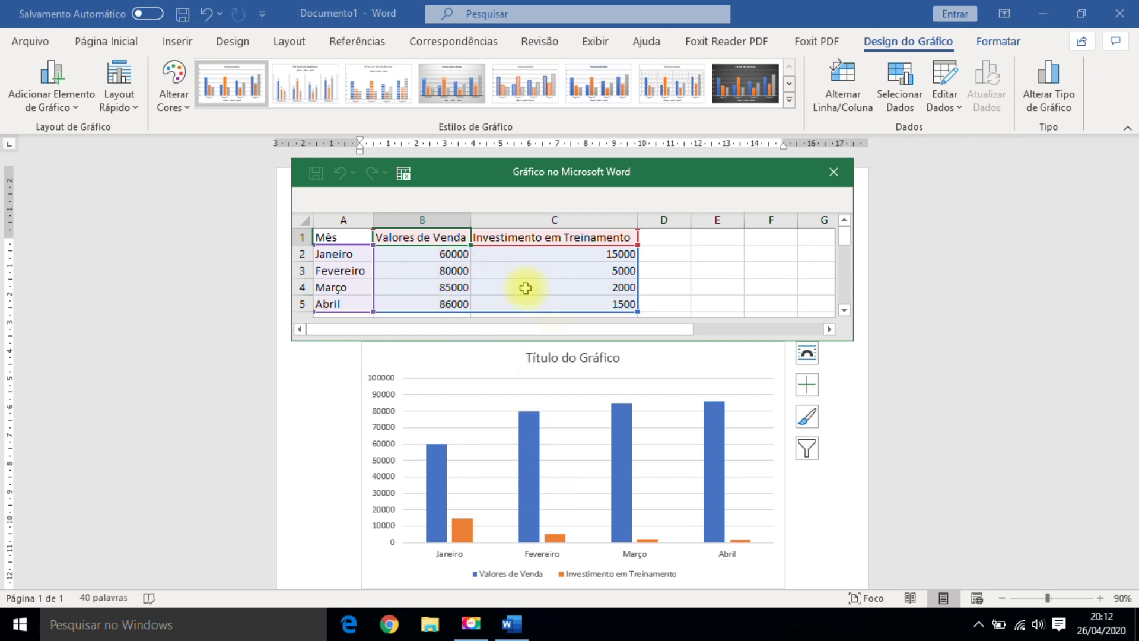
Close the chart's data sheet and replace the chart title with "Relação Treinamento x Vendas".
{"action": "left_click", "coordinate": [833, 172]}
{"action": "scroll", "coordinate": [693, 350], "scroll_direction": "down", "scroll_amount": 2}
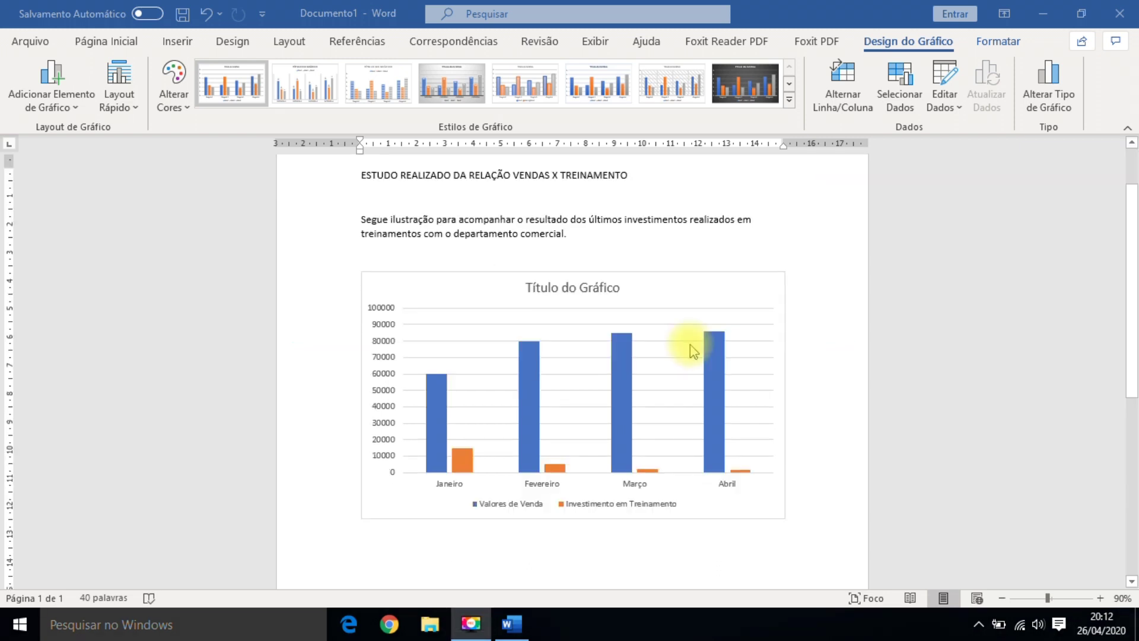
{"action": "left_click", "coordinate": [550, 290]}
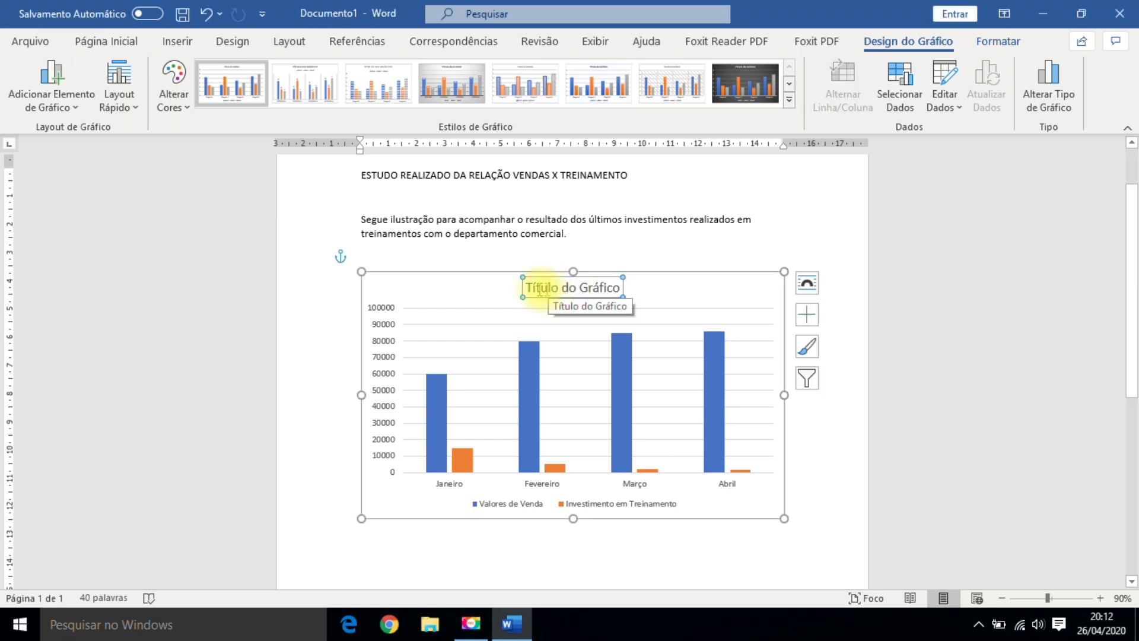
{"action": "left_click_drag", "start_coordinate": [528, 287], "coordinate": [622, 287]}
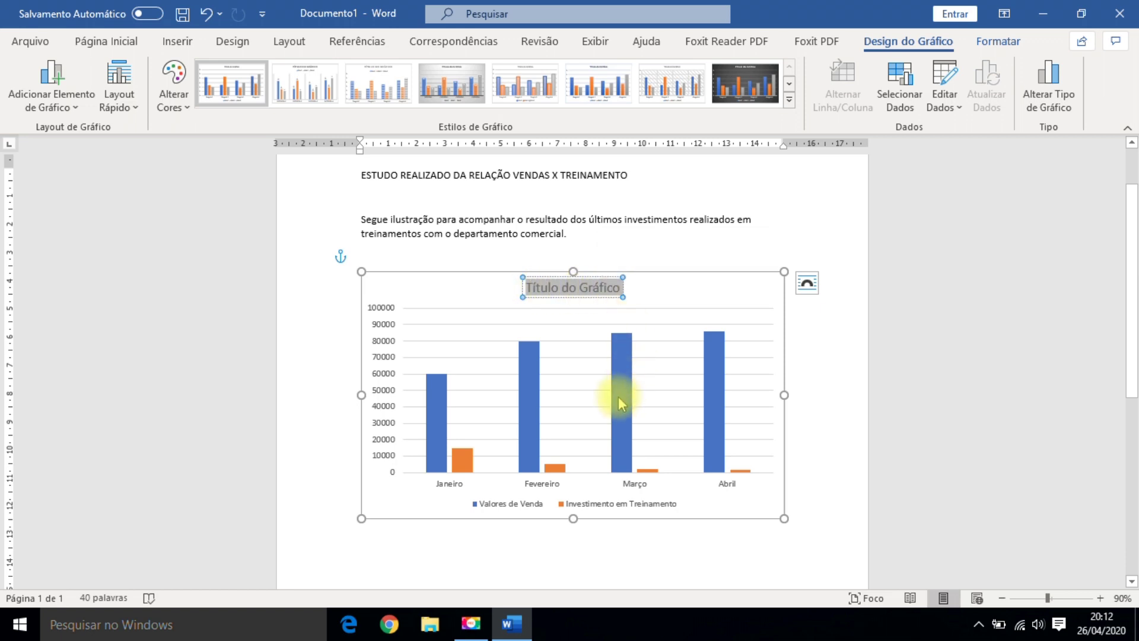
{"action": "mouse_move", "coordinate": [621, 404]}
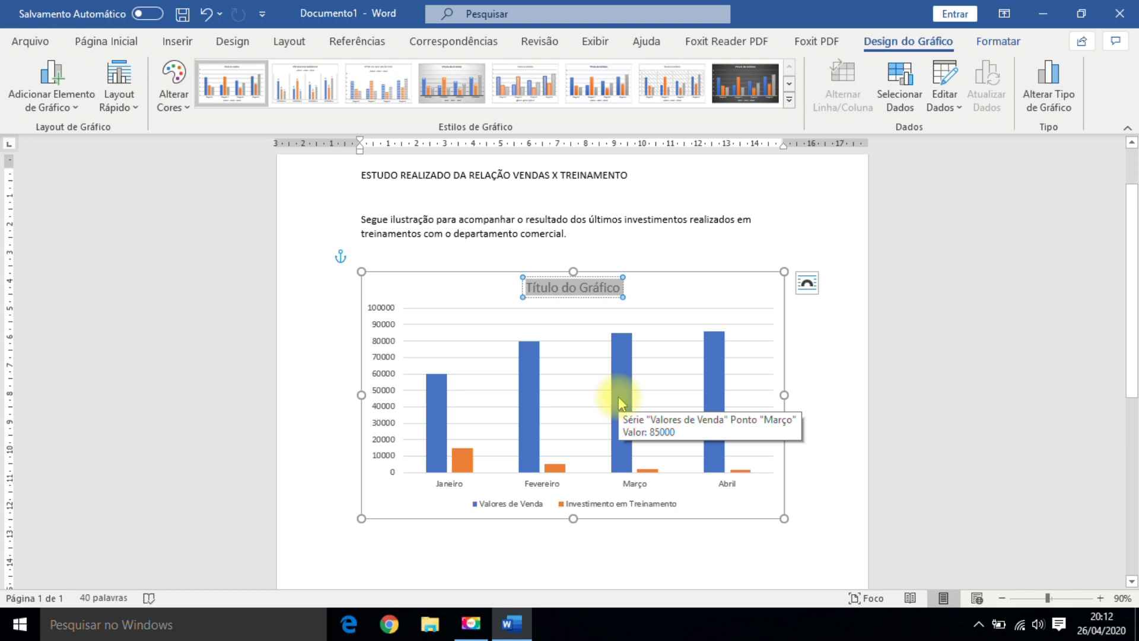
{"action": "type", "text": "Relação Treinamento x Vendas"}
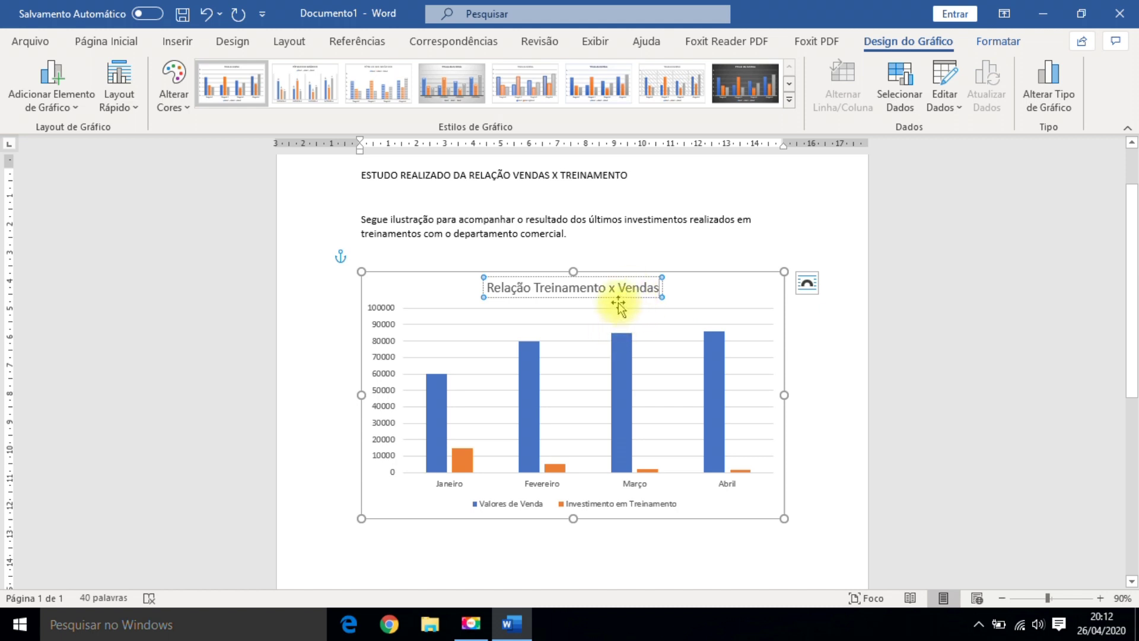
{"action": "mouse_move", "coordinate": [470, 467]}
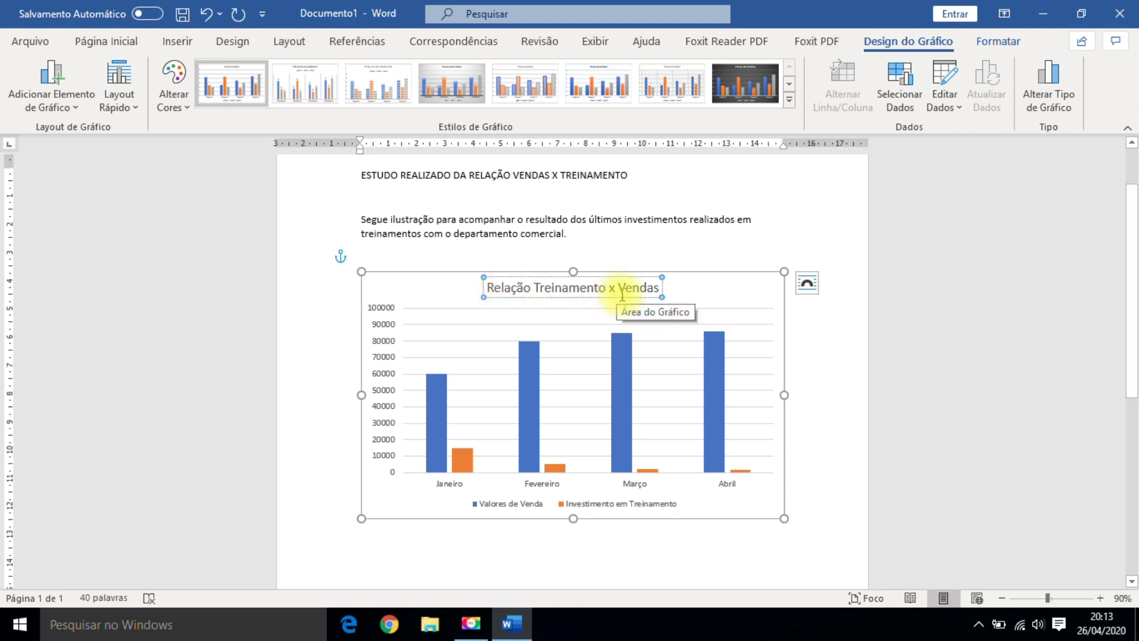
{"action": "left_click", "coordinate": [658, 556]}
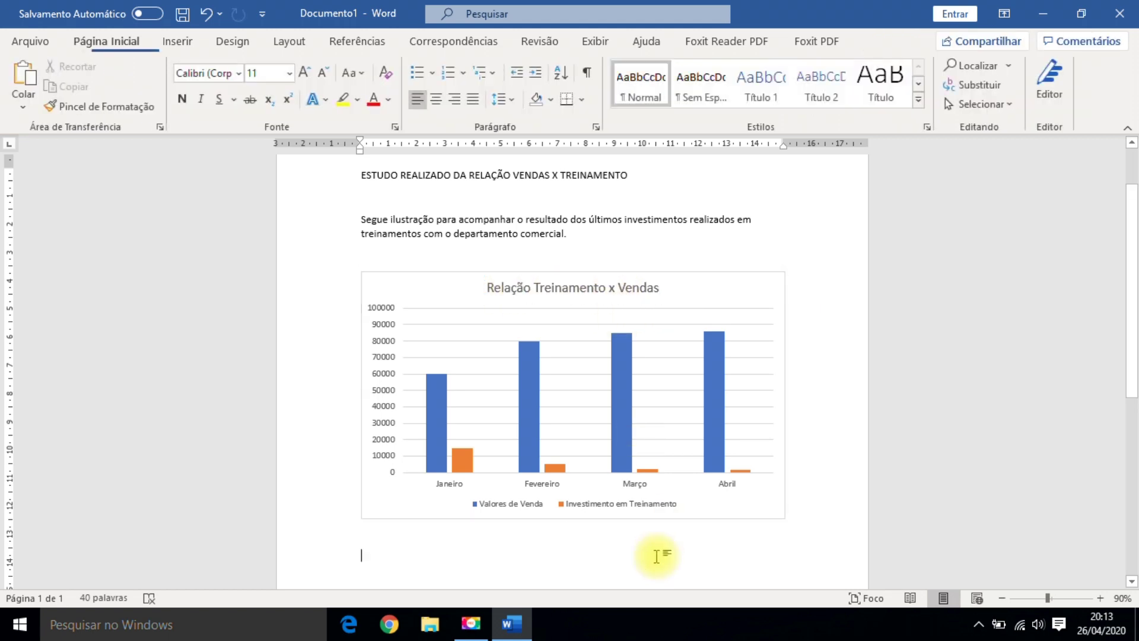
Preview the available chart styles and try the third one, with an all-caps title and the legend above the columns.
{"action": "left_click", "coordinate": [724, 276]}
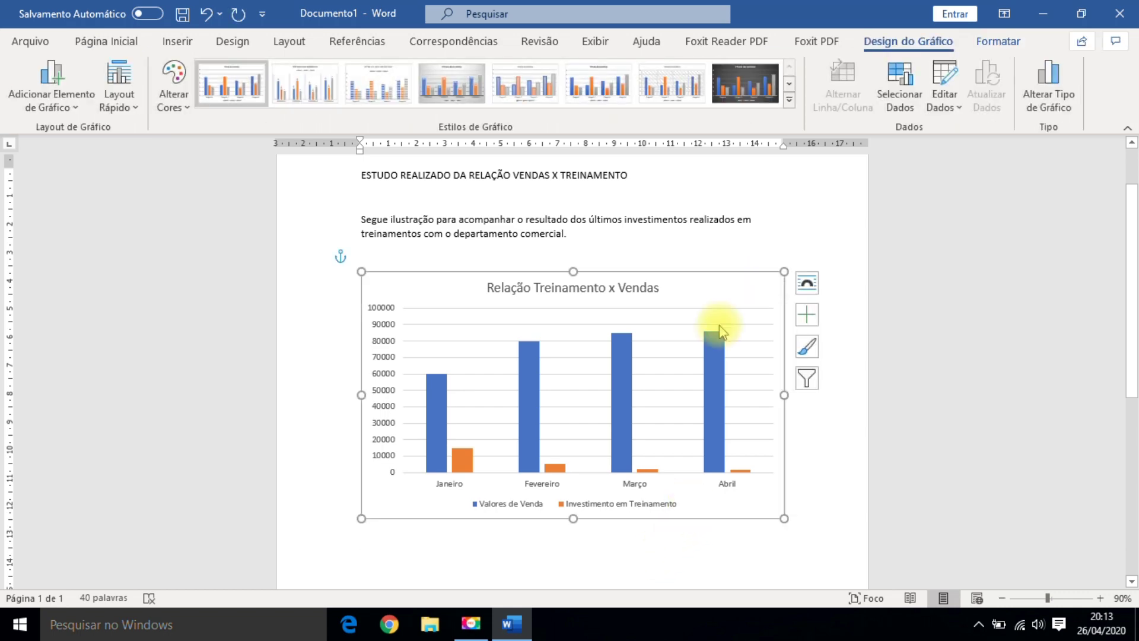
{"action": "scroll", "coordinate": [720, 325], "scroll_direction": "down", "scroll_amount": 4}
{"action": "scroll", "coordinate": [719, 326], "scroll_direction": "up", "scroll_amount": 4}
{"action": "scroll", "coordinate": [719, 323], "scroll_direction": "up", "scroll_amount": 3}
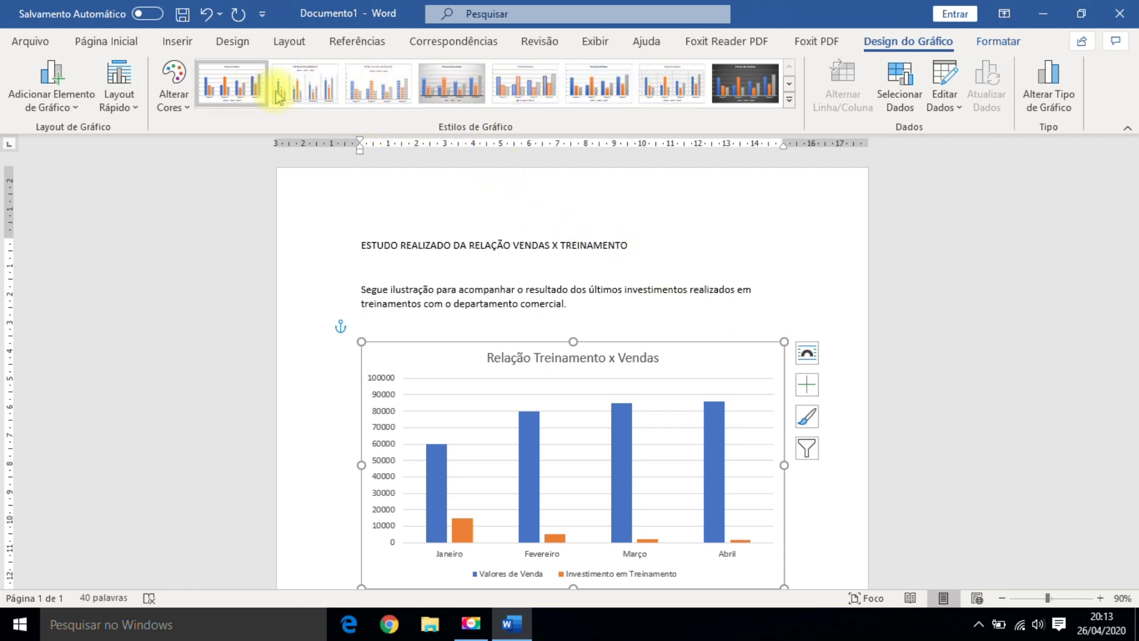
{"action": "left_click", "coordinate": [789, 101]}
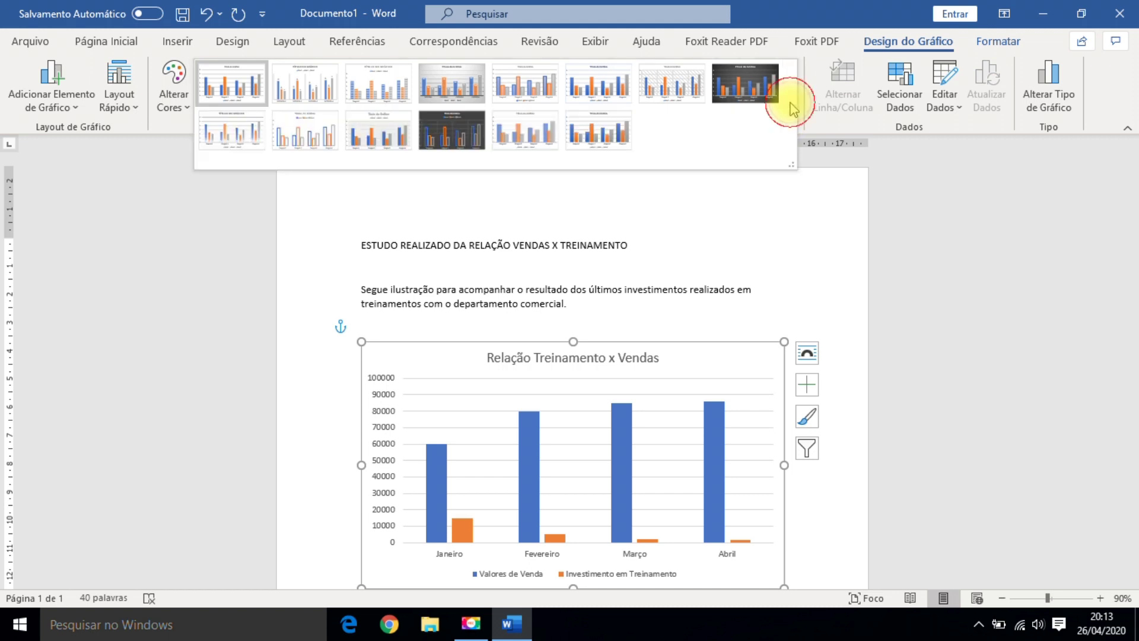
{"action": "left_click", "coordinate": [814, 117]}
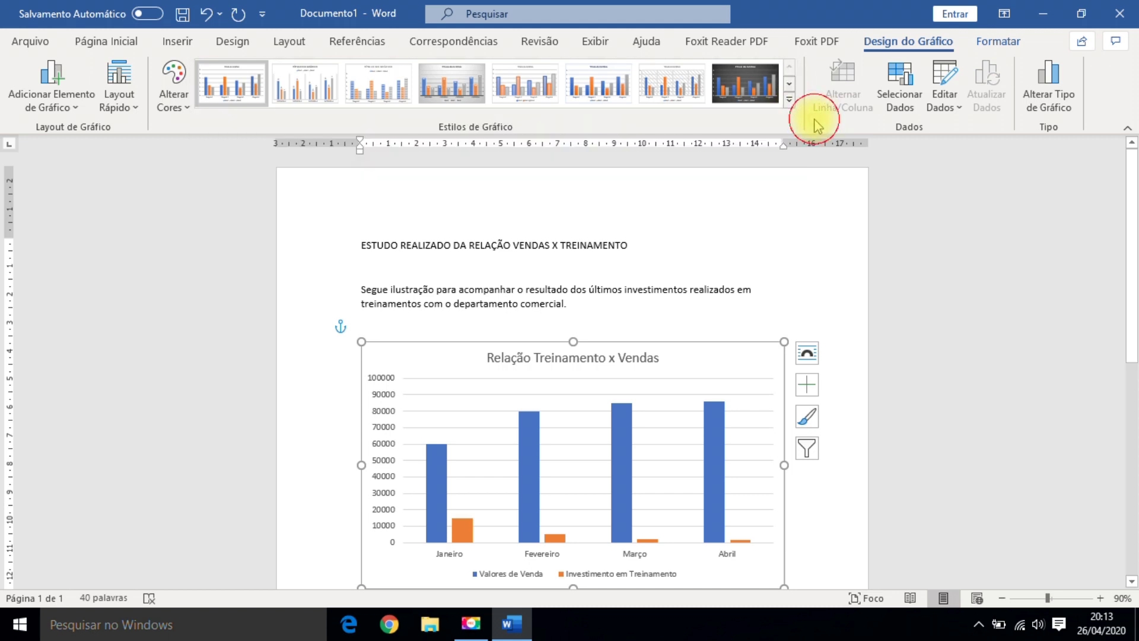
{"action": "left_click", "coordinate": [791, 105]}
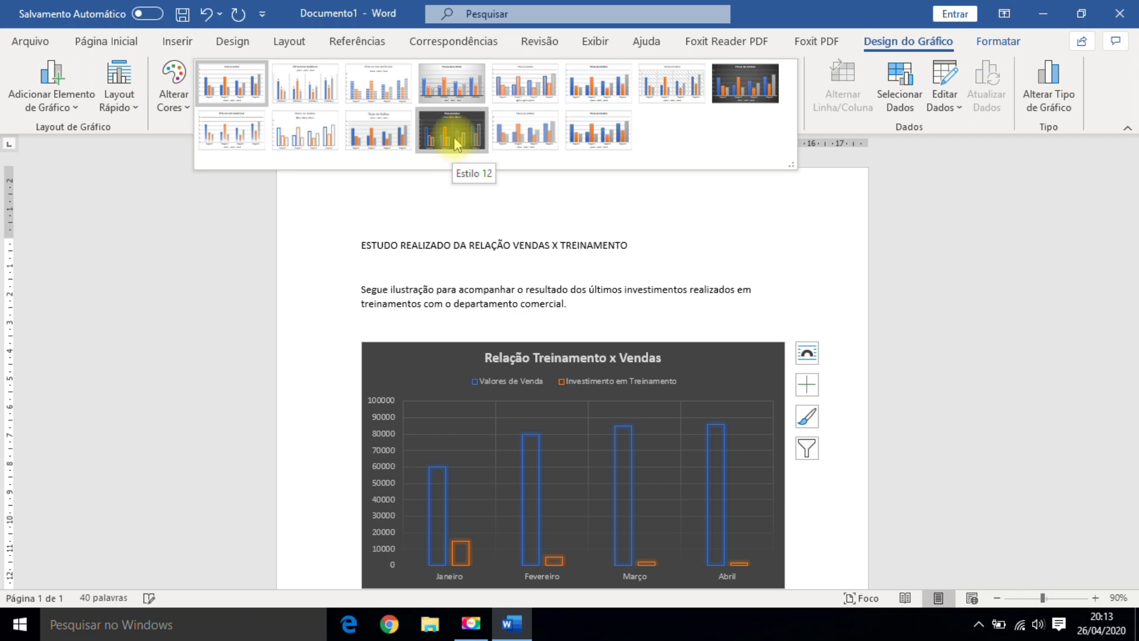
{"action": "left_click", "coordinate": [386, 98]}
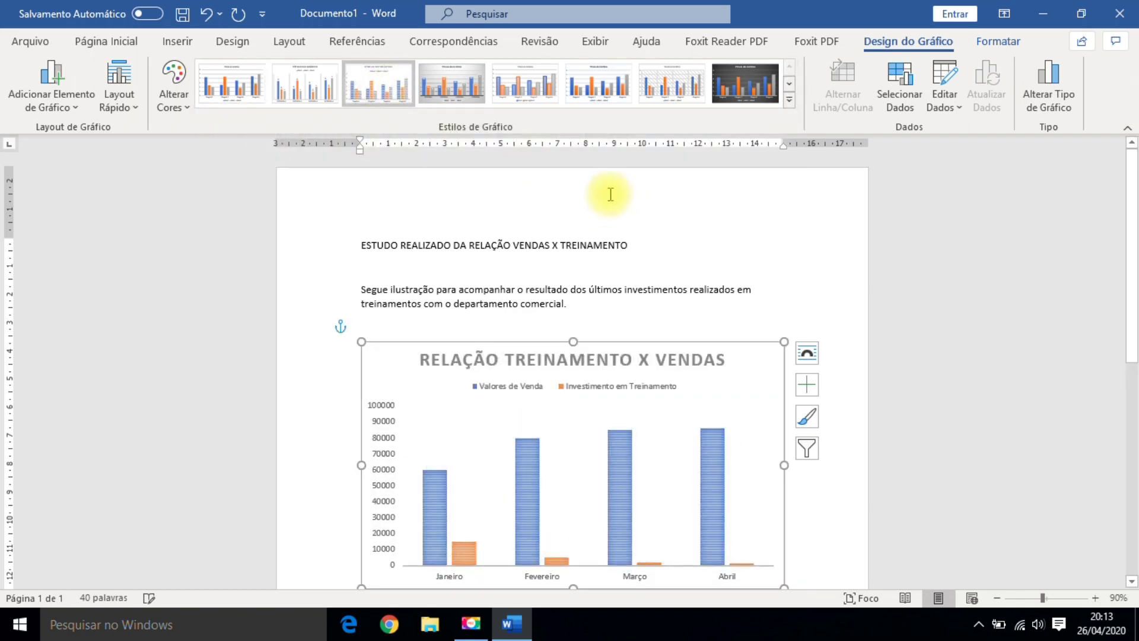
{"action": "scroll", "coordinate": [612, 195], "scroll_direction": "down", "scroll_amount": 3}
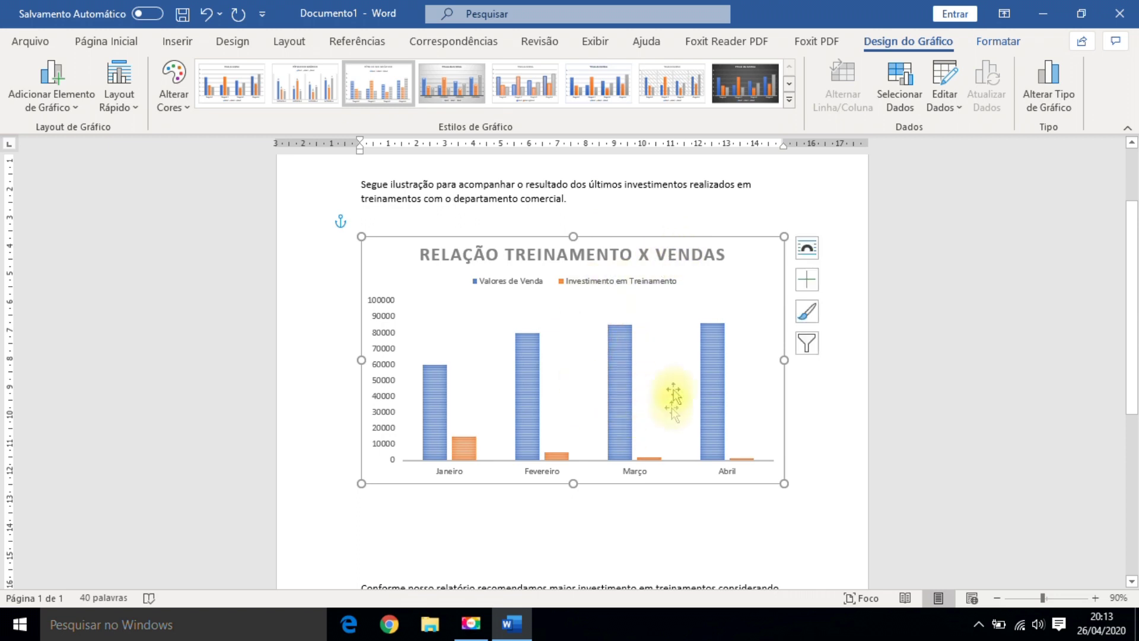
Apply the chart style Estilo 14 to the column chart.
{"action": "scroll", "coordinate": [593, 356], "scroll_direction": "up", "scroll_amount": 3}
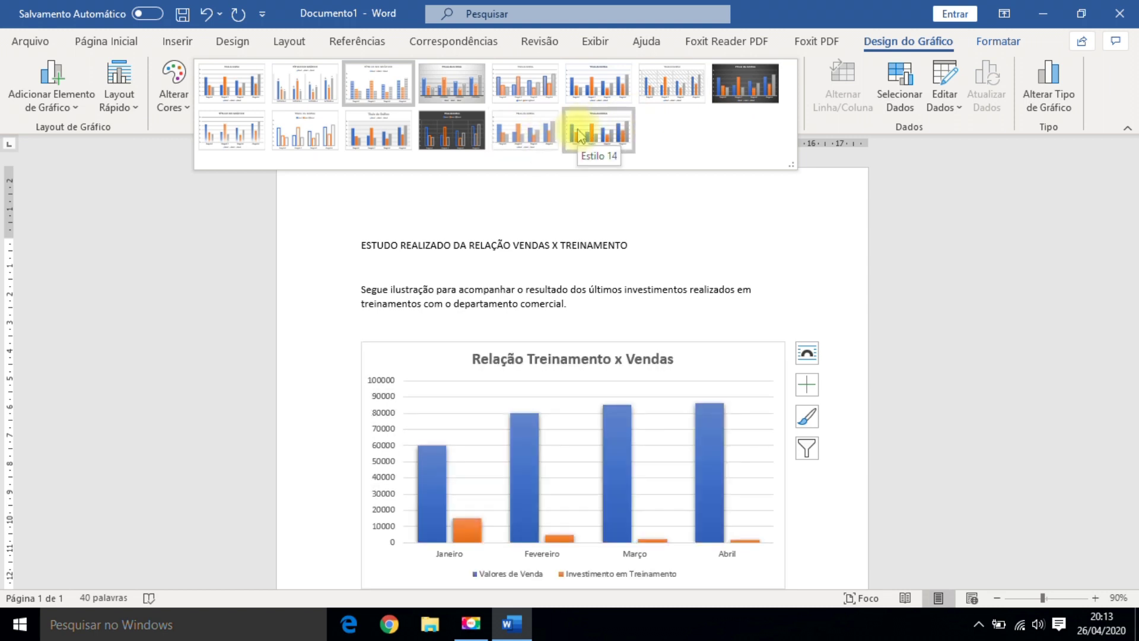
{"action": "left_click", "coordinate": [583, 135]}
{"action": "scroll", "coordinate": [697, 221], "scroll_direction": "down", "scroll_amount": 3}
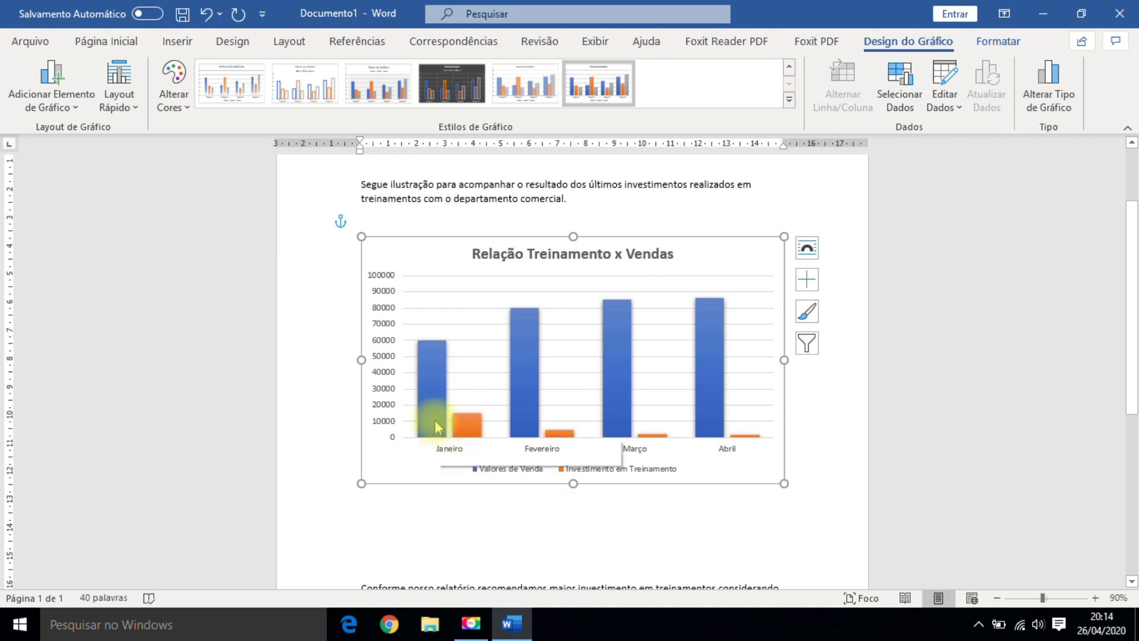
{"action": "mouse_move", "coordinate": [433, 343]}
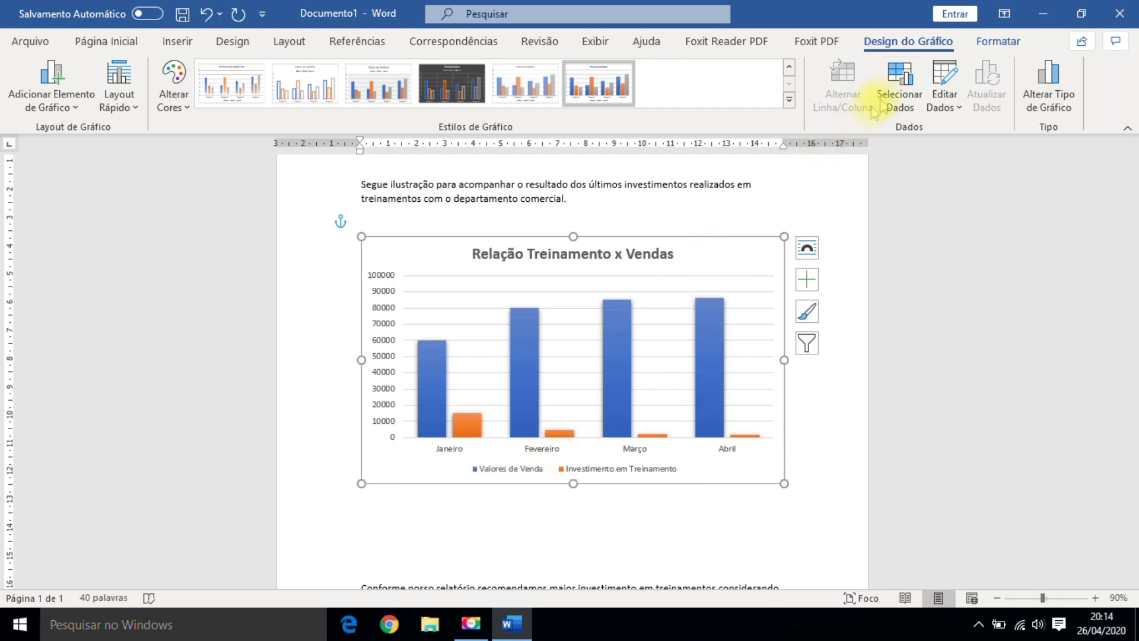
Switch rows and columns in the chart's data source so the months become the series, and close the data sheet.
{"action": "left_click", "coordinate": [903, 87]}
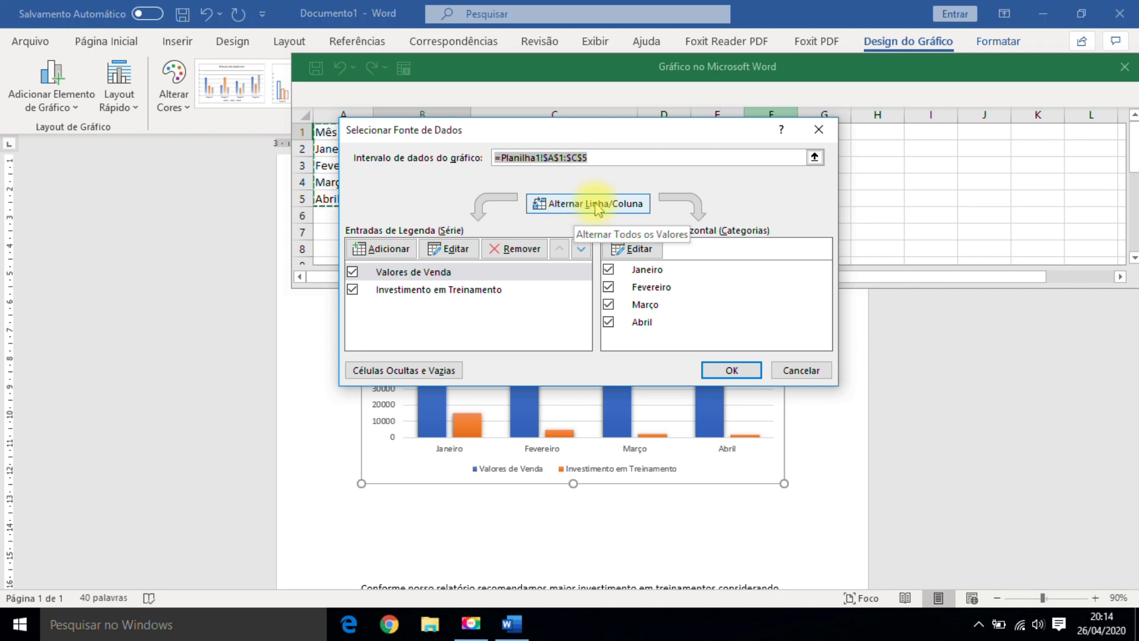
{"action": "left_click", "coordinate": [587, 205]}
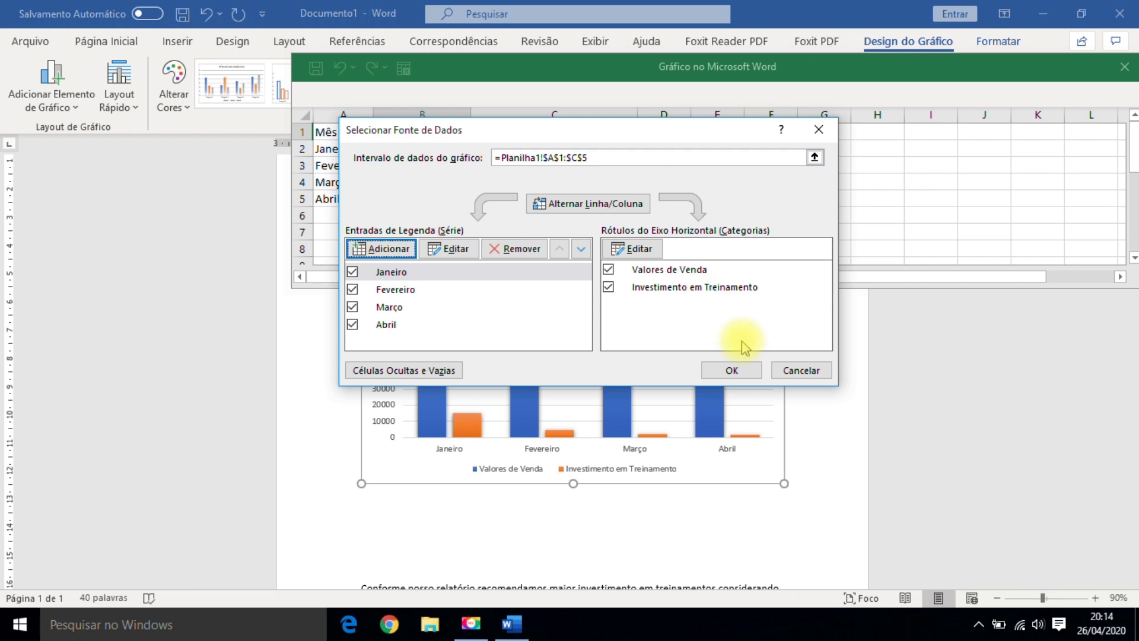
{"action": "left_click", "coordinate": [733, 370]}
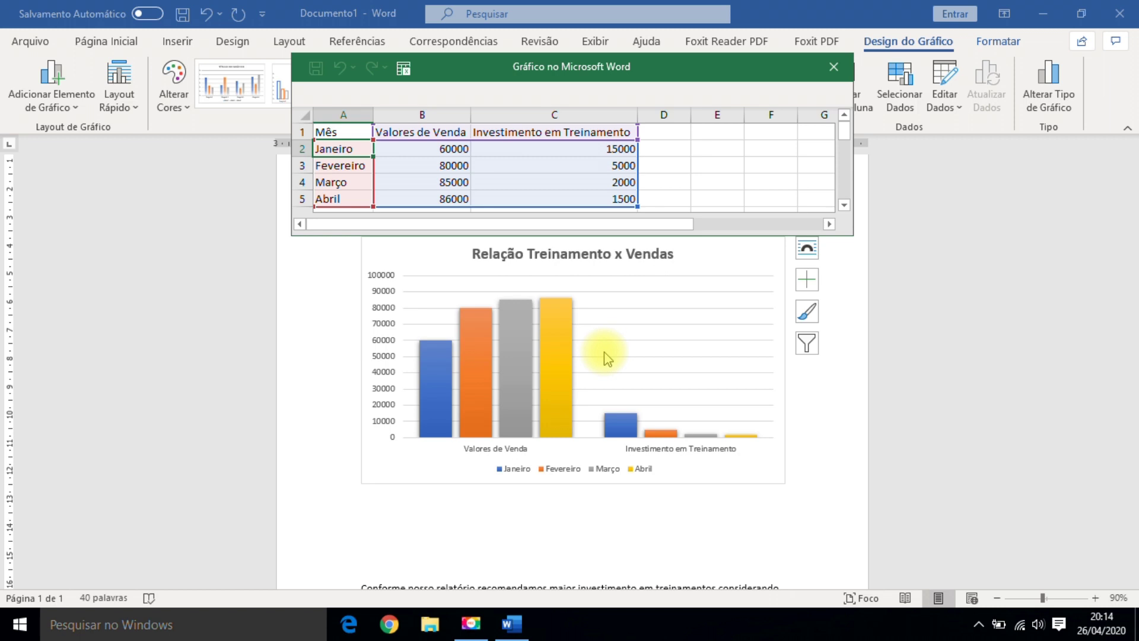
{"action": "left_click", "coordinate": [841, 69]}
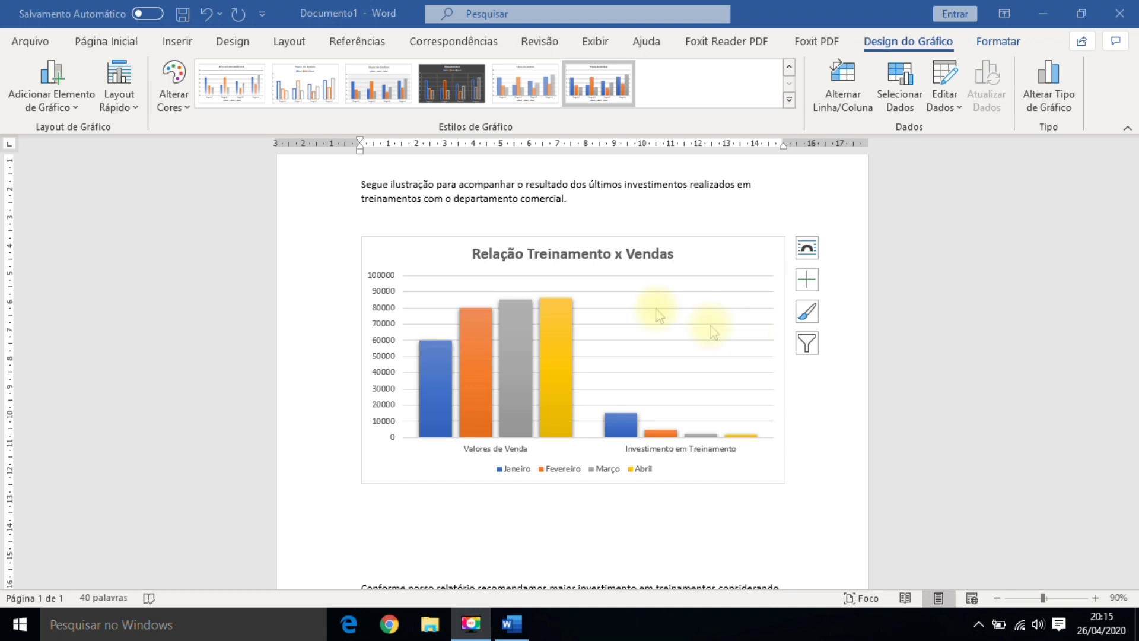
Switch the data source's rows and columns back so the months are the horizontal axis categories, and close the data sheet.
{"action": "left_click", "coordinate": [898, 86]}
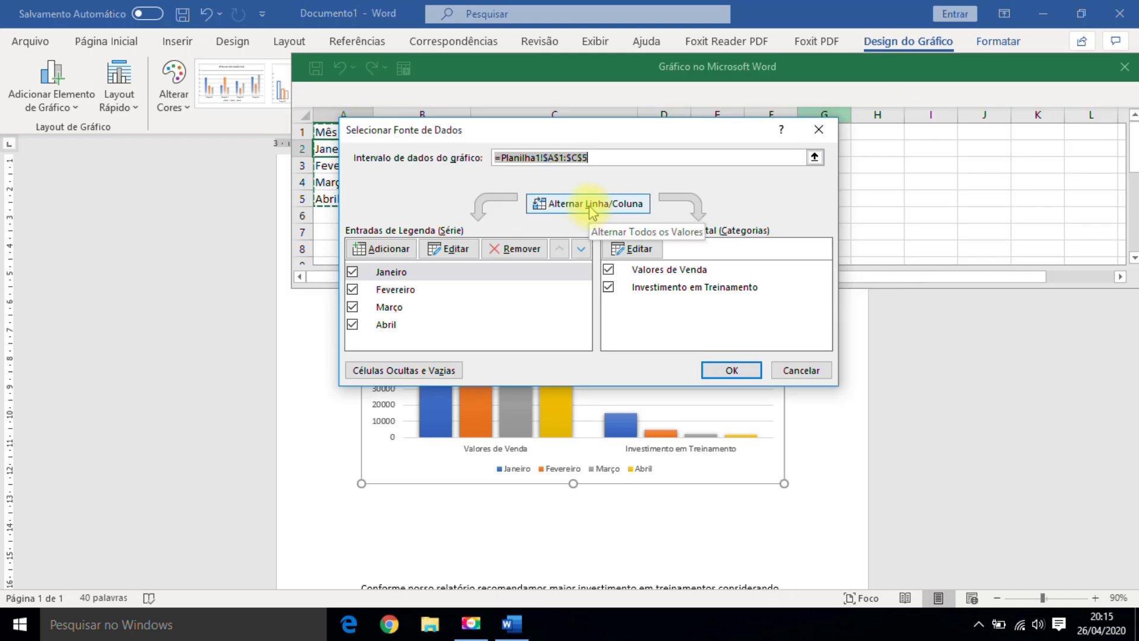
{"action": "left_click", "coordinate": [592, 209]}
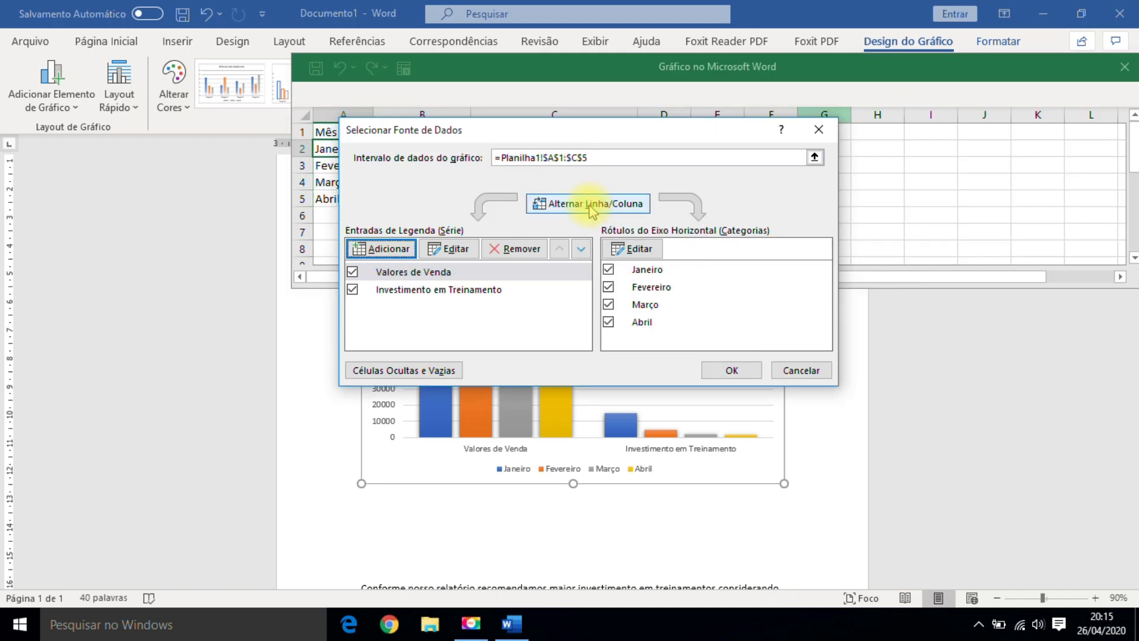
{"action": "left_click", "coordinate": [734, 369]}
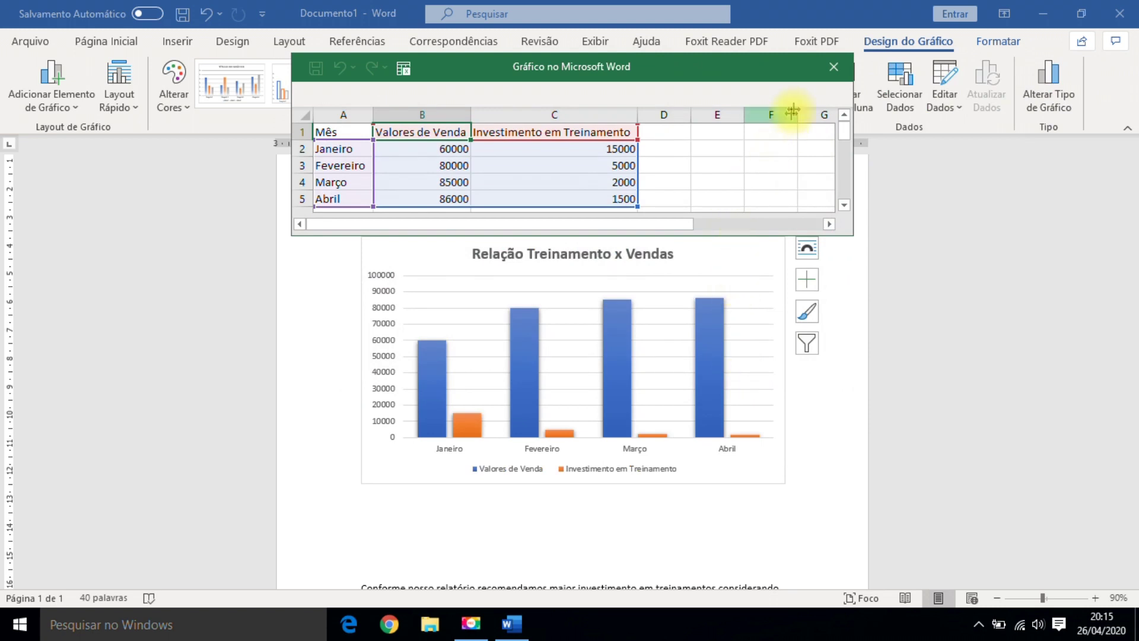
{"action": "left_click", "coordinate": [834, 67]}
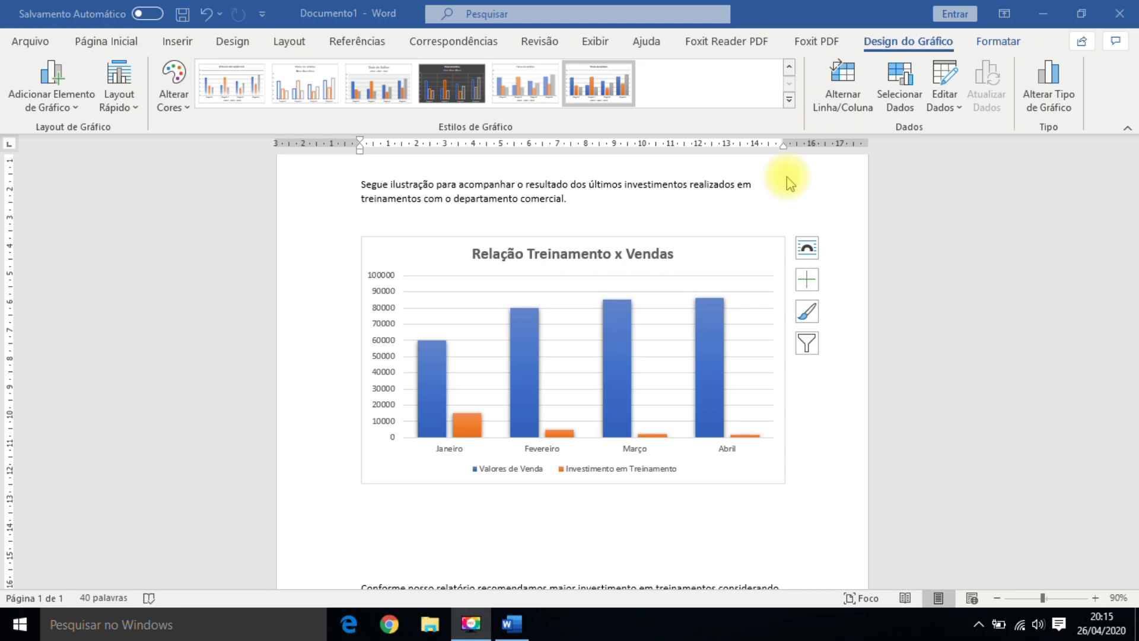
{"action": "left_click", "coordinate": [729, 250]}
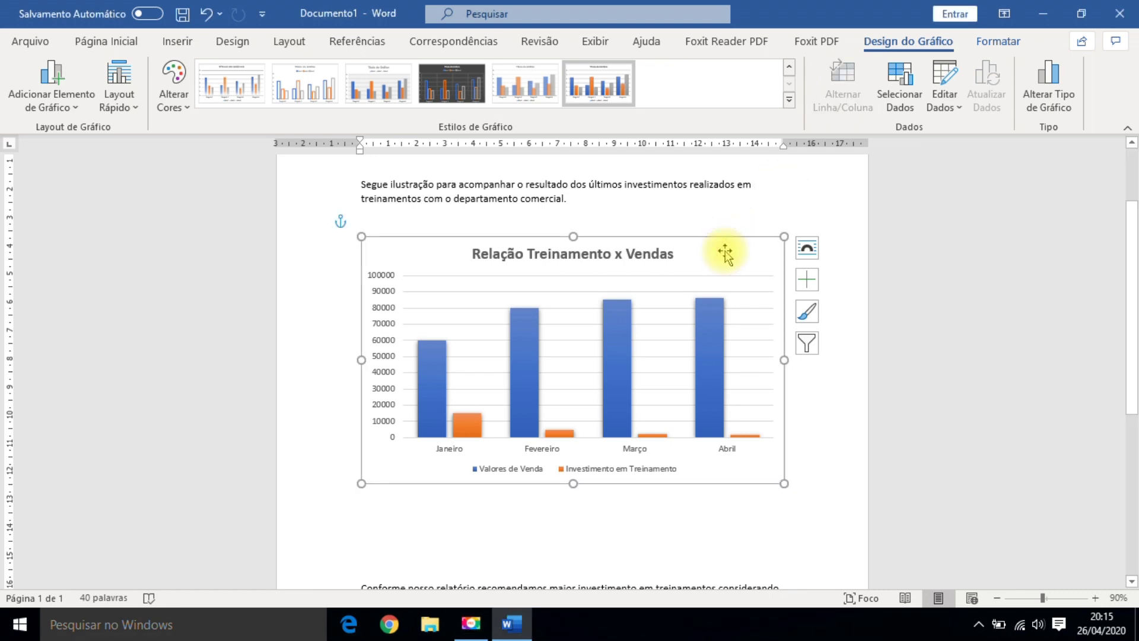
{"action": "left_click", "coordinate": [185, 109]}
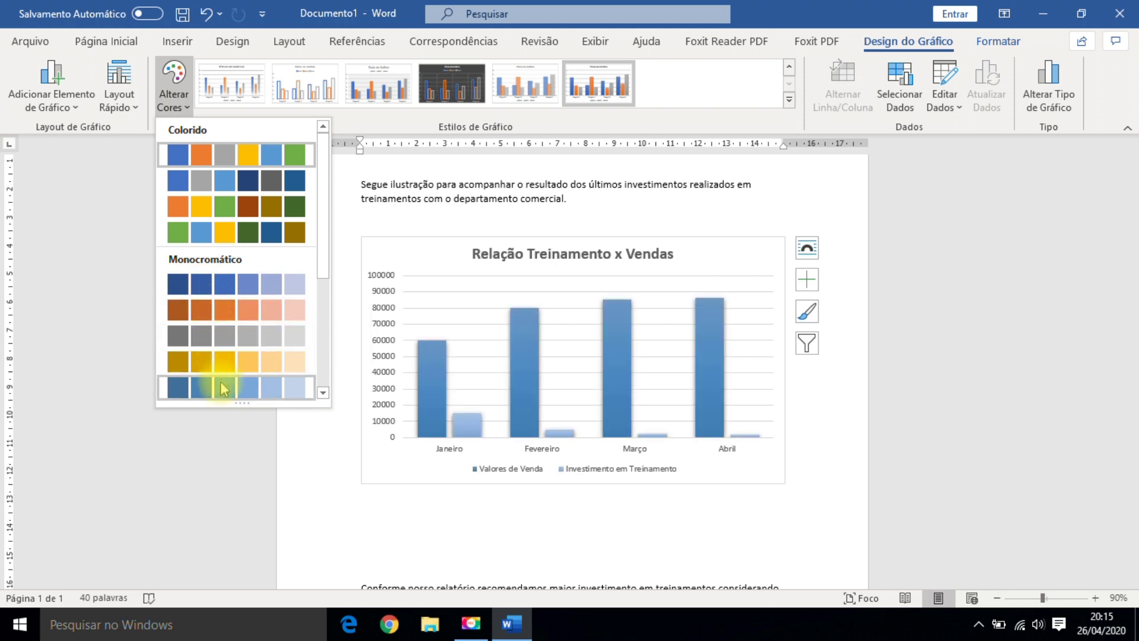
{"action": "left_click", "coordinate": [820, 208]}
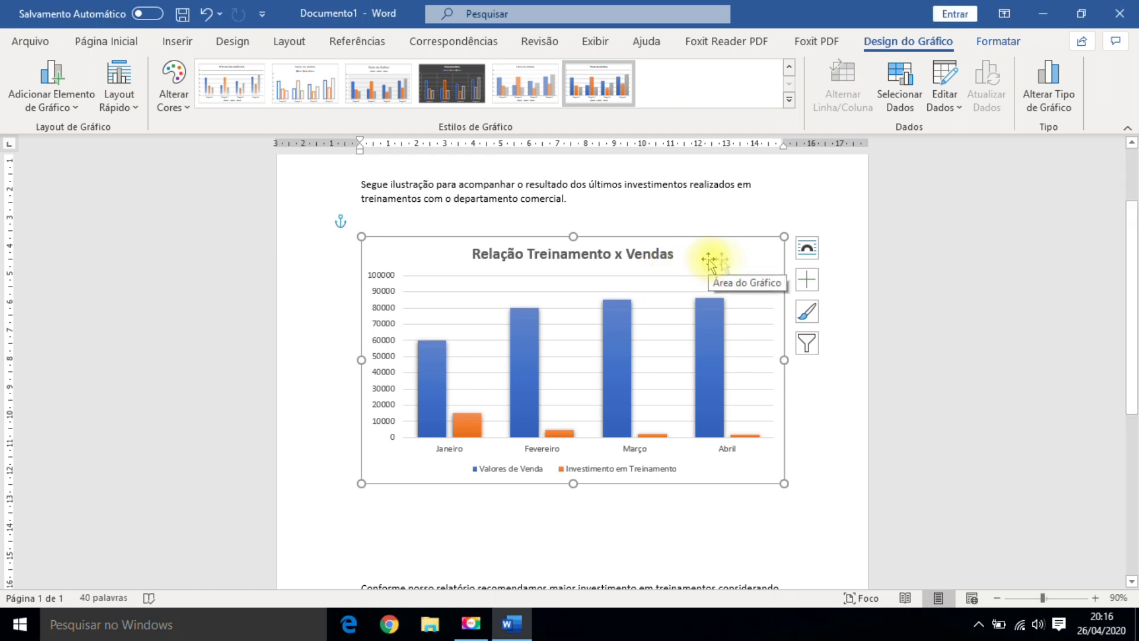
Change the Fevereiro training investment in cell C3 of the chart data to 6000, and close the data sheet.
{"action": "left_click", "coordinate": [943, 89]}
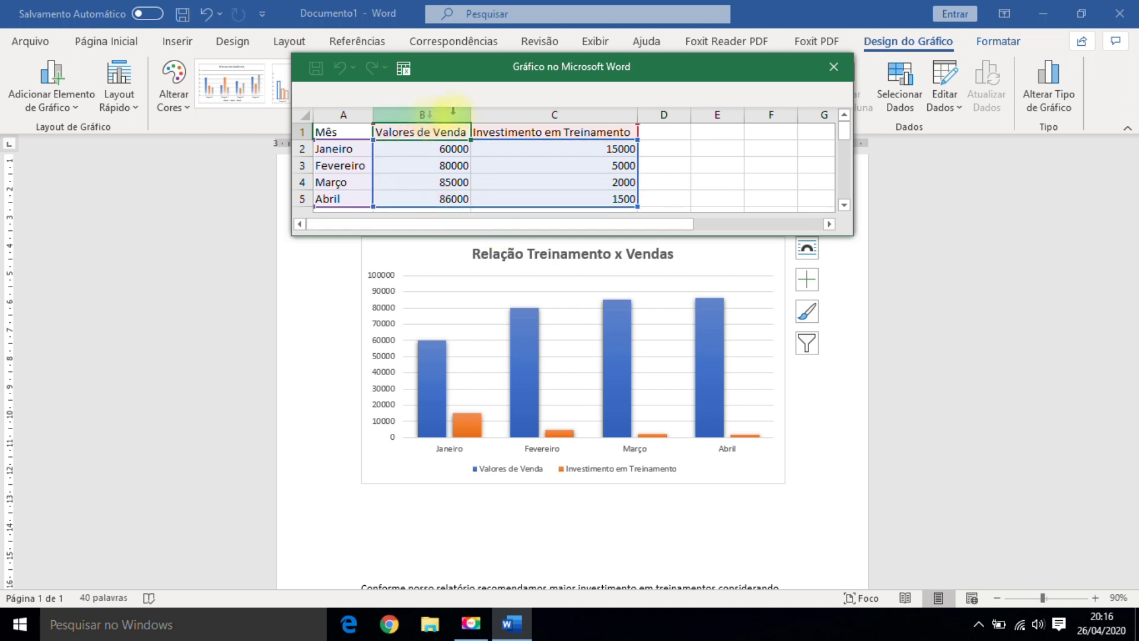
{"action": "left_click", "coordinate": [597, 166]}
{"action": "type", "text": "6"}
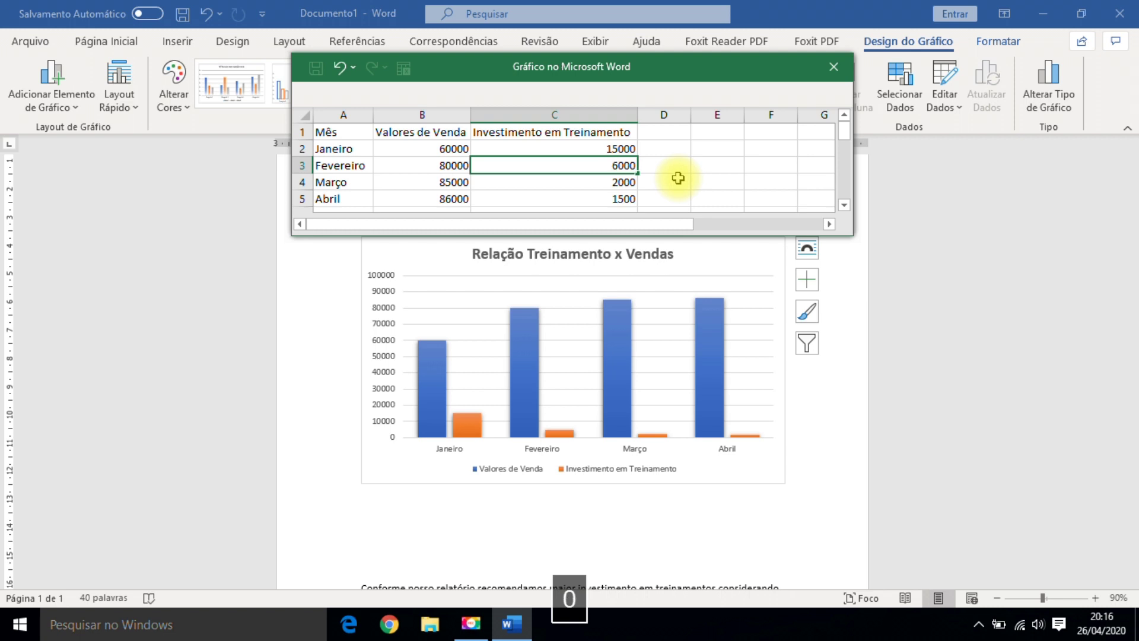
{"action": "key", "text": "Return"}
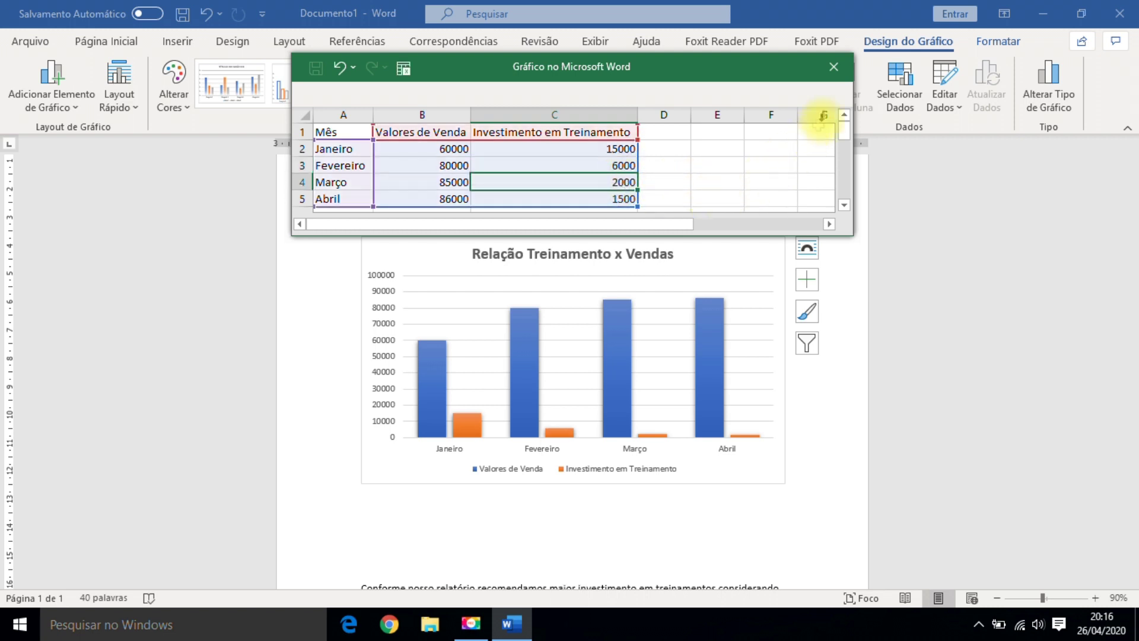
{"action": "left_click", "coordinate": [833, 67]}
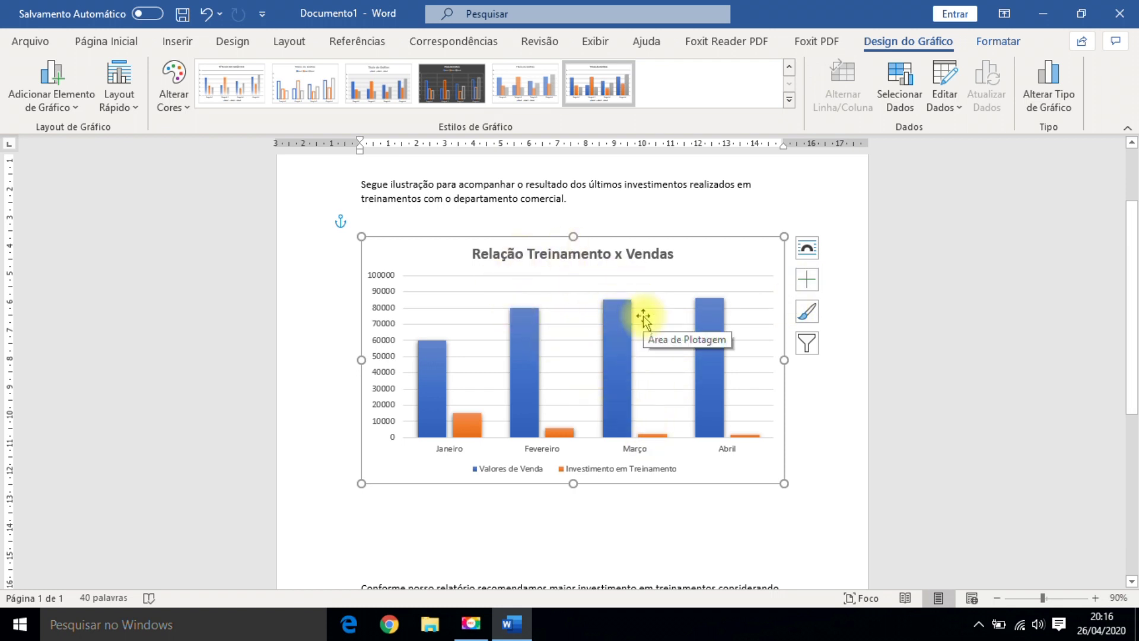
{"action": "left_click", "coordinate": [809, 386]}
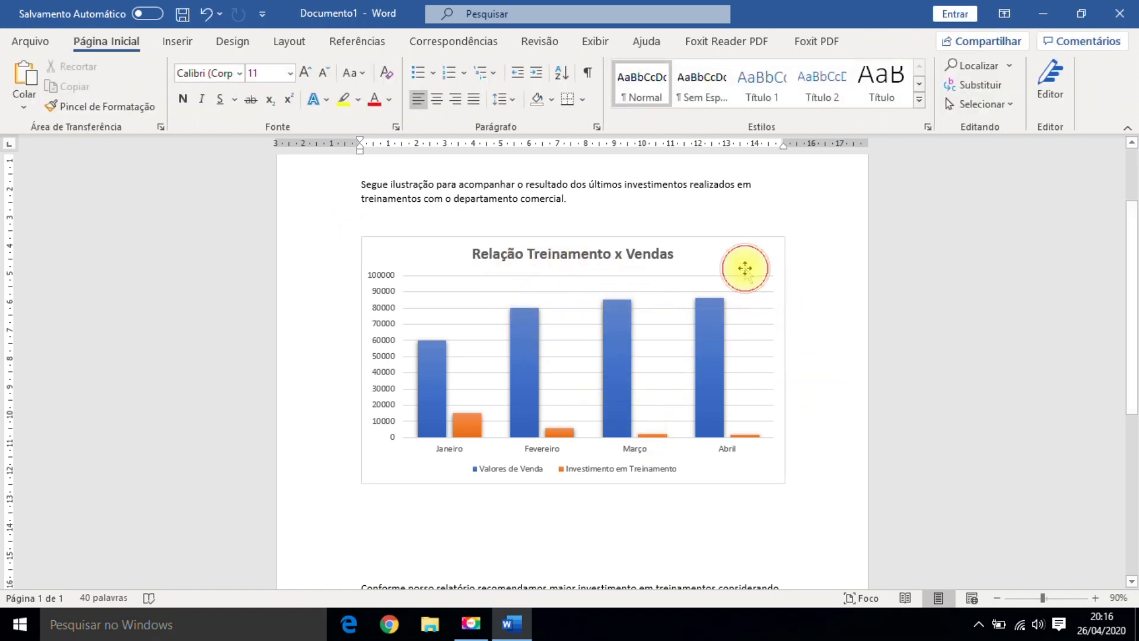
Try 90000 as the Fevereiro training investment in cell C3 of the chart data, undo it, and close the data sheet.
{"action": "left_click", "coordinate": [743, 271]}
{"action": "left_click", "coordinate": [945, 80]}
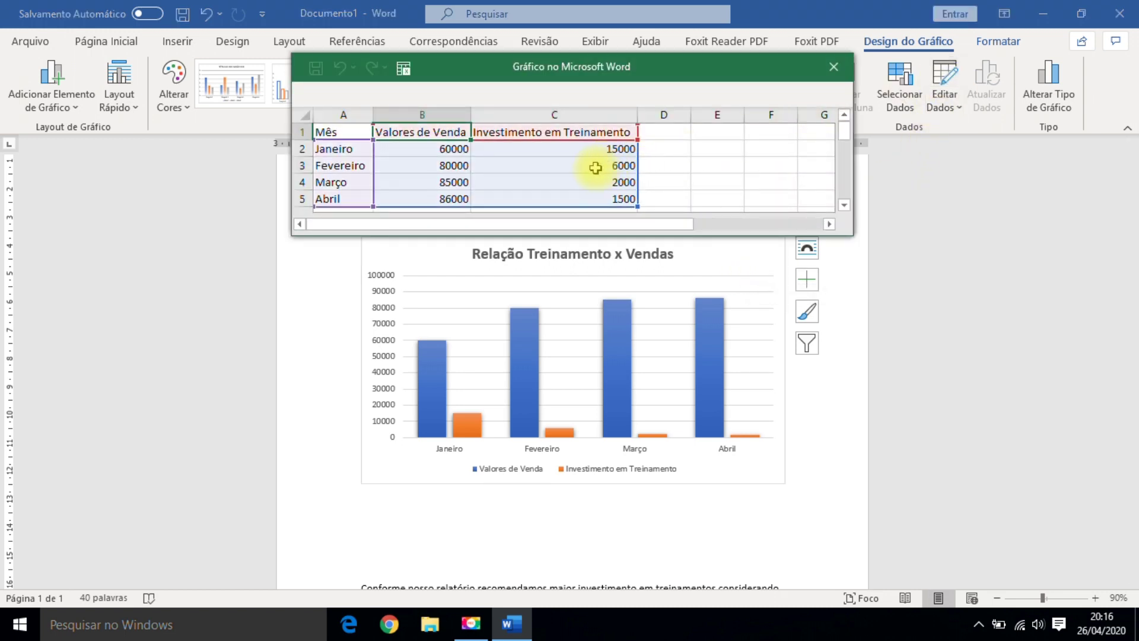
{"action": "left_click", "coordinate": [595, 168]}
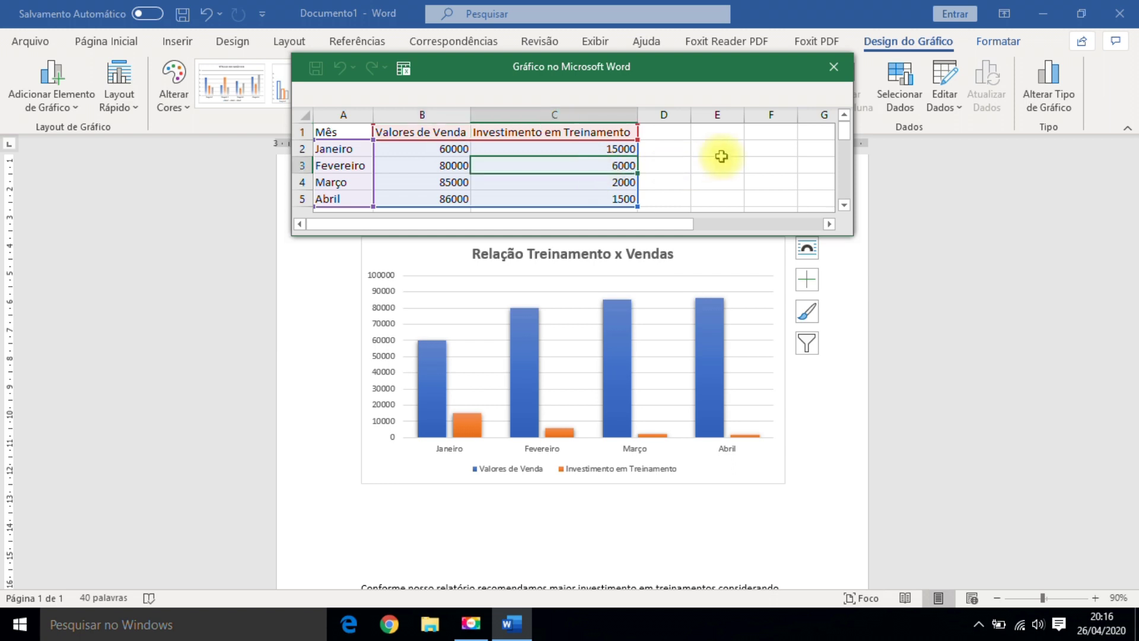
{"action": "type", "text": "90"}
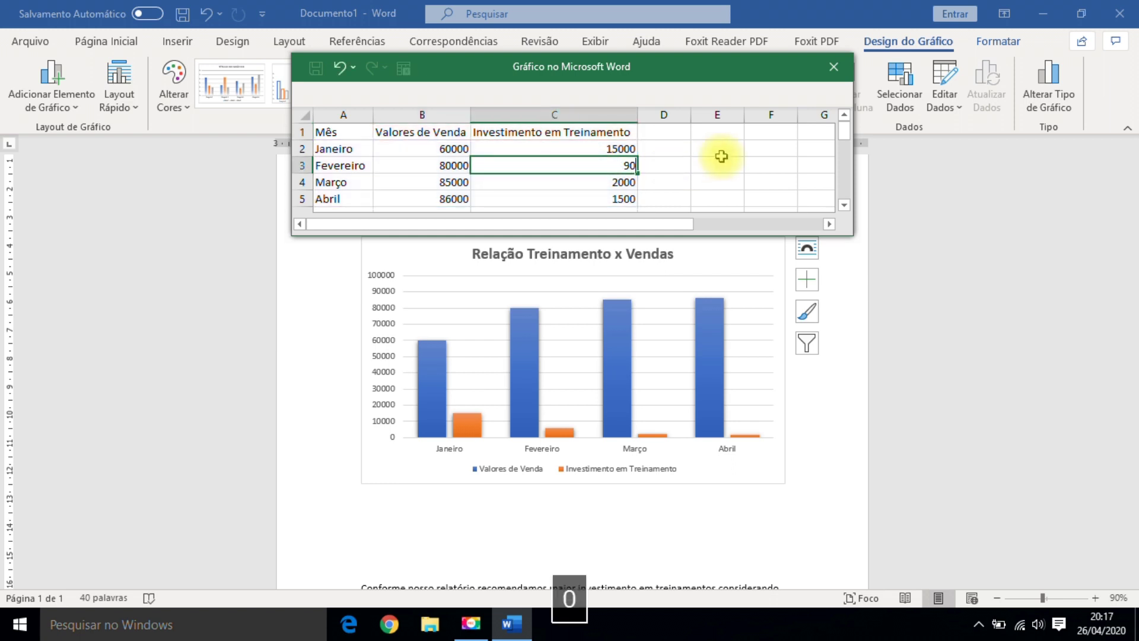
{"action": "type", "text": "000"}
{"action": "left_click", "coordinate": [623, 165]}
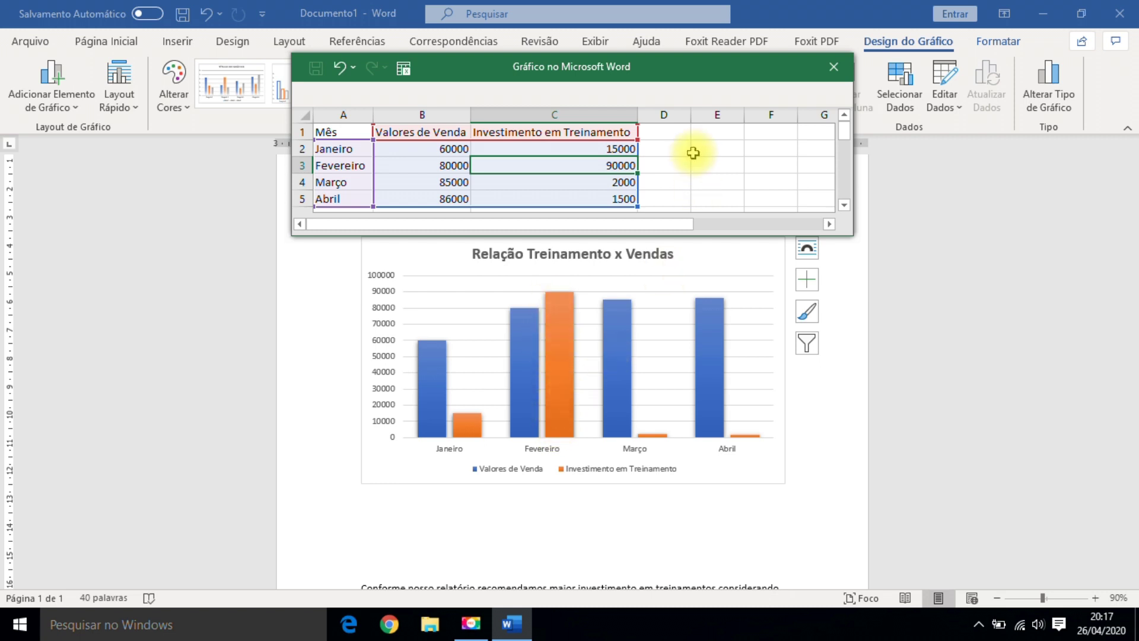
{"action": "key", "text": "ctrl+z"}
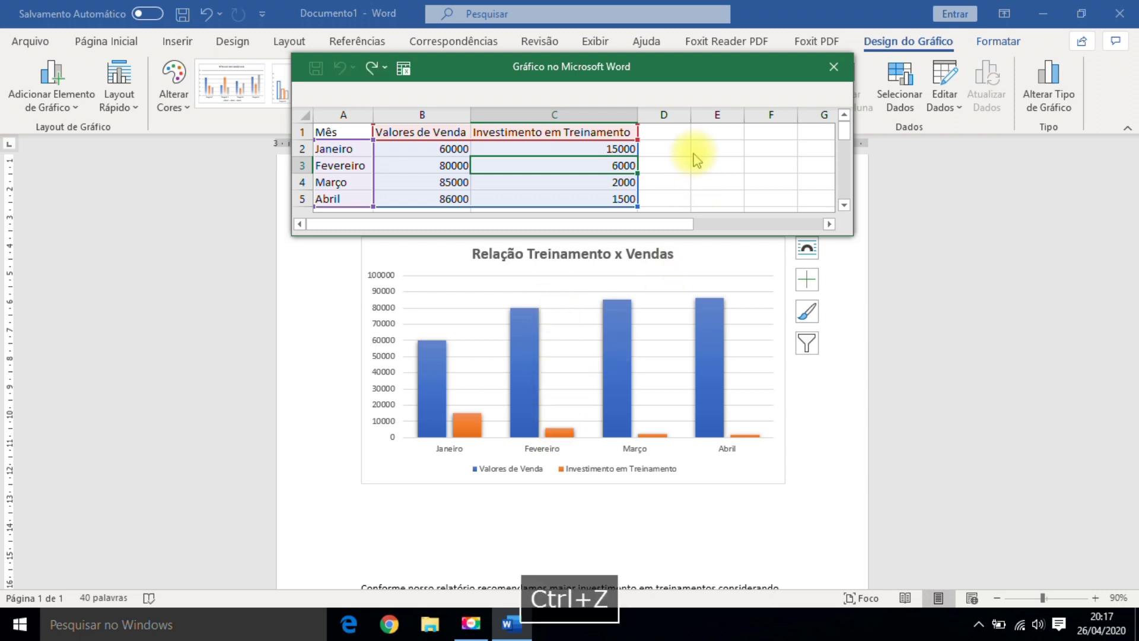
{"action": "left_click", "coordinate": [833, 66]}
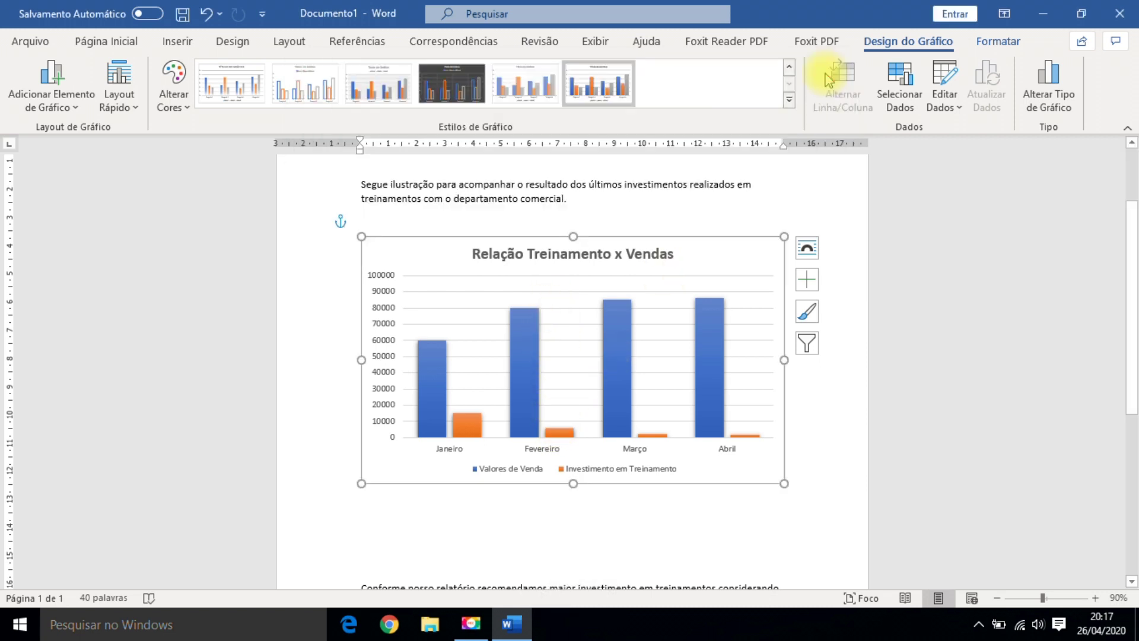
Make the report heading "ESTUDO REALIZADO DA RELAÇÃO VENDAS X TREINAMENTO" bold and centered.
{"action": "scroll", "coordinate": [683, 273], "scroll_direction": "up", "scroll_amount": 3}
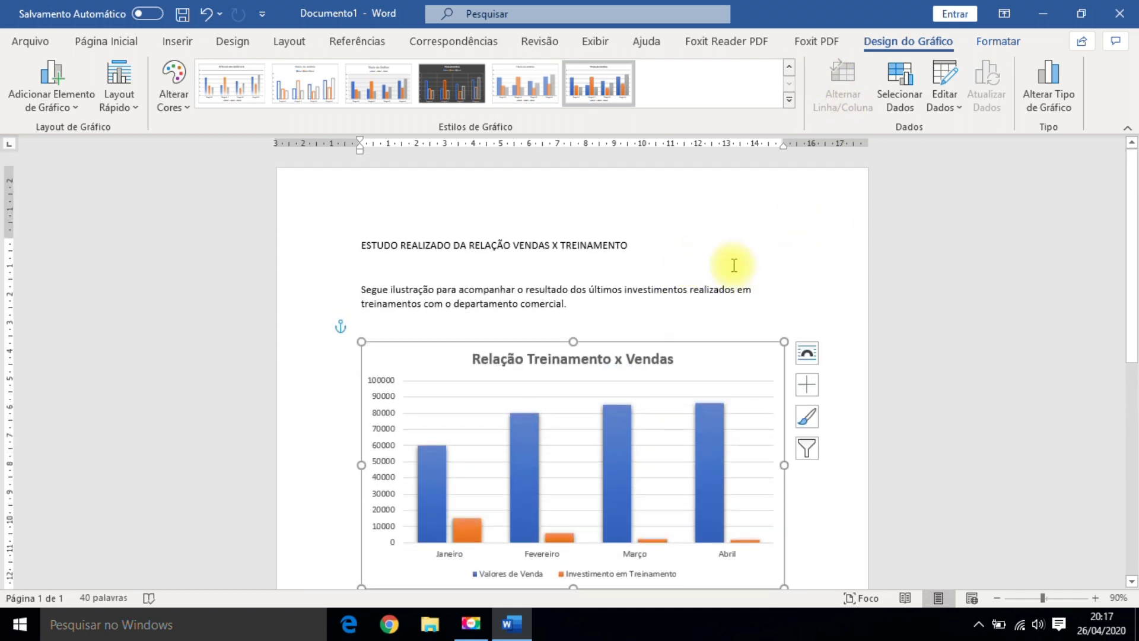
{"action": "scroll", "coordinate": [731, 264], "scroll_direction": "down", "scroll_amount": 2}
{"action": "scroll", "coordinate": [728, 257], "scroll_direction": "up", "scroll_amount": 2}
{"action": "scroll", "coordinate": [727, 265], "scroll_direction": "down", "scroll_amount": 2}
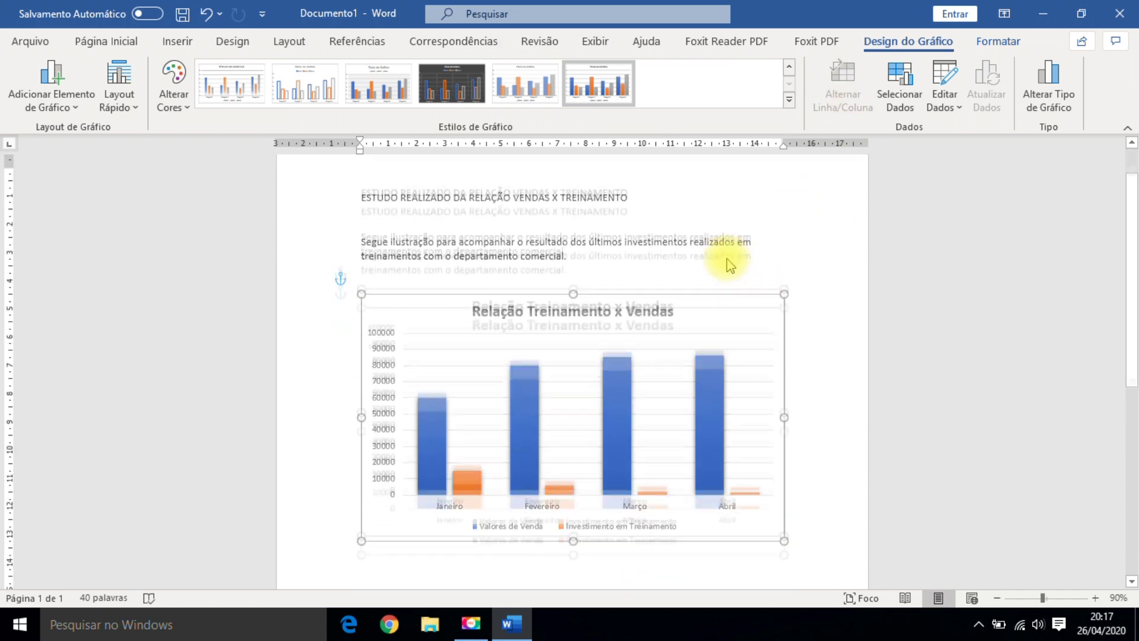
{"action": "scroll", "coordinate": [728, 265], "scroll_direction": "up", "scroll_amount": 2}
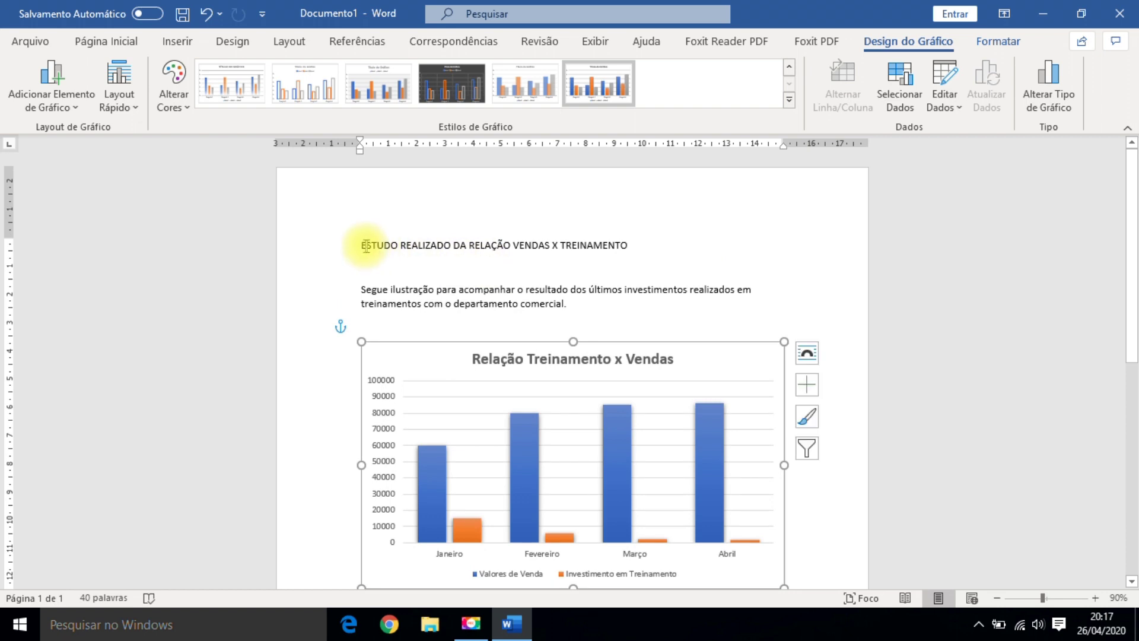
{"action": "left_click_drag", "start_coordinate": [363, 245], "coordinate": [620, 252]}
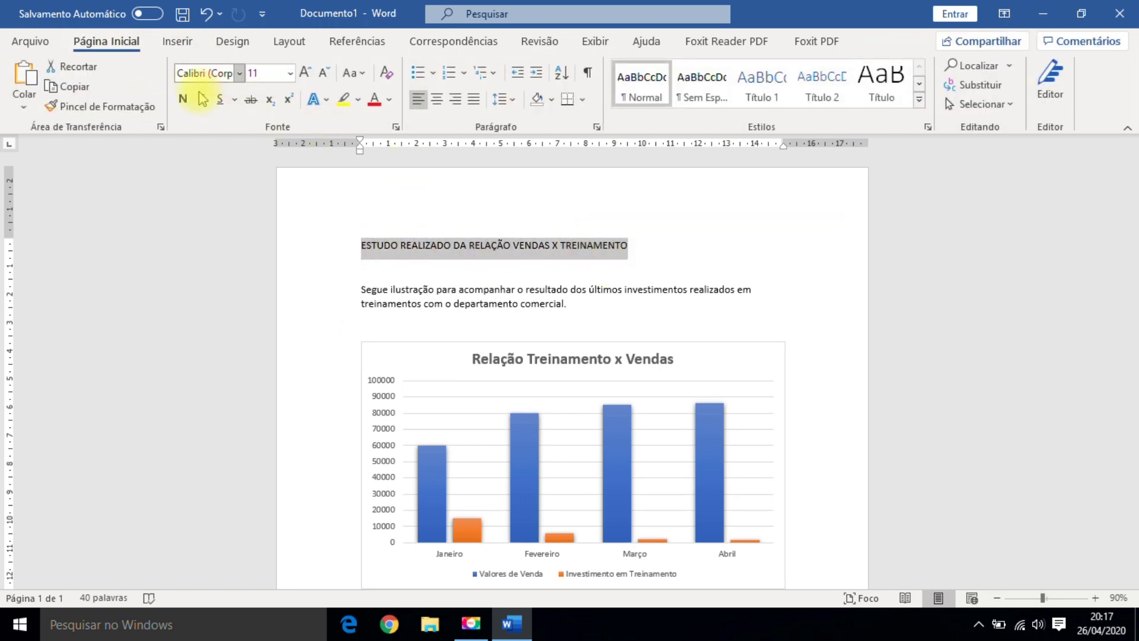
{"action": "left_click", "coordinate": [183, 99]}
{"action": "left_click", "coordinate": [438, 99]}
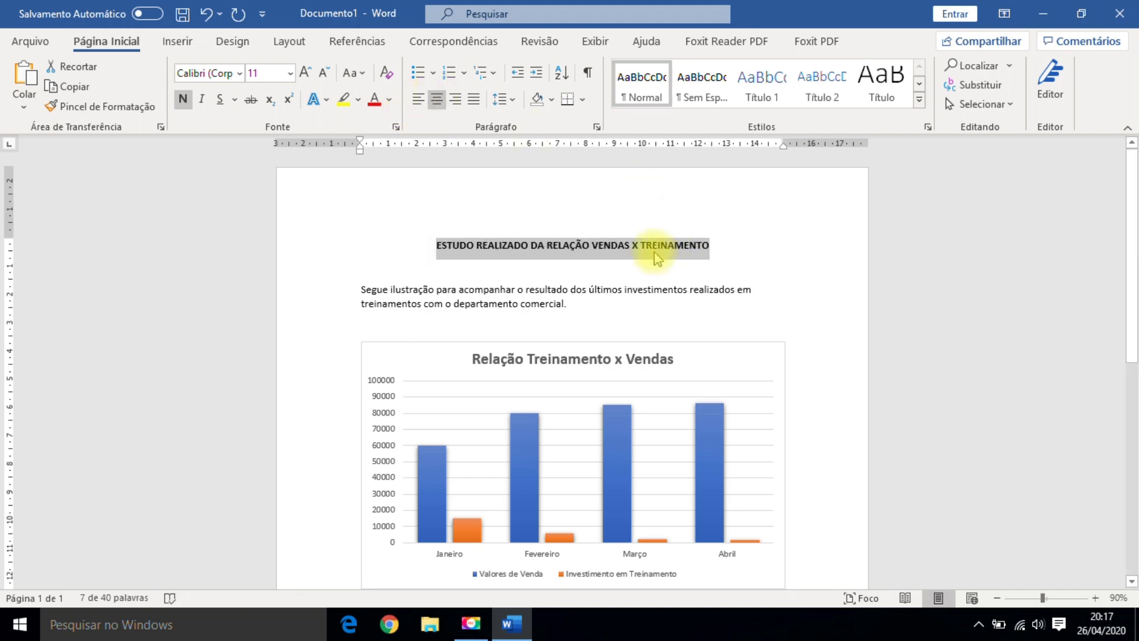
Delete the extra blank lines between the chart and the closing recommendation paragraph.
{"action": "scroll", "coordinate": [653, 244], "scroll_direction": "down", "scroll_amount": 2}
{"action": "scroll", "coordinate": [648, 238], "scroll_direction": "down", "scroll_amount": 4}
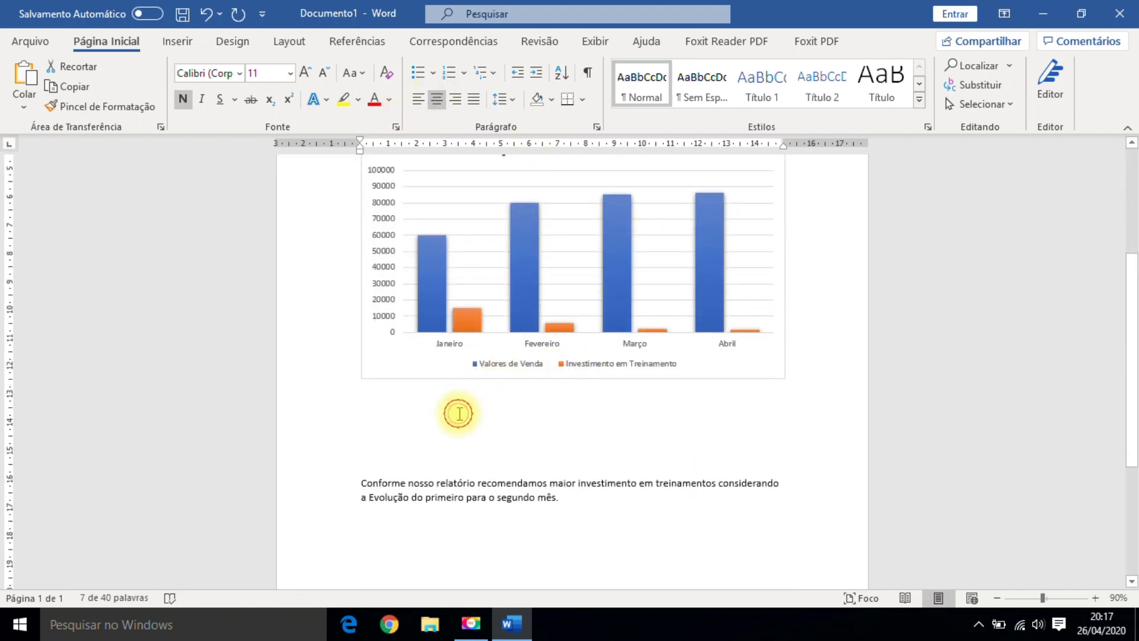
{"action": "left_click", "coordinate": [530, 414]}
{"action": "key", "text": "Delete"}
{"action": "key", "text": "Delete"}
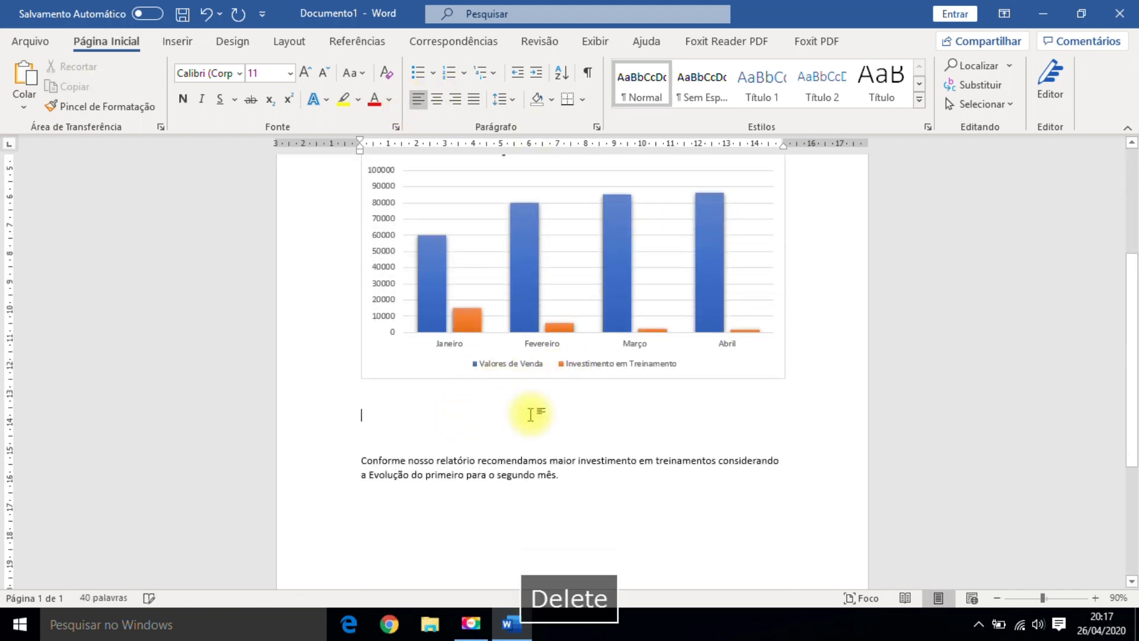
{"action": "key", "text": "Delete"}
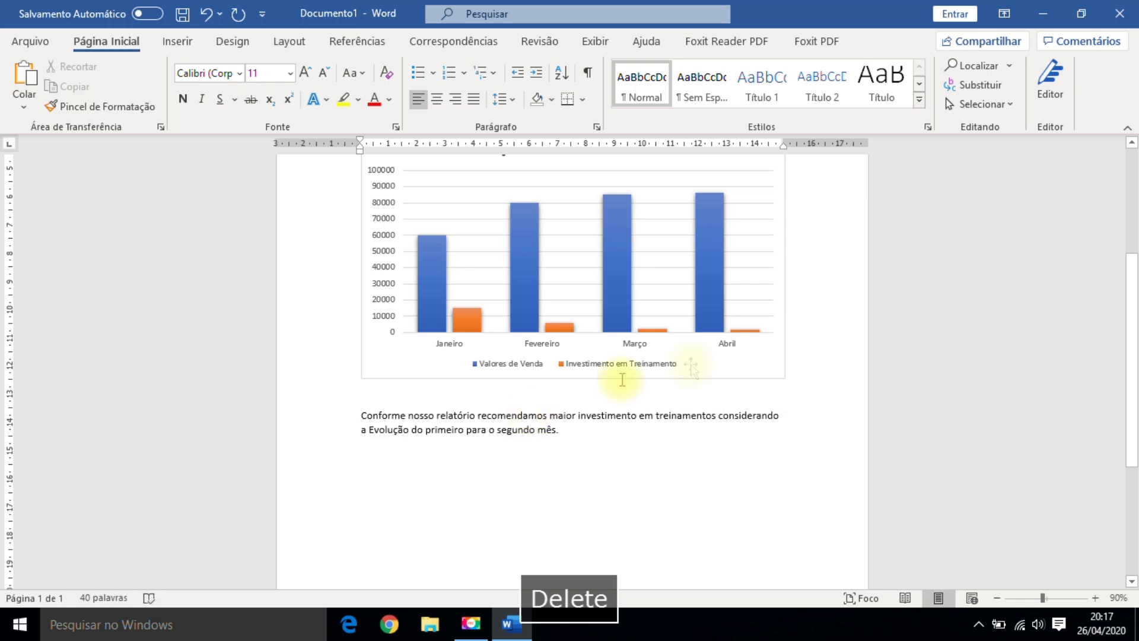
Insert the picture logo from the device's Documentos folder into the page header.
{"action": "scroll", "coordinate": [552, 463], "scroll_direction": "up", "scroll_amount": 4}
{"action": "scroll", "coordinate": [570, 438], "scroll_direction": "up", "scroll_amount": 2}
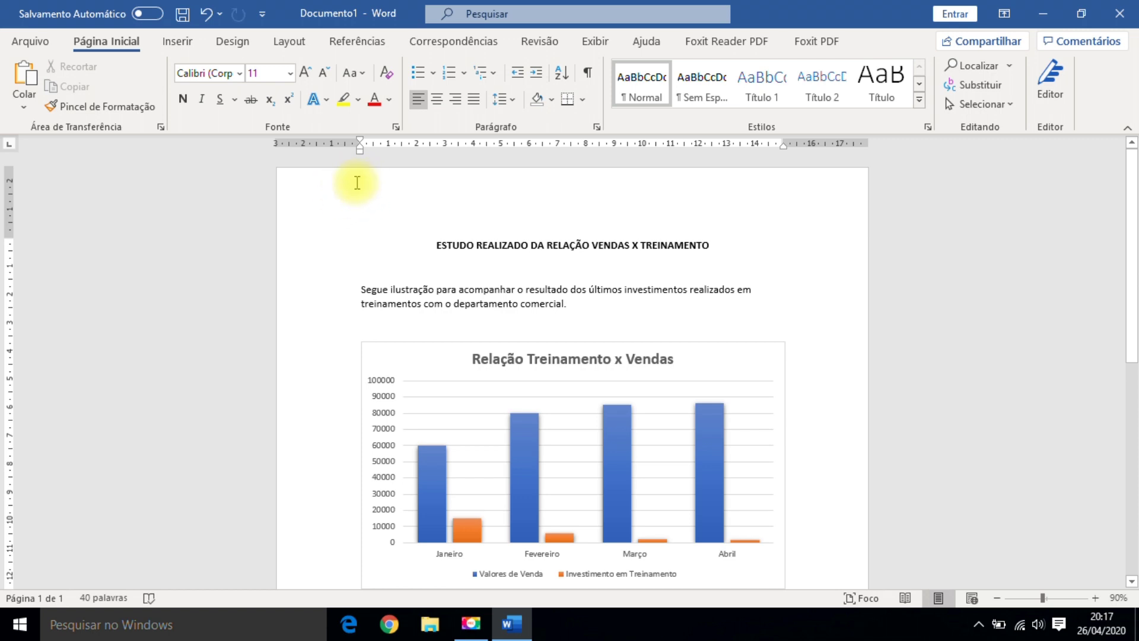
{"action": "double_click", "coordinate": [356, 183]}
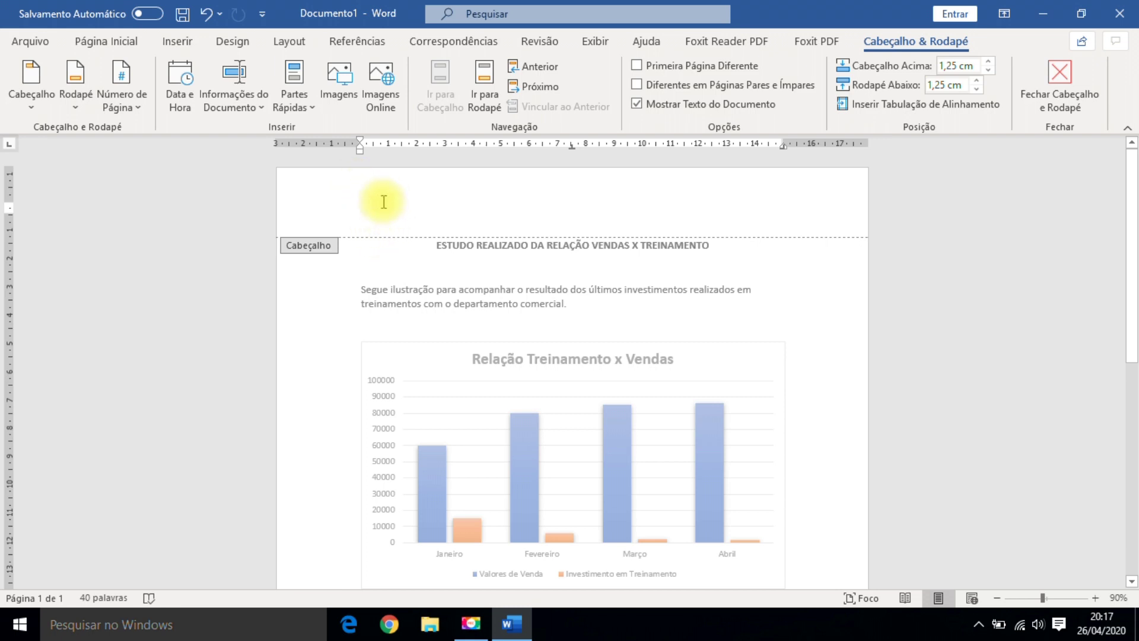
{"action": "left_click", "coordinate": [185, 43]}
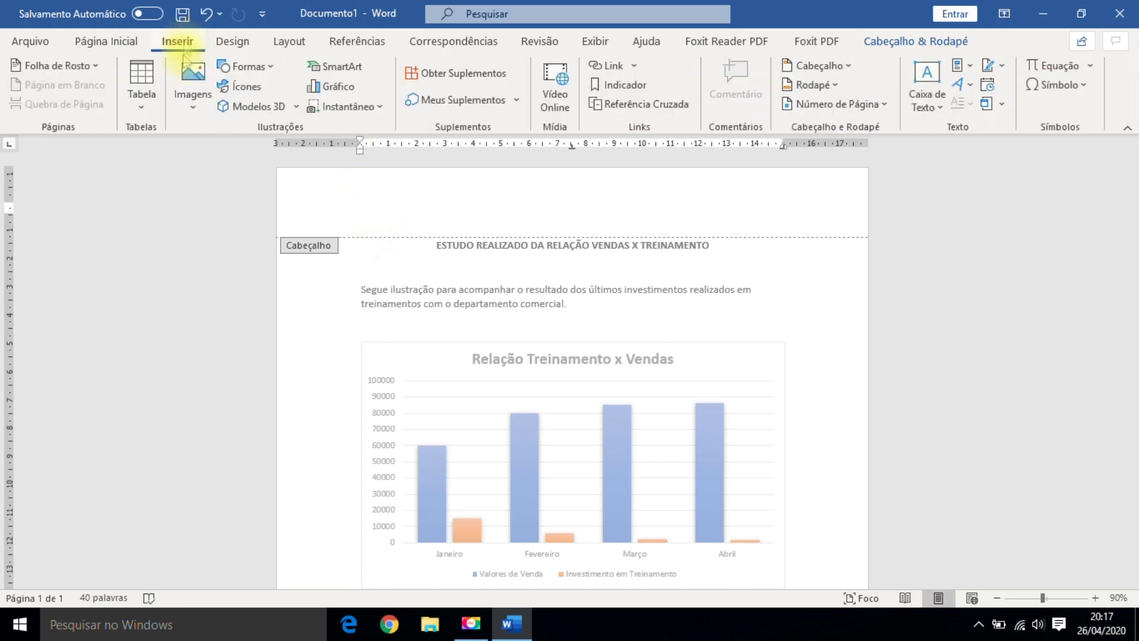
{"action": "left_click", "coordinate": [191, 105]}
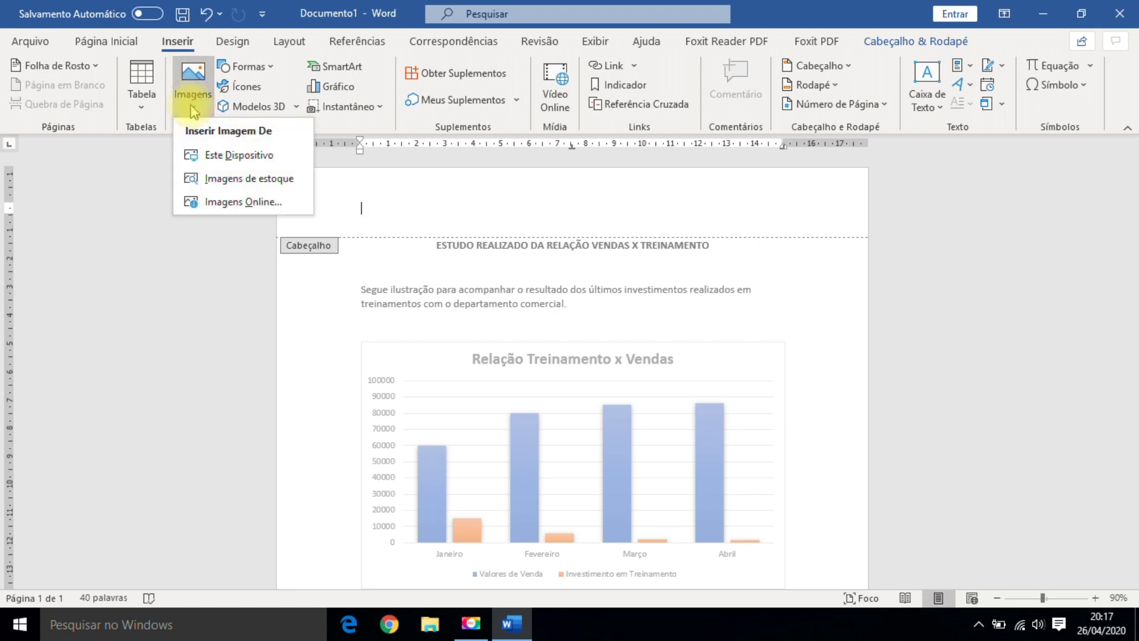
{"action": "left_click", "coordinate": [211, 157]}
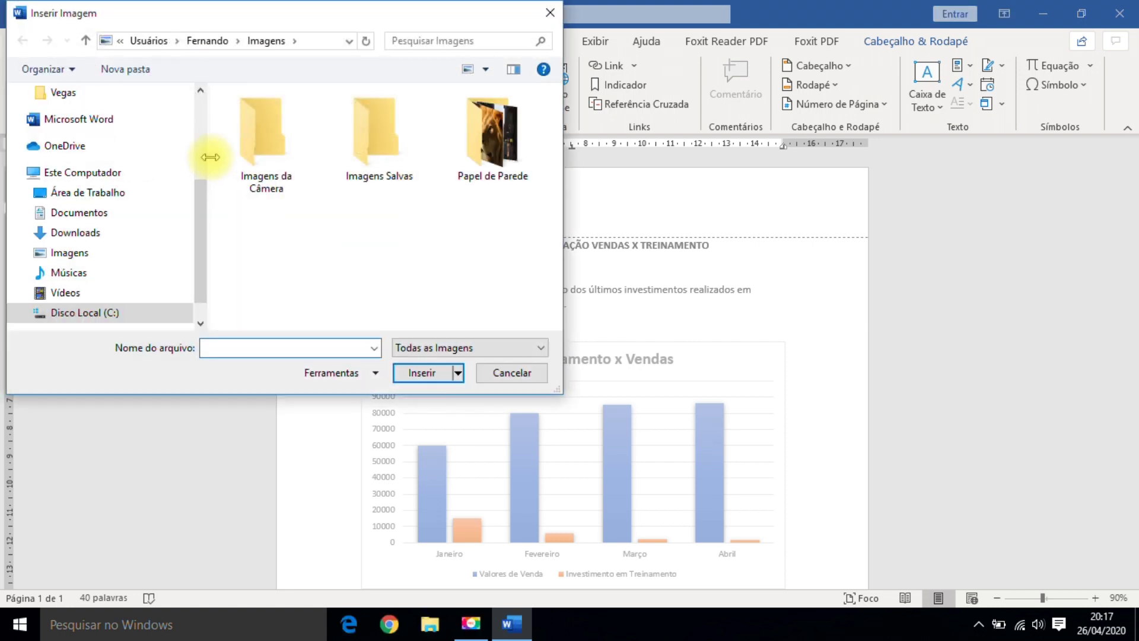
{"action": "left_click_drag", "start_coordinate": [202, 221], "coordinate": [216, 121]}
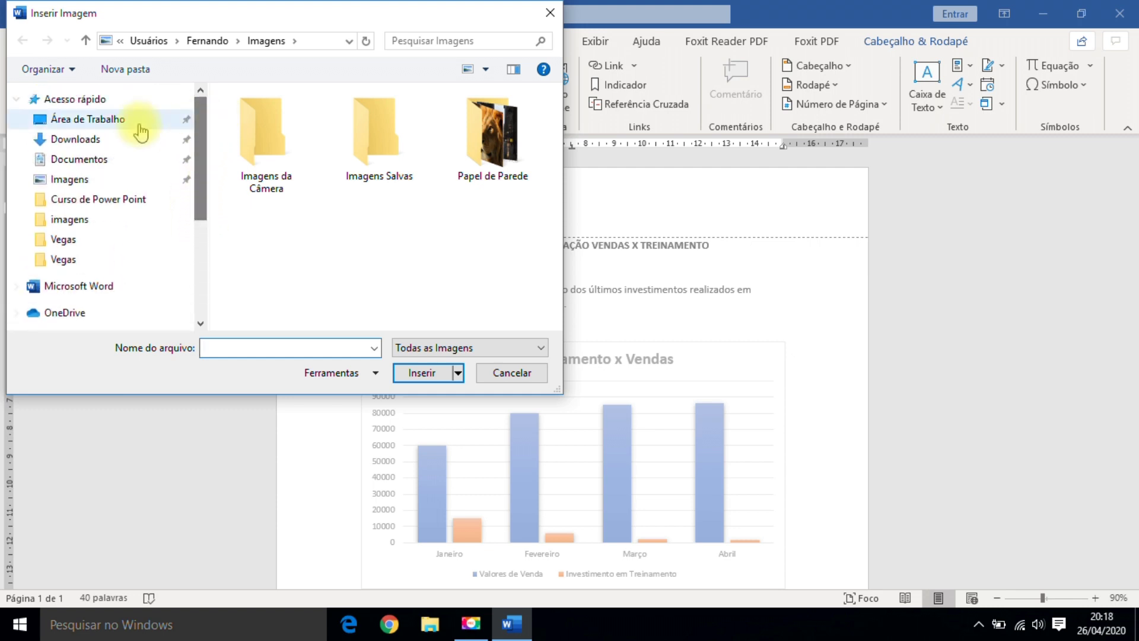
{"action": "left_click", "coordinate": [77, 159]}
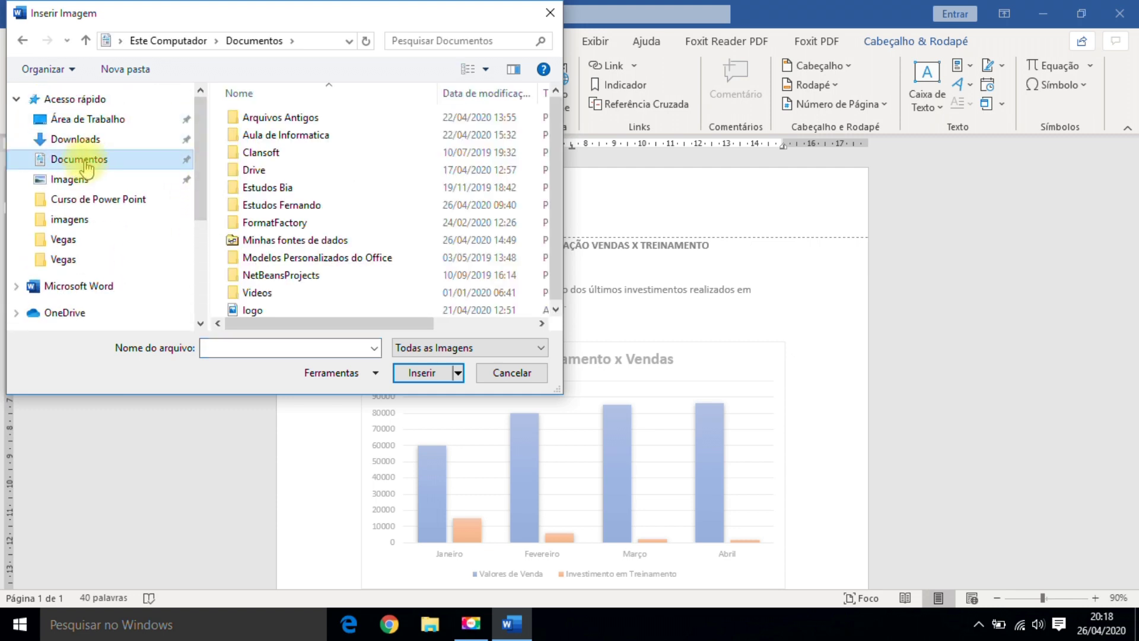
{"action": "left_click", "coordinate": [255, 311]}
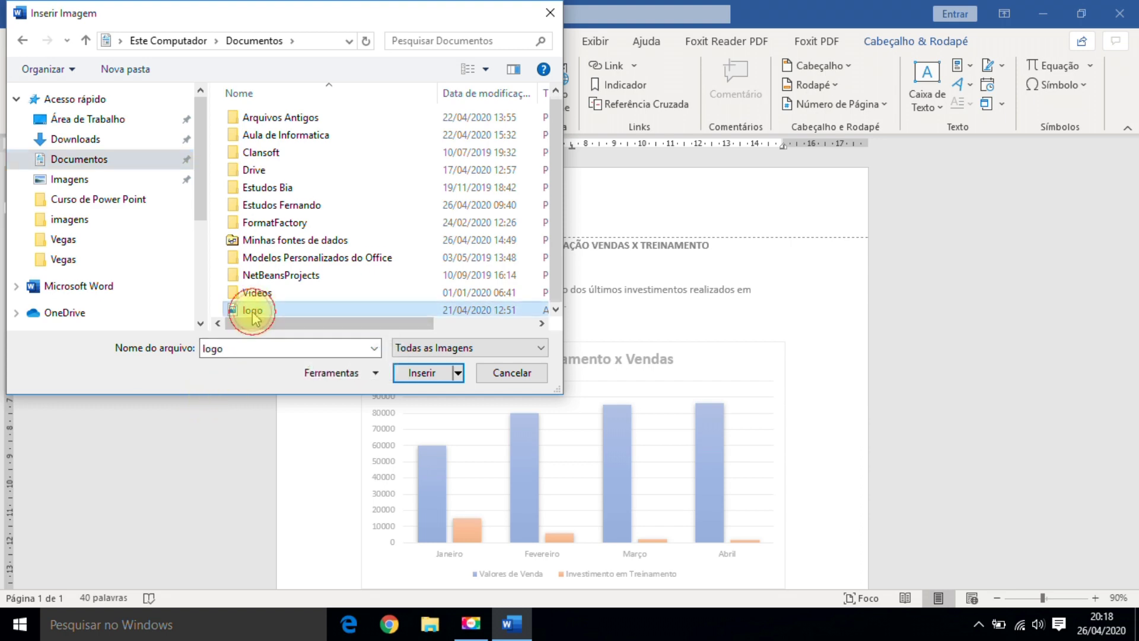
{"action": "left_click", "coordinate": [416, 372]}
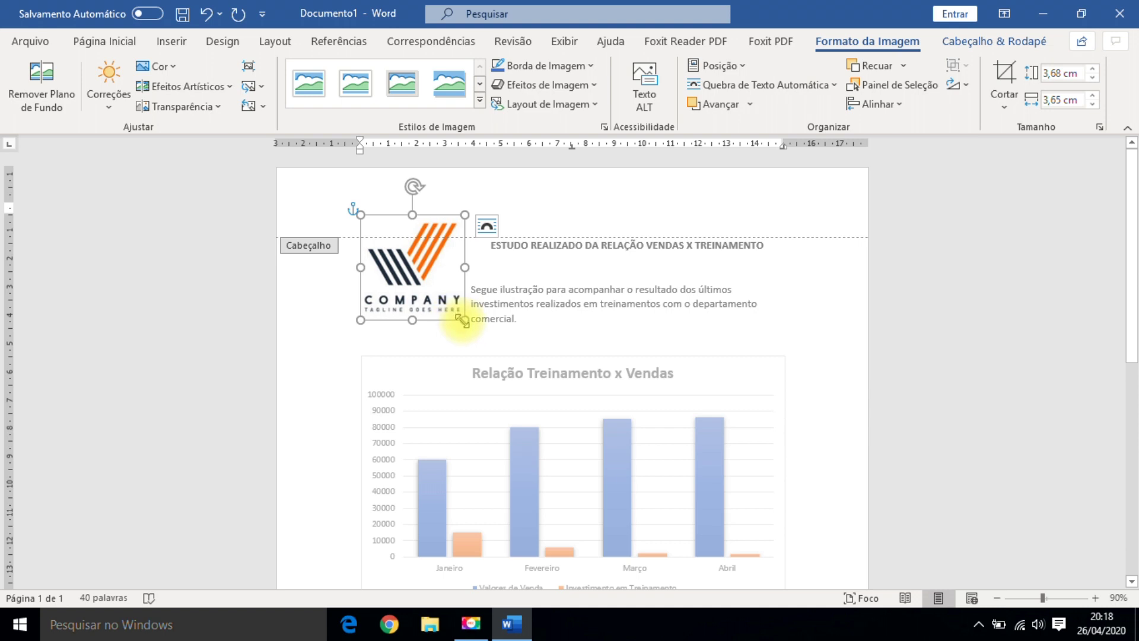
Shrink the header logo to about 1,92 × 1,91 cm, place it above the report heading, and close the header.
{"action": "left_click_drag", "start_coordinate": [465, 321], "coordinate": [389, 219]}
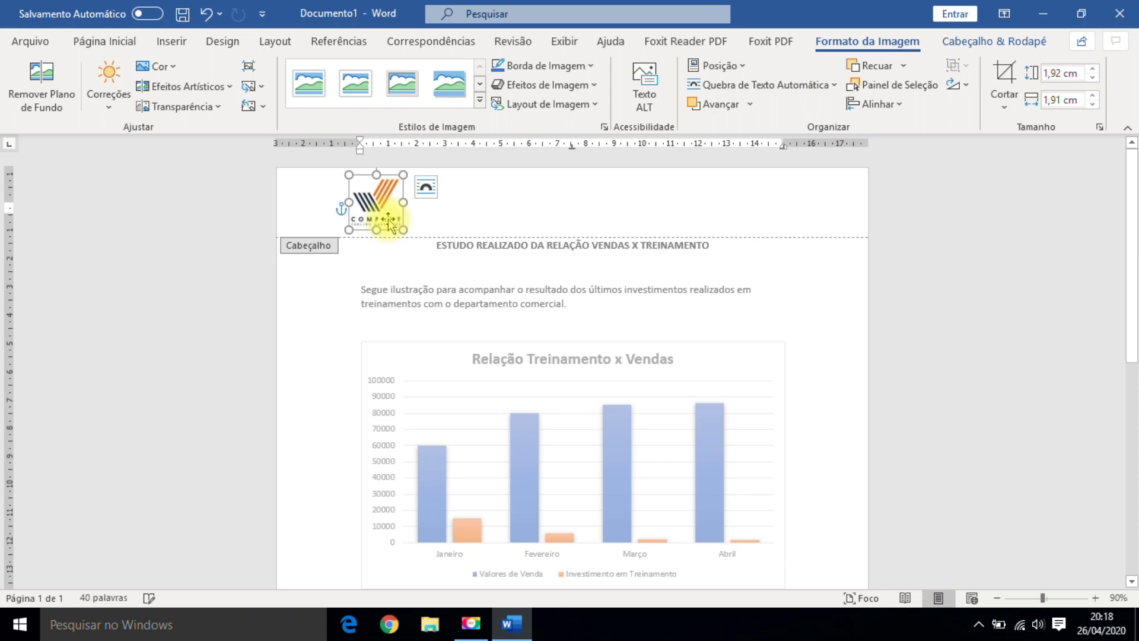
{"action": "double_click", "coordinate": [626, 311]}
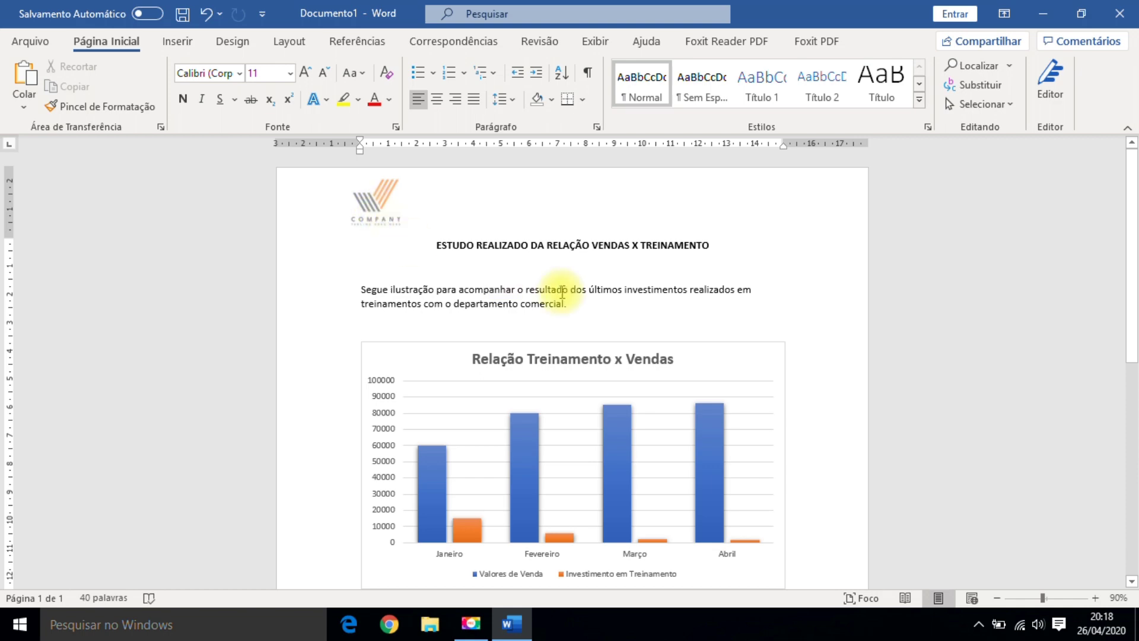
Save the report in the Documentos folder under the file name grafico.
{"action": "scroll", "coordinate": [564, 280], "scroll_direction": "down", "scroll_amount": 3}
{"action": "scroll", "coordinate": [617, 339], "scroll_direction": "down", "scroll_amount": 1}
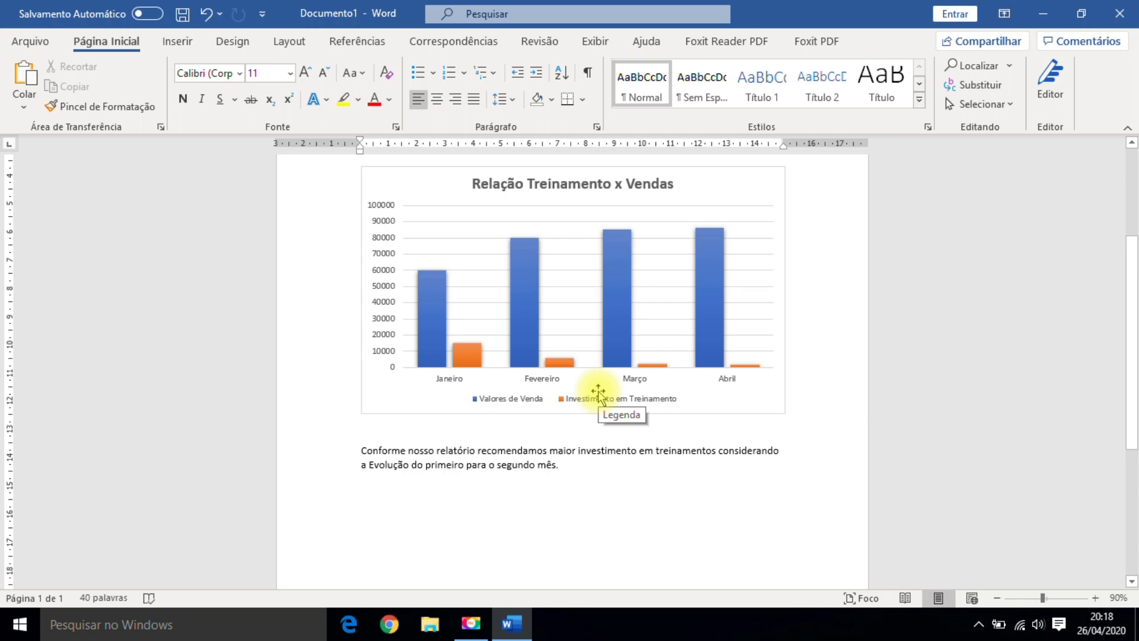
{"action": "left_click", "coordinate": [35, 41]}
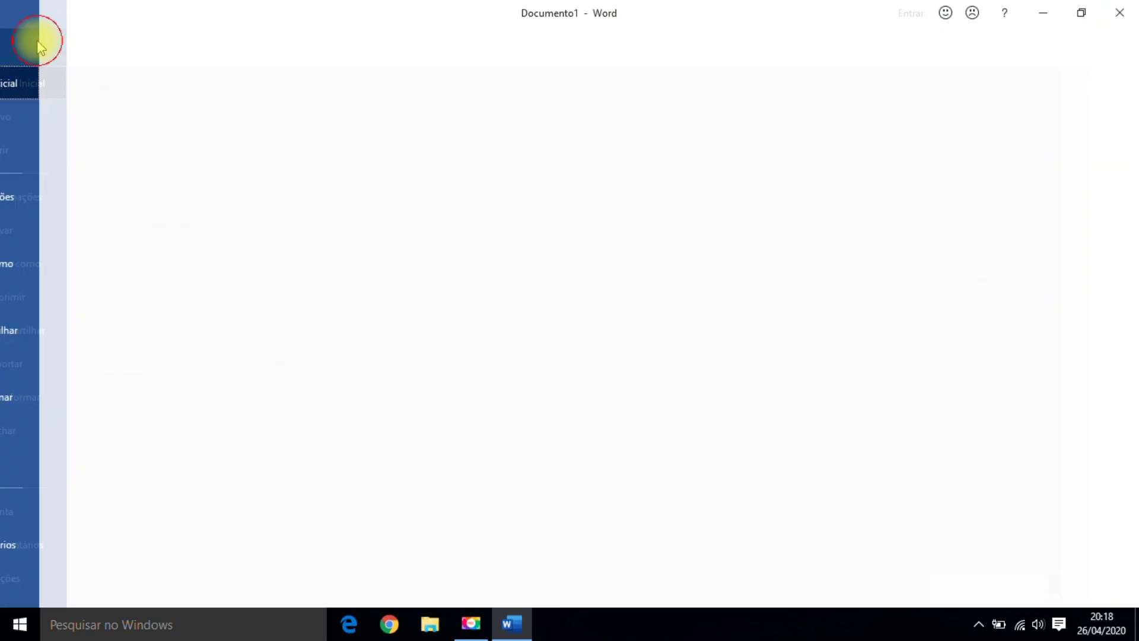
{"action": "left_click", "coordinate": [72, 228]}
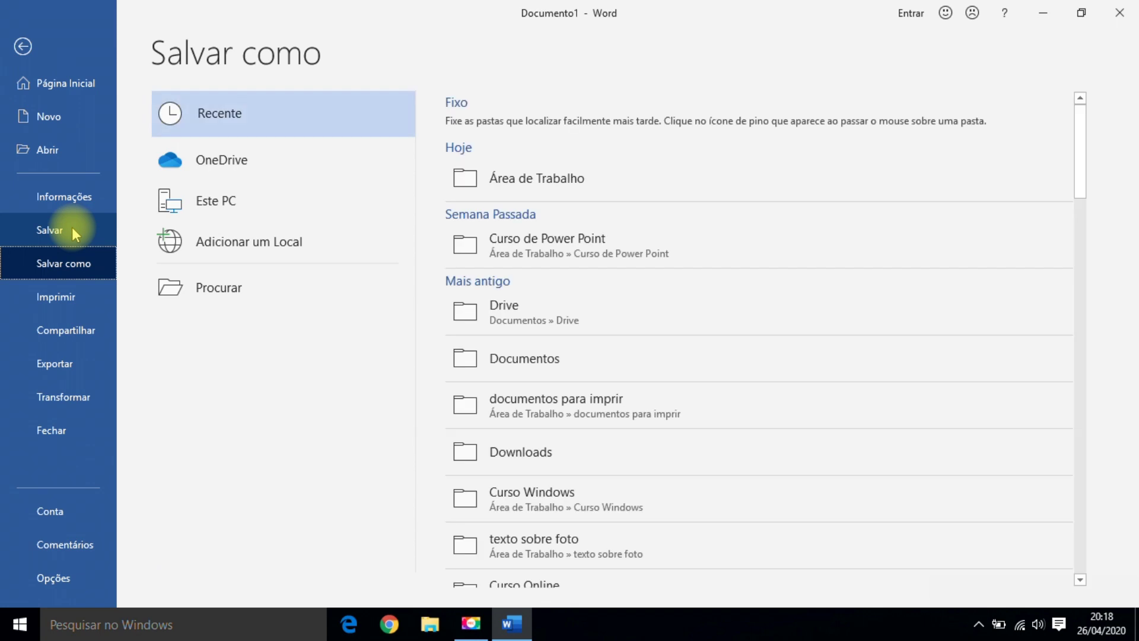
{"action": "left_click", "coordinate": [219, 289]}
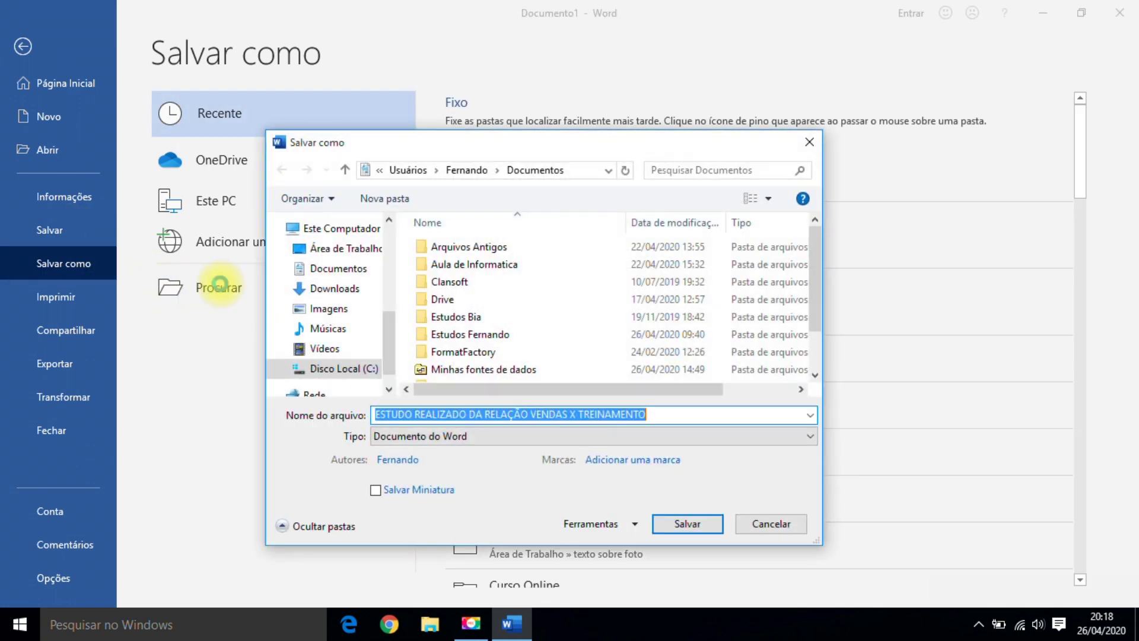
{"action": "left_click", "coordinate": [333, 269]}
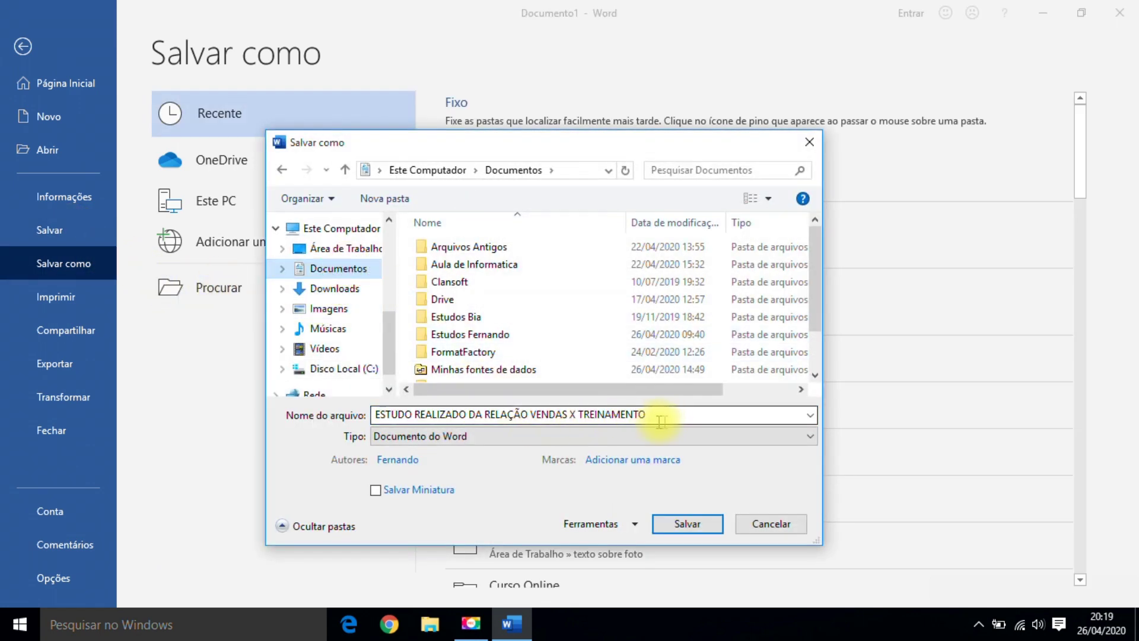
{"action": "left_click_drag", "start_coordinate": [662, 415], "coordinate": [349, 392]}
{"action": "type", "text": "grafico"}
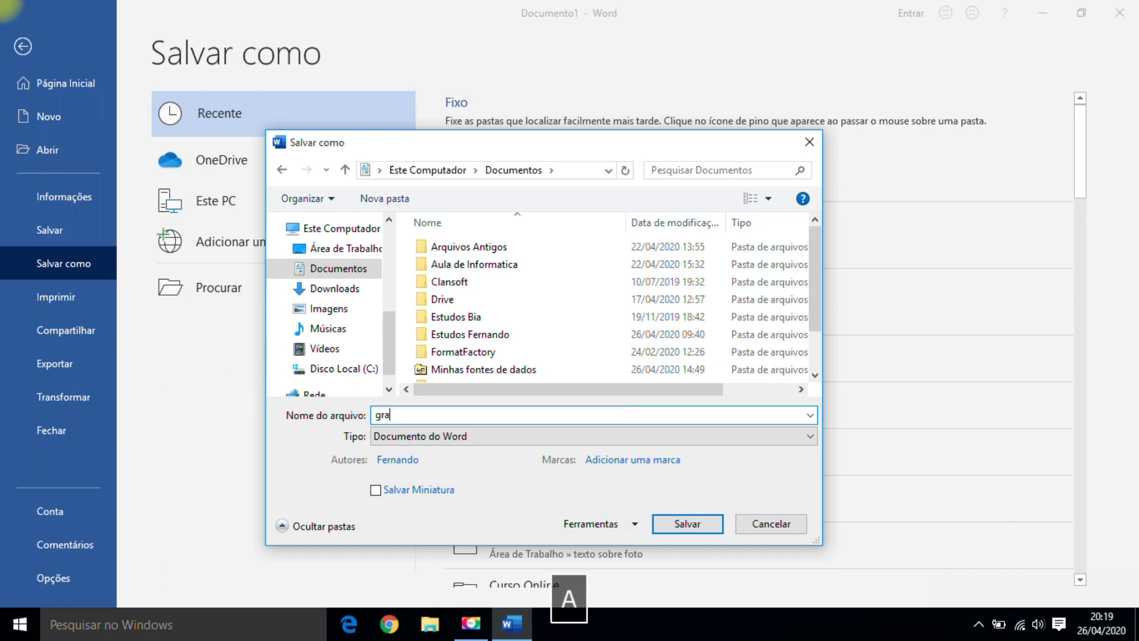
{"action": "left_click", "coordinate": [690, 522]}
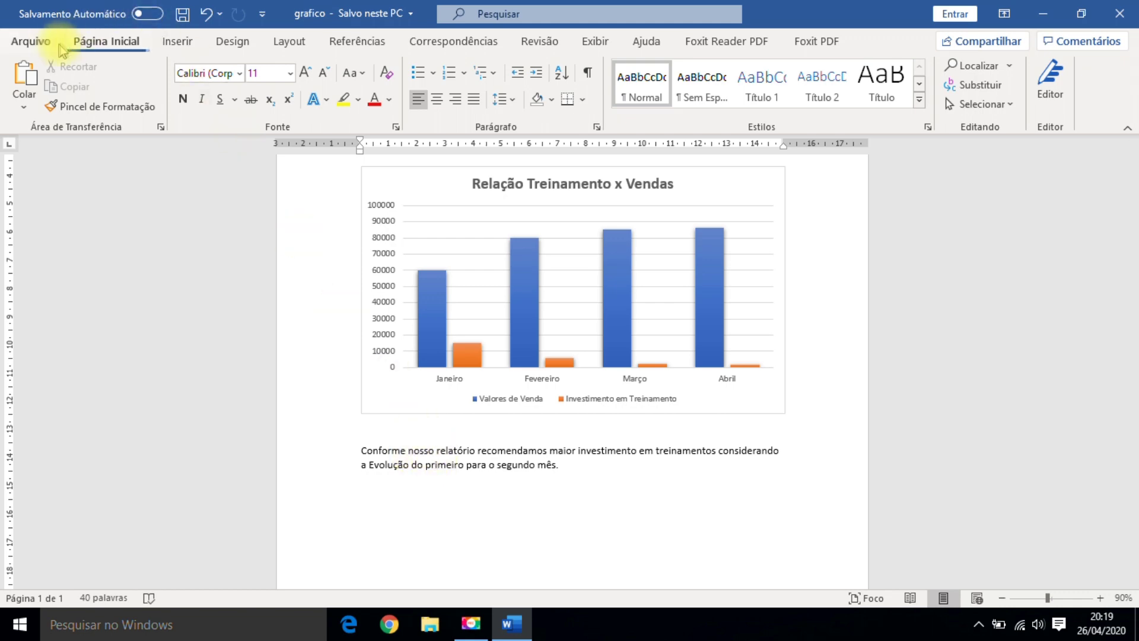
Save a PDF copy of the report named grafico in the Documentos folder, using standard optimization and opening the file after publishing.
{"action": "left_click", "coordinate": [31, 49]}
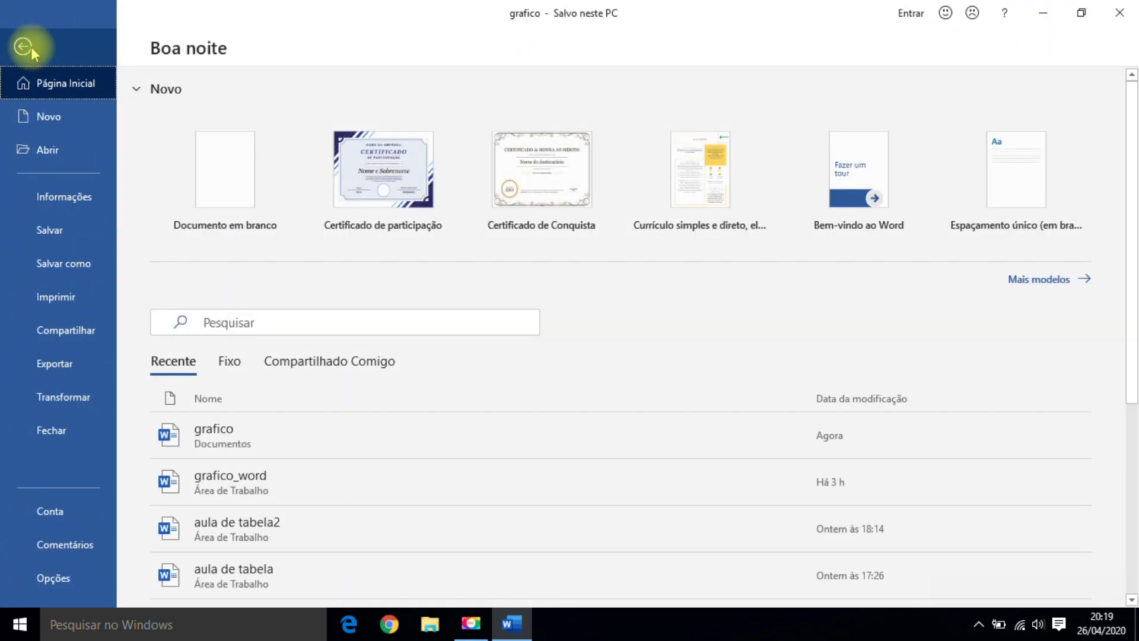
{"action": "left_click", "coordinate": [74, 270]}
{"action": "left_click", "coordinate": [258, 295]}
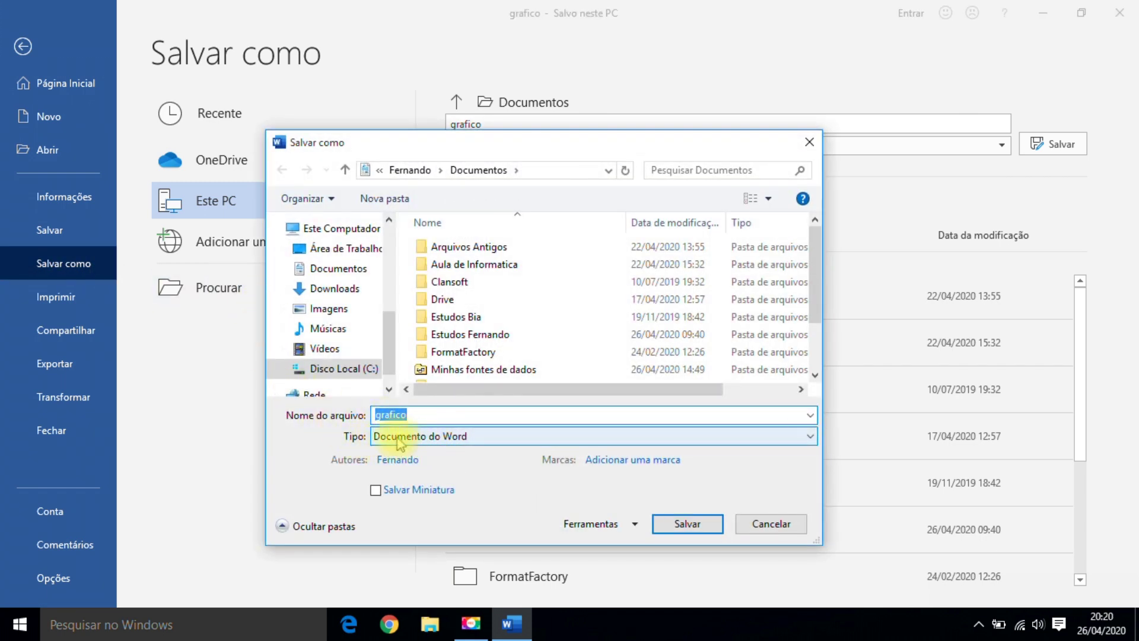
{"action": "left_click", "coordinate": [419, 439]}
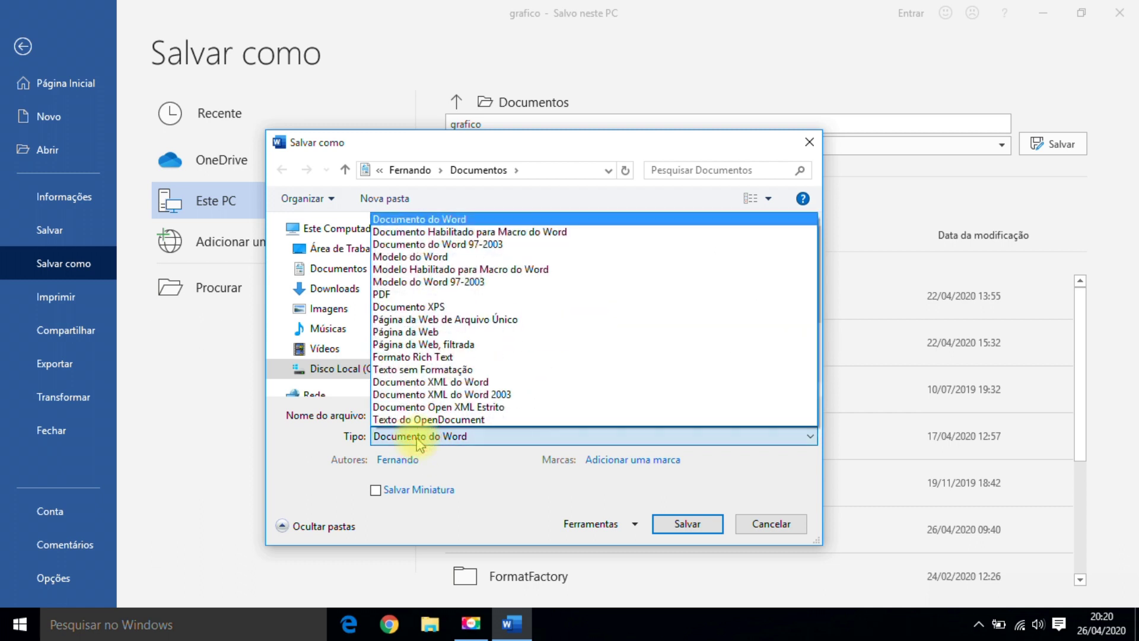
{"action": "left_click", "coordinate": [381, 295]}
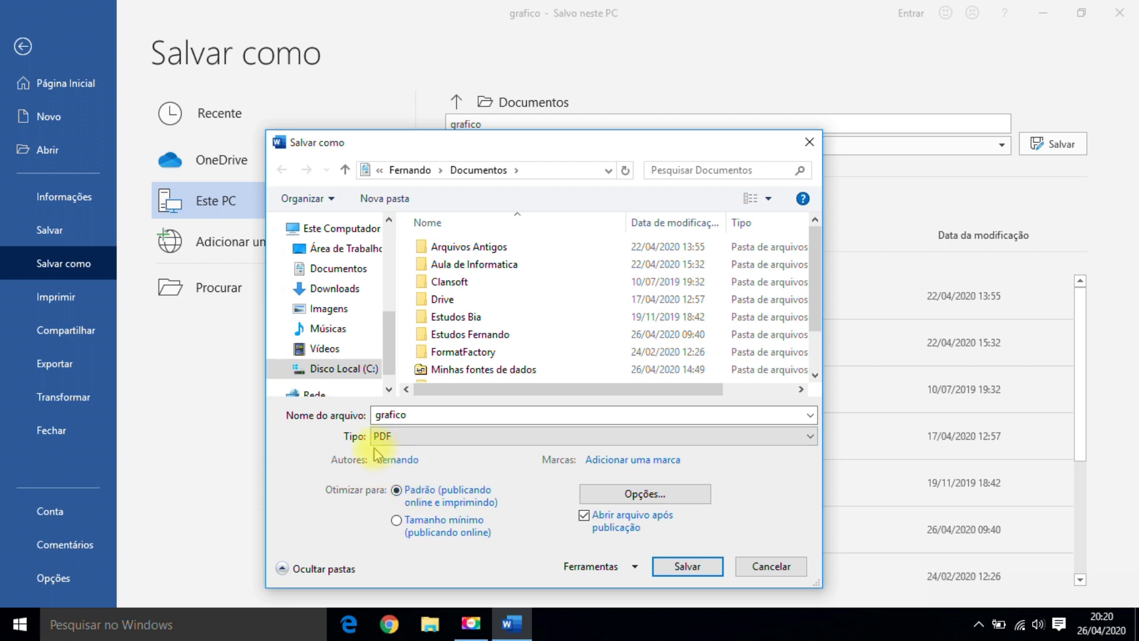
{"action": "left_click", "coordinate": [324, 272]}
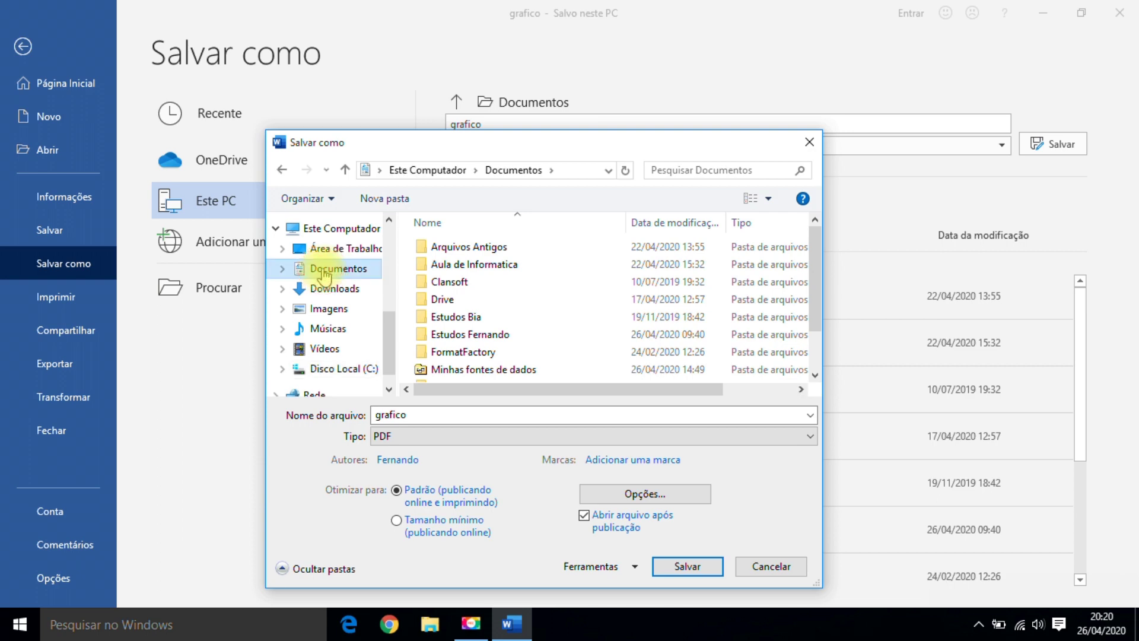
{"action": "left_click", "coordinate": [688, 565]}
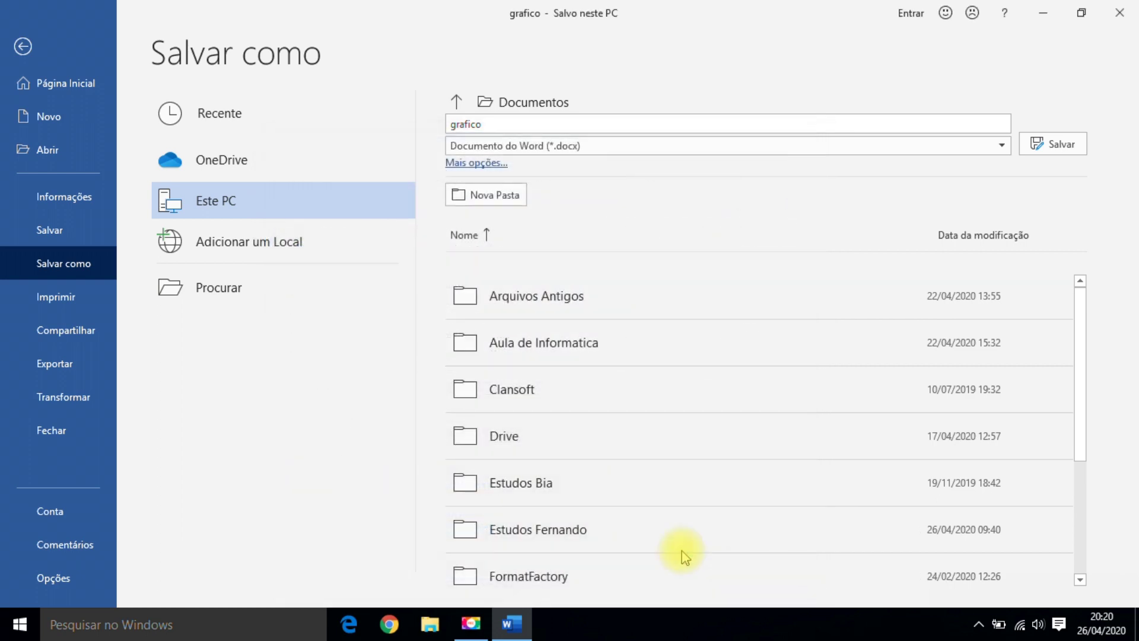
Review the published grafico.pdf from the header logo and heading through the chart to the closing recommendation paragraph.
{"action": "scroll", "coordinate": [676, 302], "scroll_direction": "down", "scroll_amount": 3}
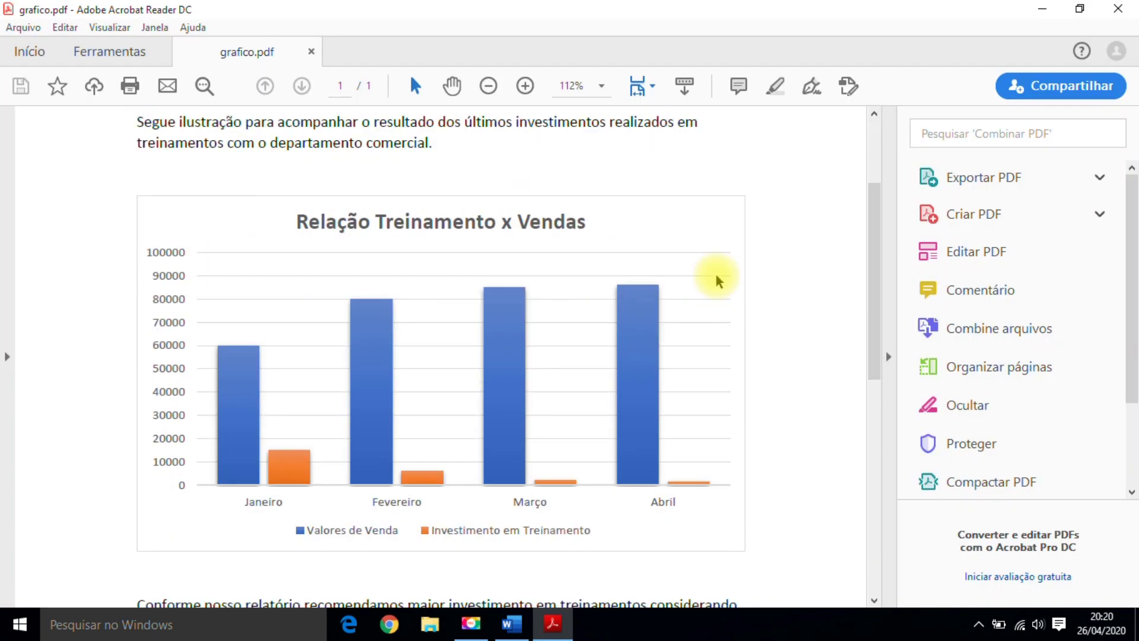
{"action": "scroll", "coordinate": [776, 331], "scroll_direction": "down", "scroll_amount": 2}
{"action": "scroll", "coordinate": [755, 335], "scroll_direction": "up", "scroll_amount": 5}
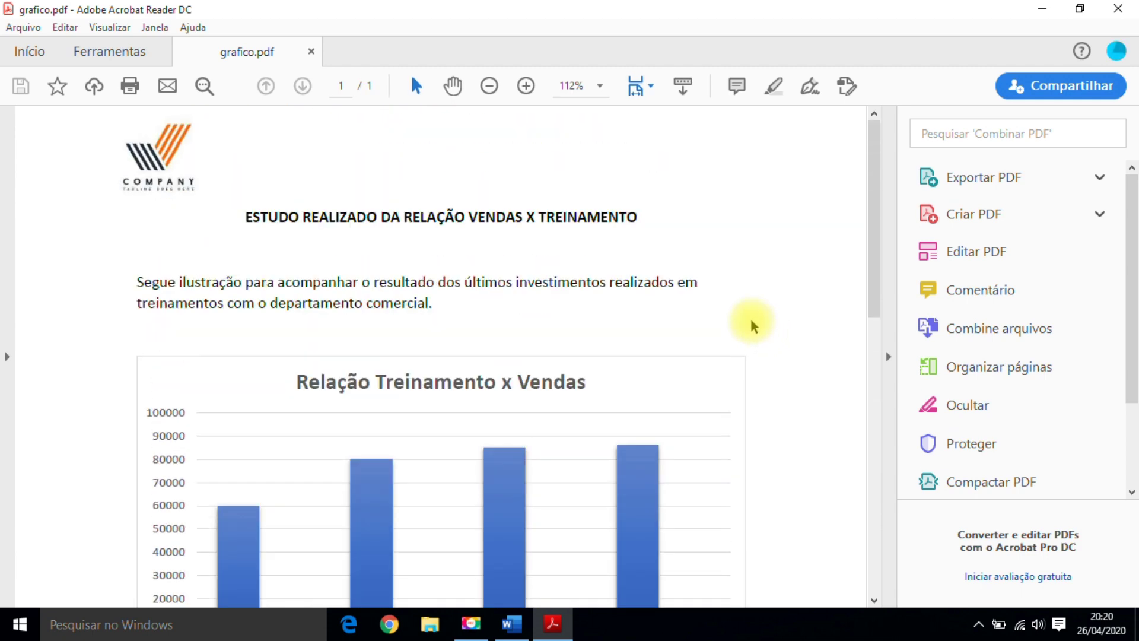
{"action": "scroll", "coordinate": [754, 325], "scroll_direction": "down", "scroll_amount": 6}
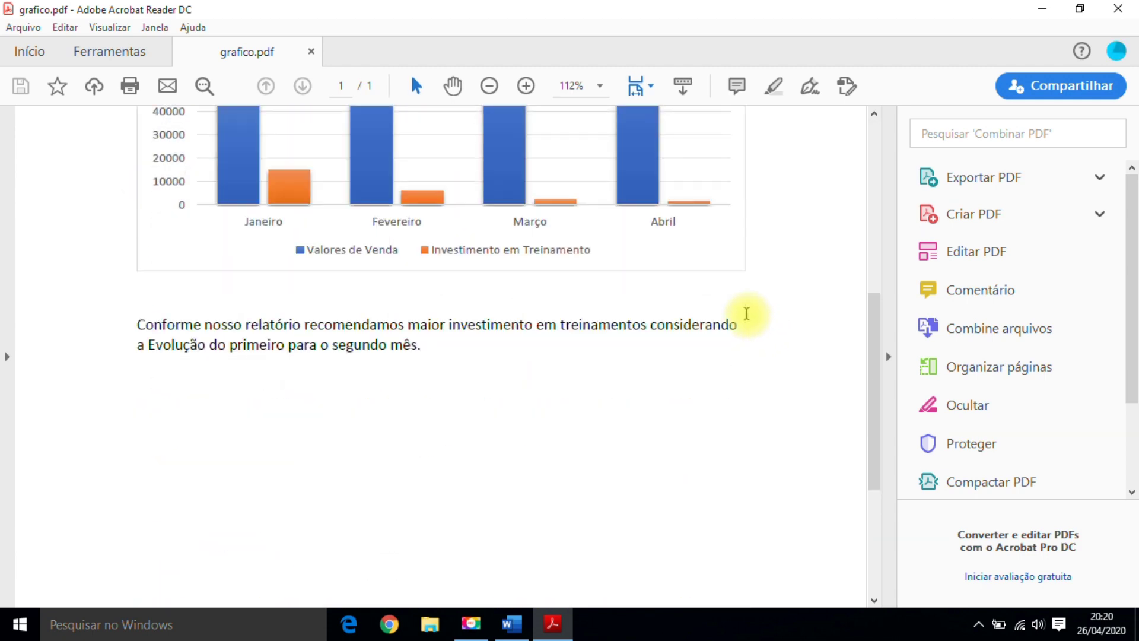
{"action": "scroll", "coordinate": [751, 322], "scroll_direction": "up", "scroll_amount": 5}
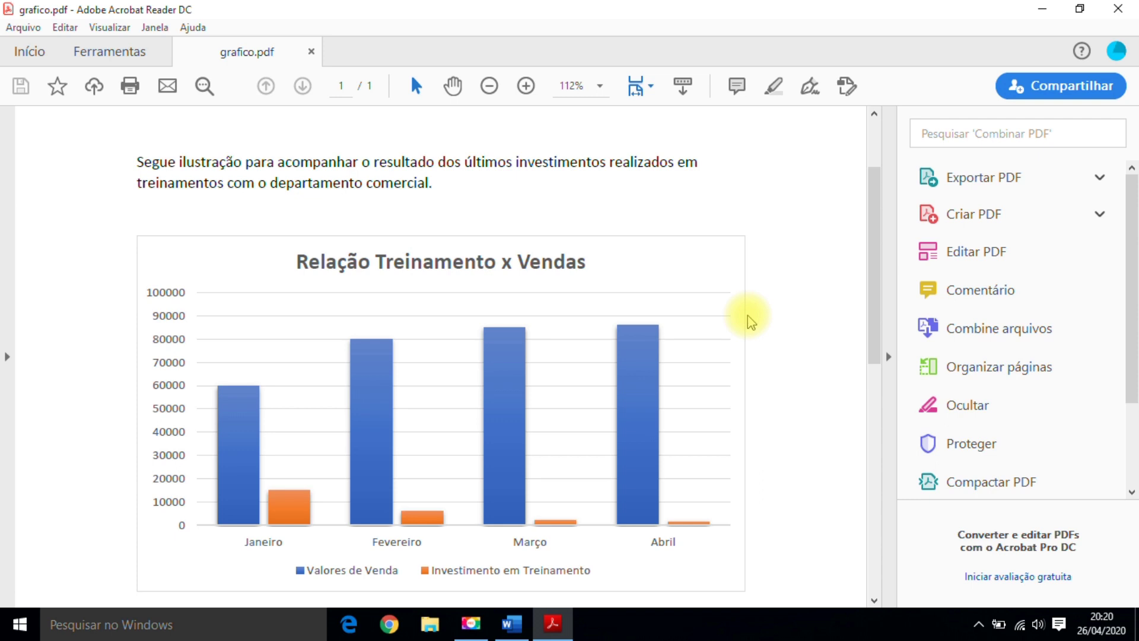